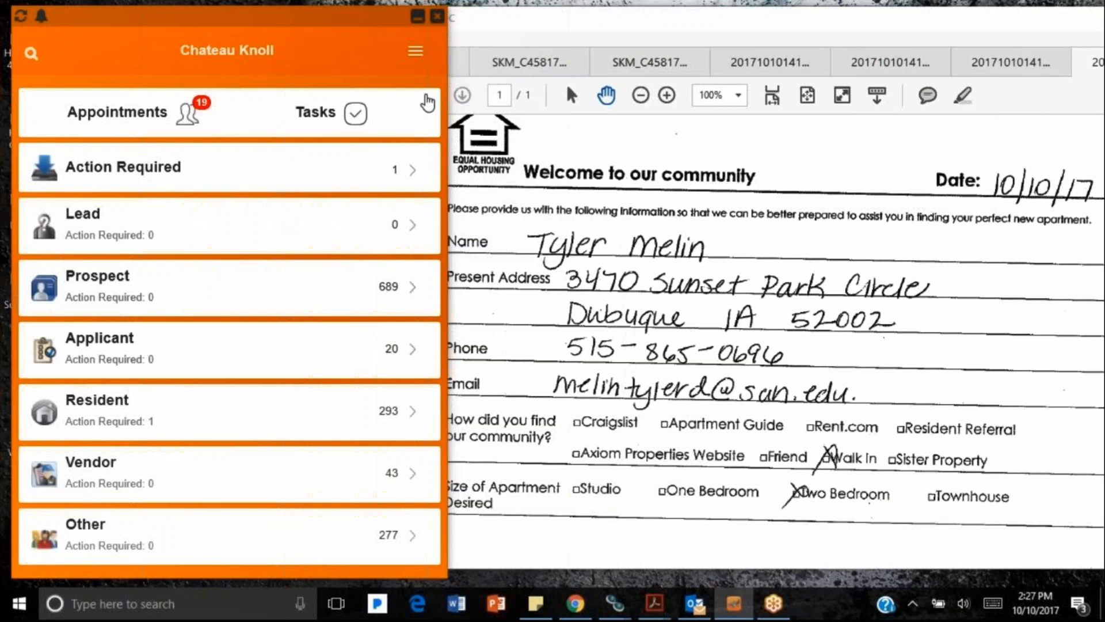
Step: Search contacts by the guest card prospect's first name and open their timeline
{"action": "left_click", "coordinate": [416, 51]}
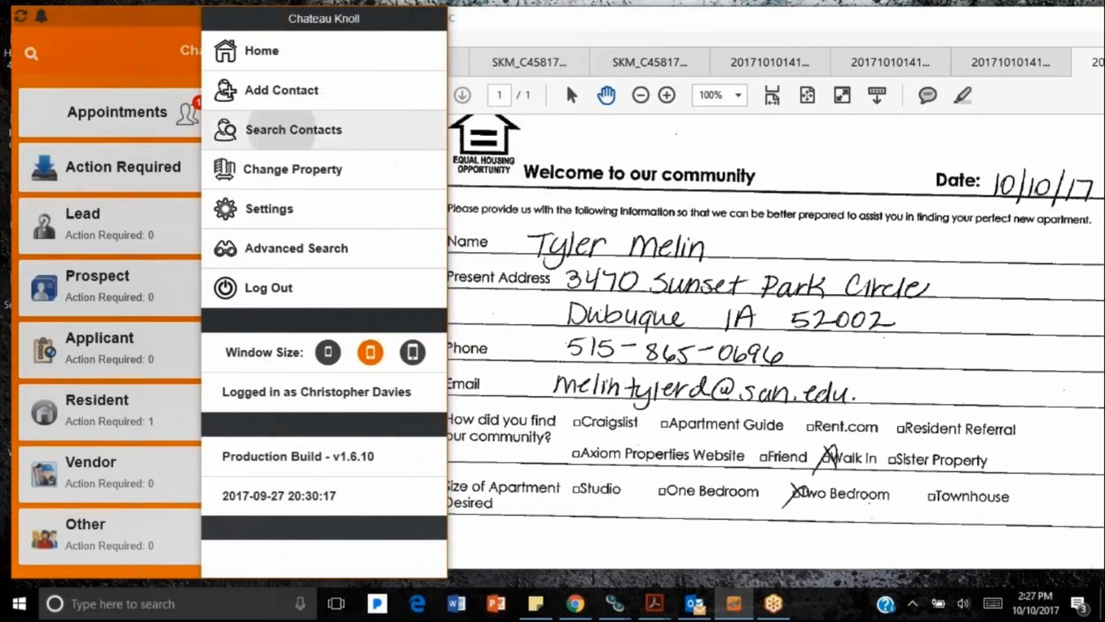
{"action": "left_click", "coordinate": [260, 115]}
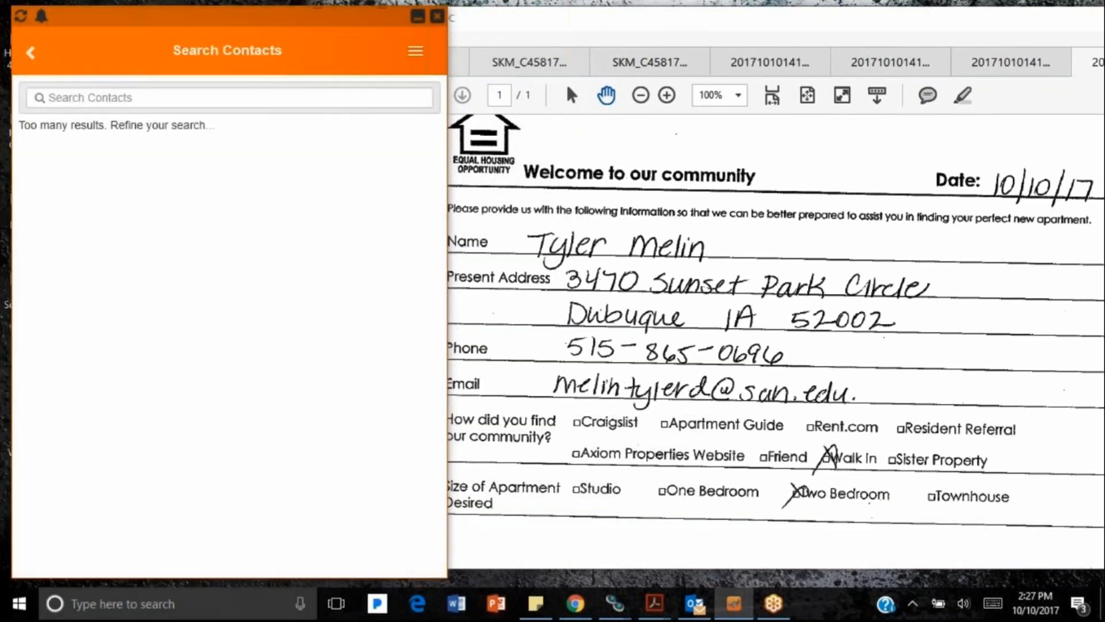
{"action": "left_click", "coordinate": [289, 101]}
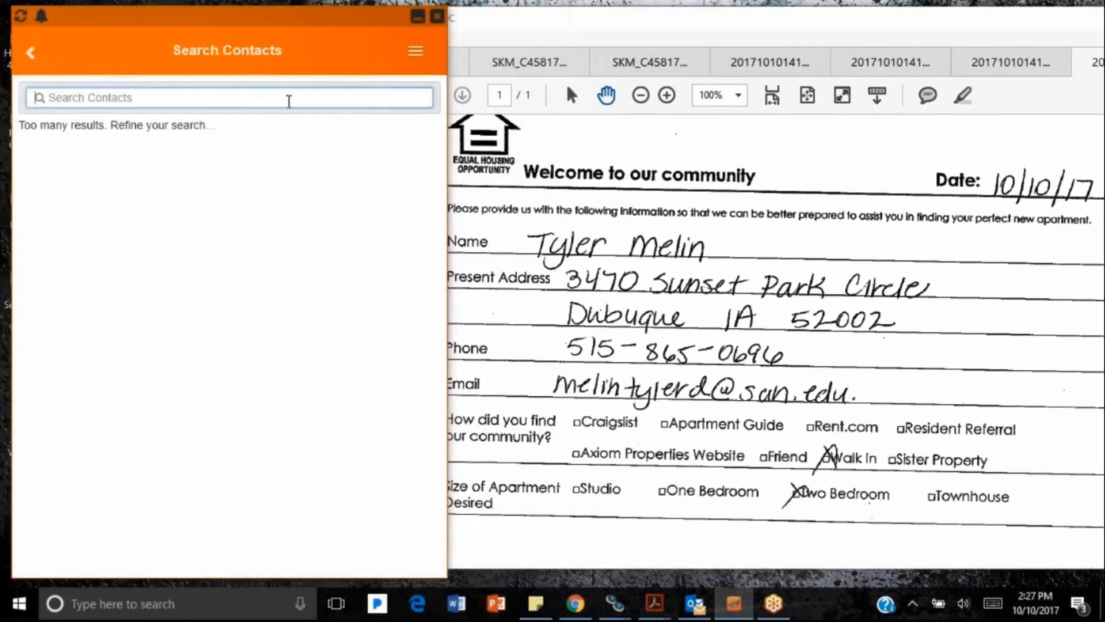
{"action": "type", "text": "Tyler"}
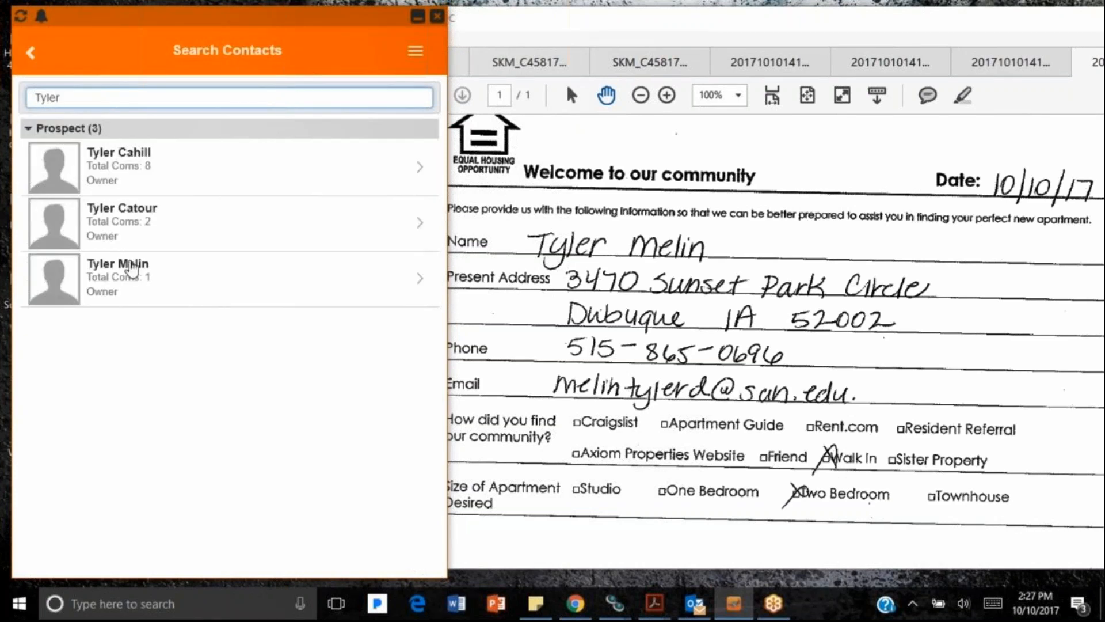
{"action": "left_click", "coordinate": [125, 296]}
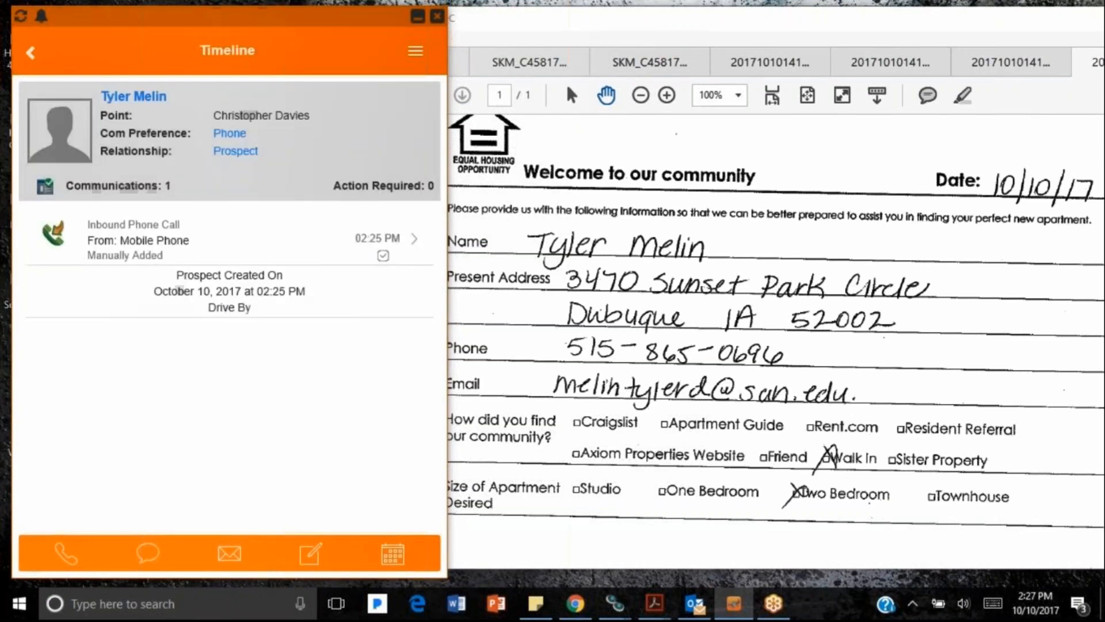
{"action": "left_click", "coordinate": [138, 96]}
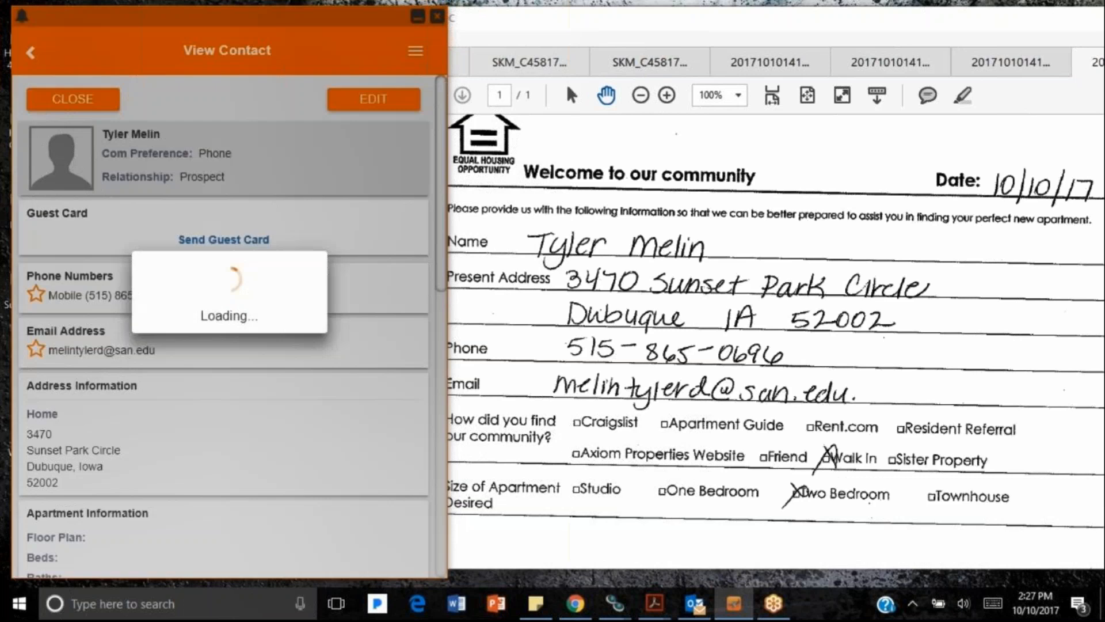
{"action": "scroll", "coordinate": [236, 277], "scroll_direction": "down", "scroll_amount": 7}
{"action": "scroll", "coordinate": [230, 278], "scroll_direction": "up", "scroll_amount": 6}
{"action": "scroll", "coordinate": [203, 393], "scroll_direction": "up", "scroll_amount": 2}
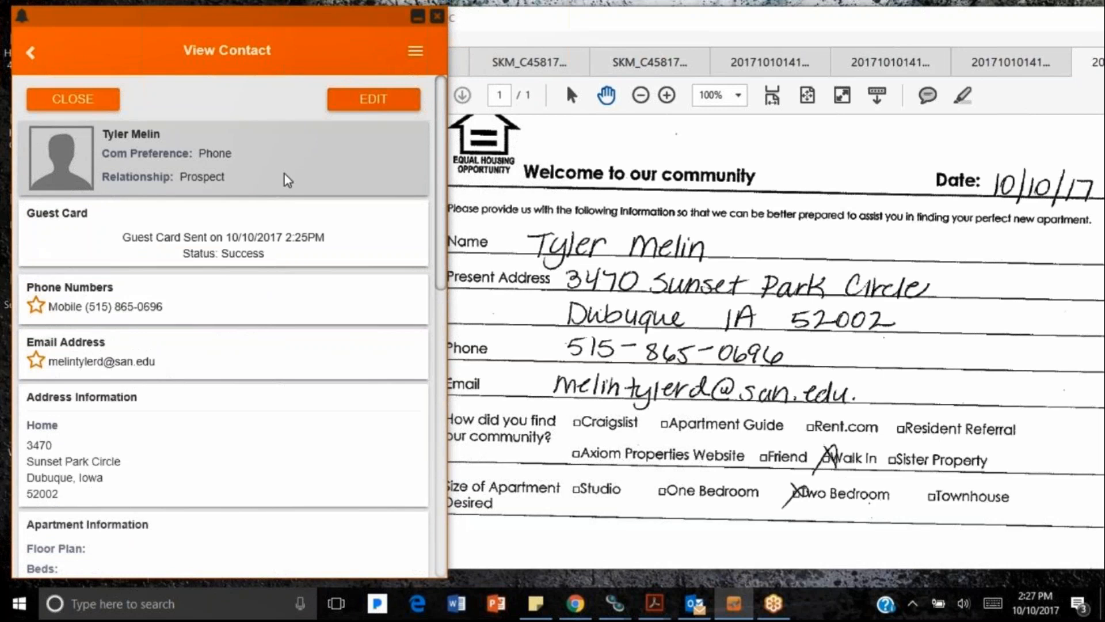
{"action": "left_click", "coordinate": [89, 98]}
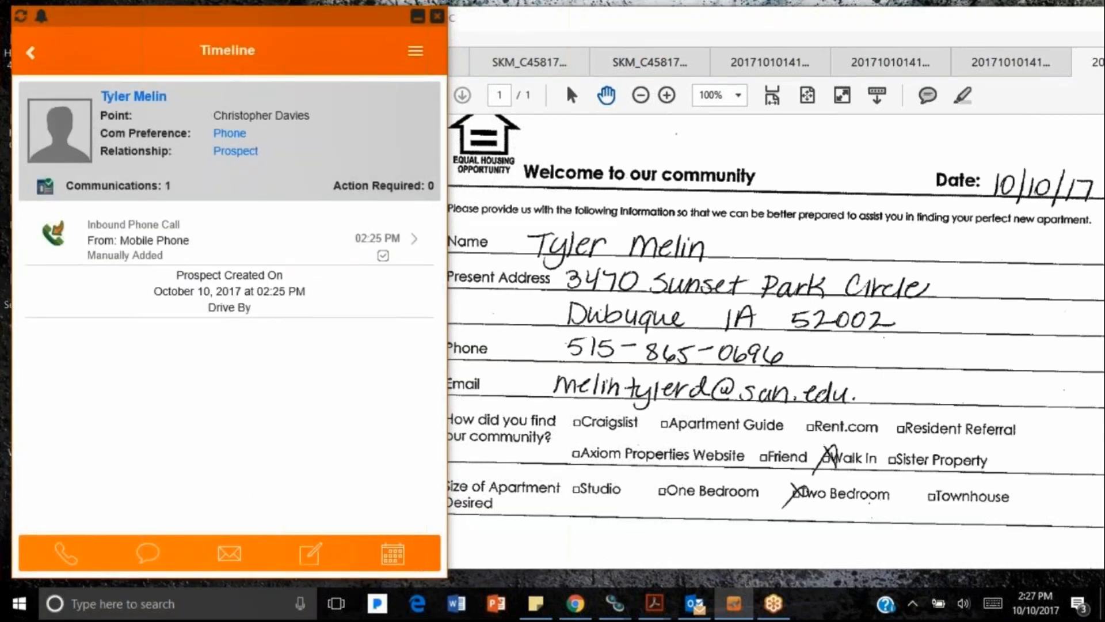
Step: Log a walk-in with the summary 'Toured the property CD'
{"action": "left_click", "coordinate": [302, 525]}
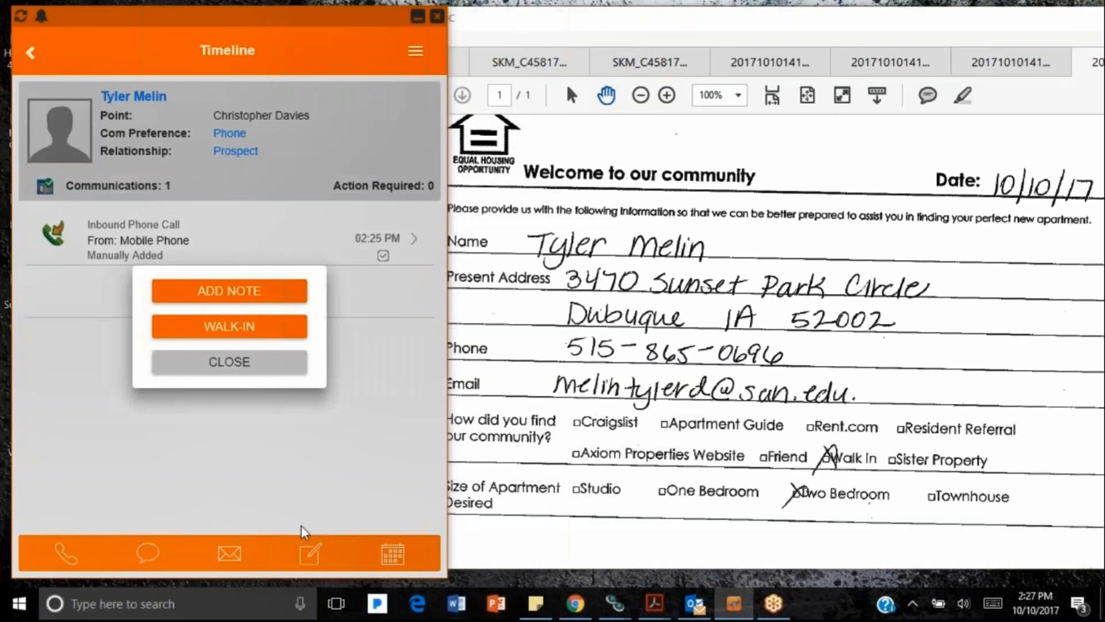
{"action": "left_click", "coordinate": [217, 330]}
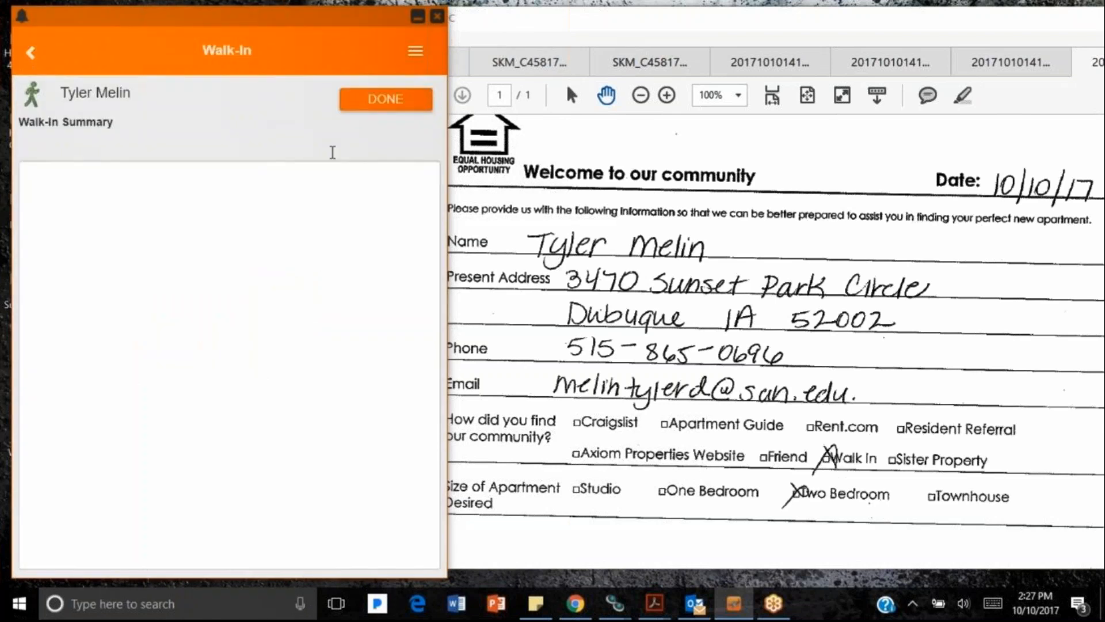
{"action": "left_click", "coordinate": [188, 207]}
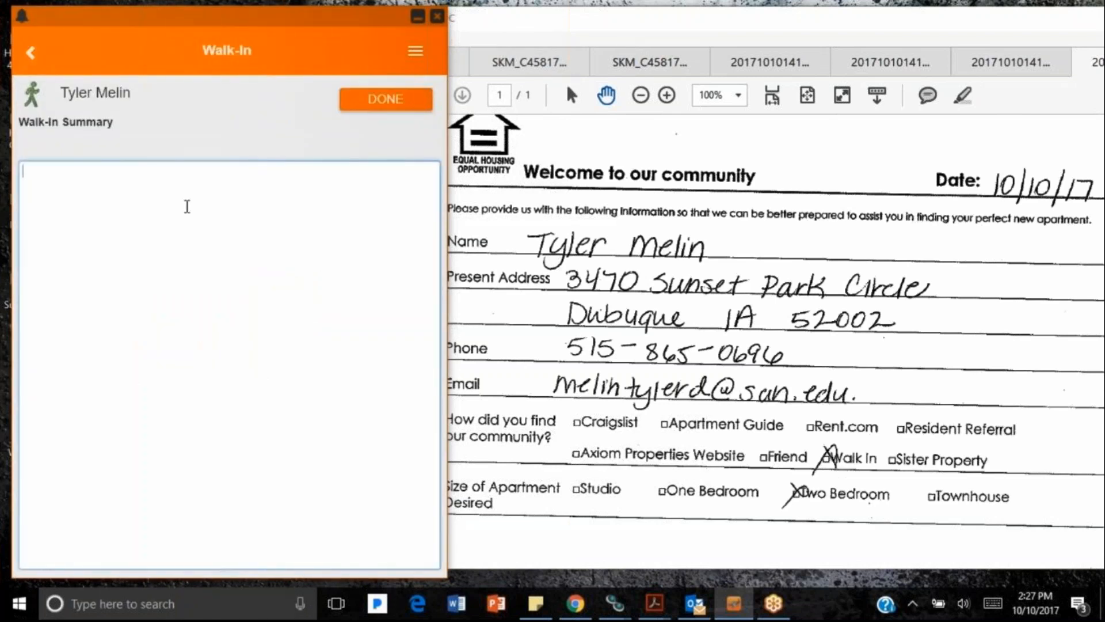
{"action": "type", "text": "Toured the propert"}
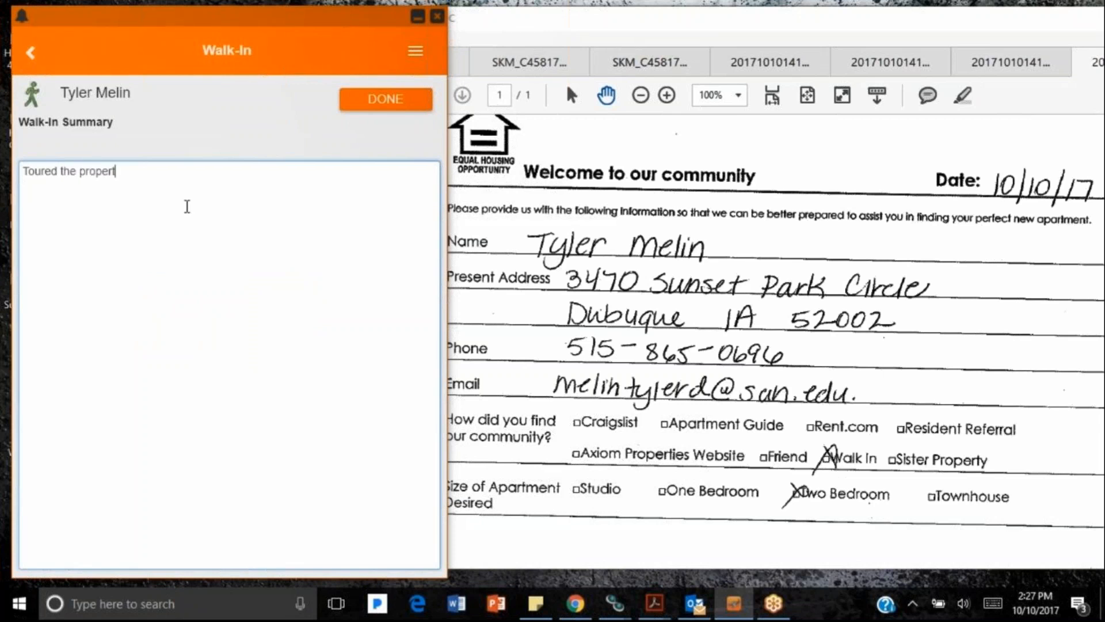
{"action": "type", "text": "y CD"}
{"action": "left_click", "coordinate": [390, 96]}
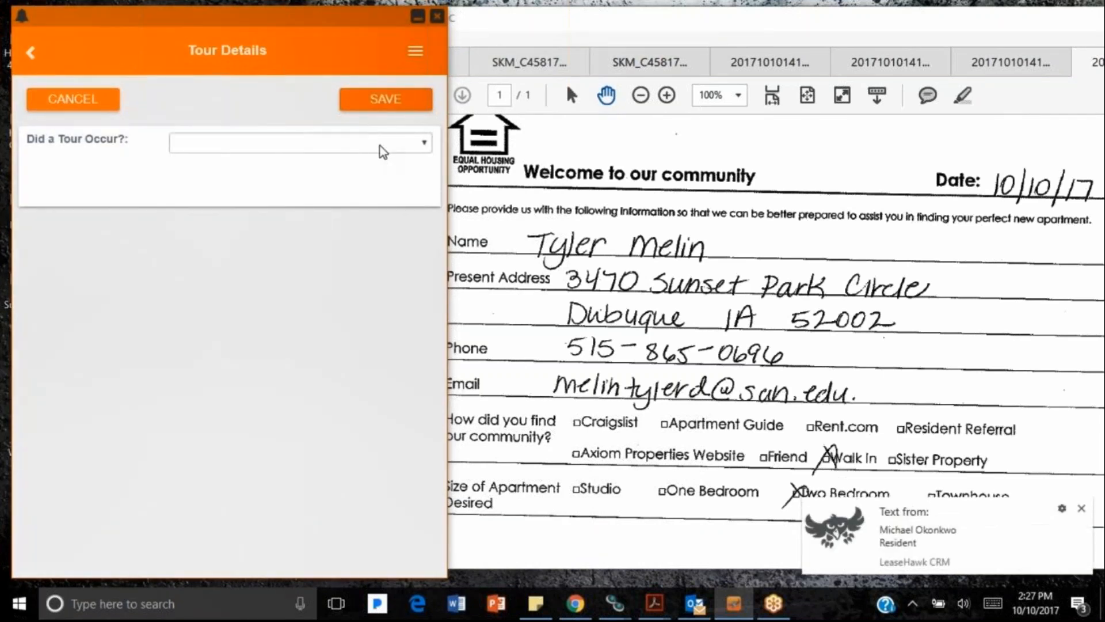
Step: Set tour details to Tour Occurred Yes, floor plan Alpine, unit 0714, and save
{"action": "left_click", "coordinate": [380, 146]}
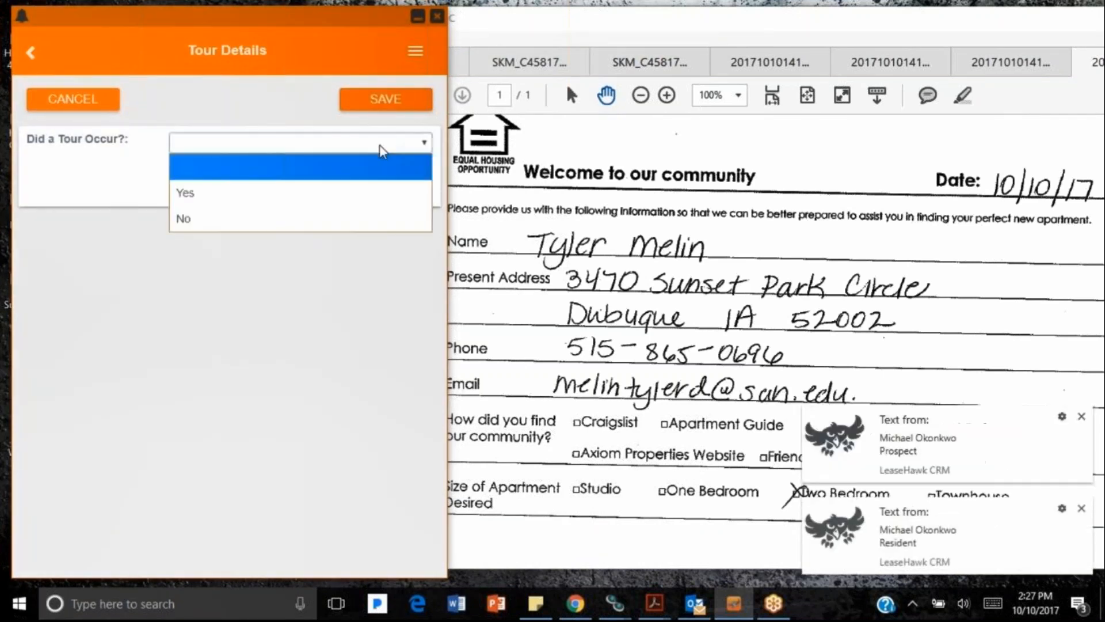
{"action": "left_click", "coordinate": [186, 196]}
{"action": "left_click", "coordinate": [182, 169]}
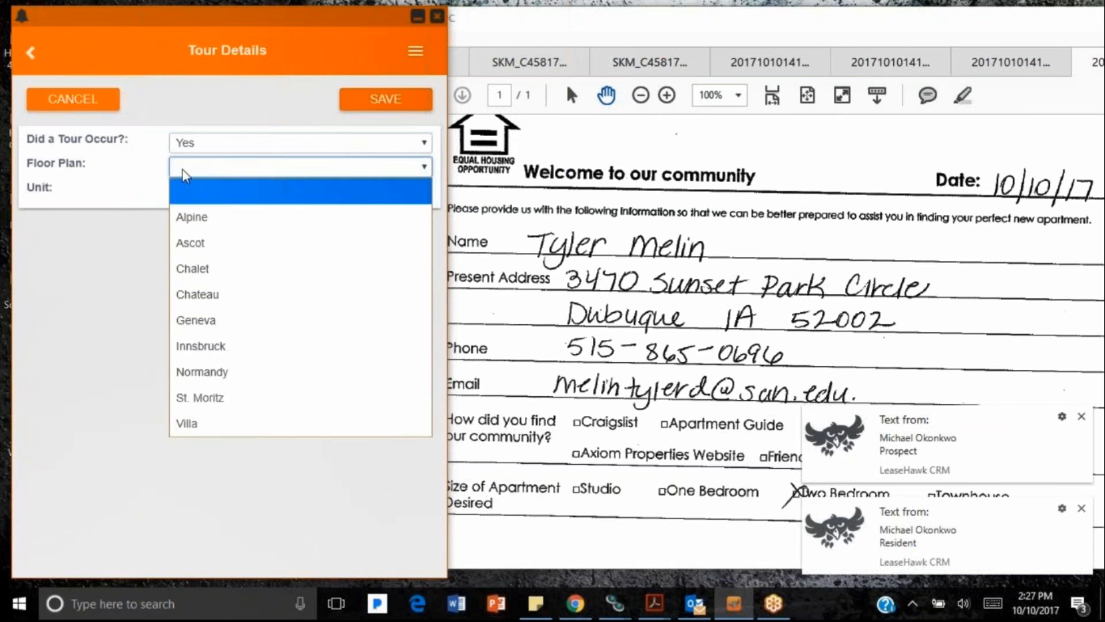
{"action": "left_click", "coordinate": [213, 226]}
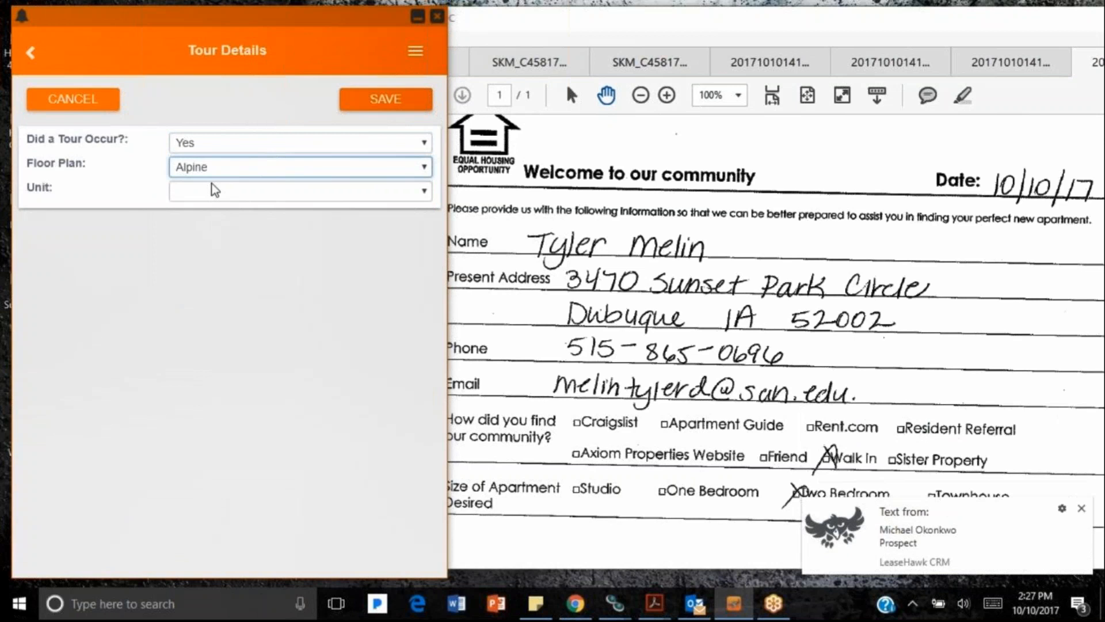
{"action": "left_click", "coordinate": [214, 190]}
{"action": "left_click", "coordinate": [207, 241]}
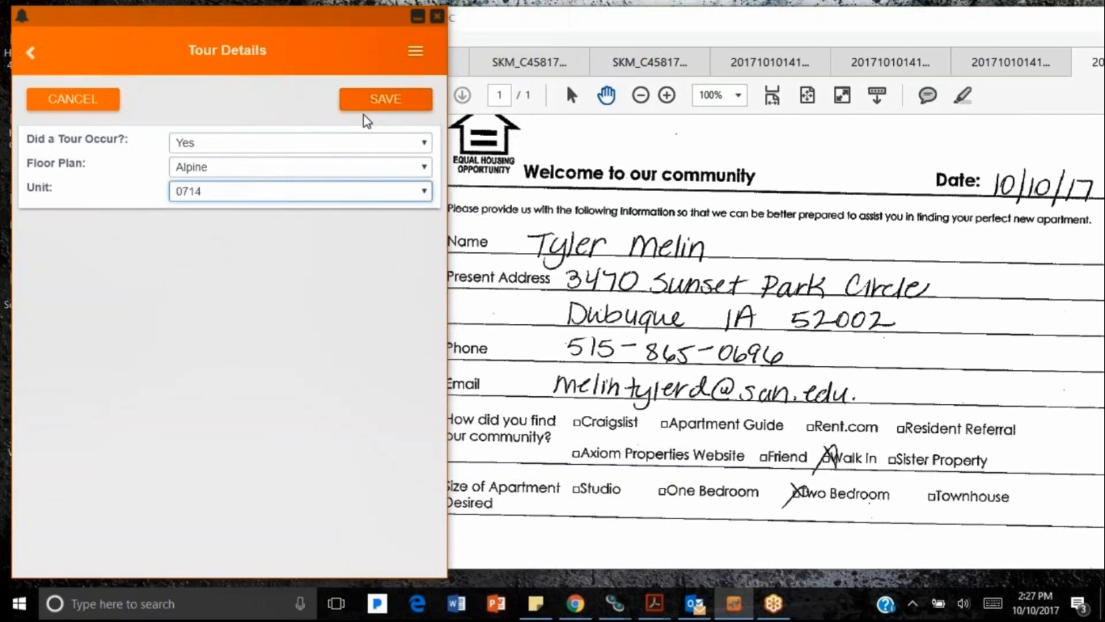
{"action": "left_click", "coordinate": [364, 106]}
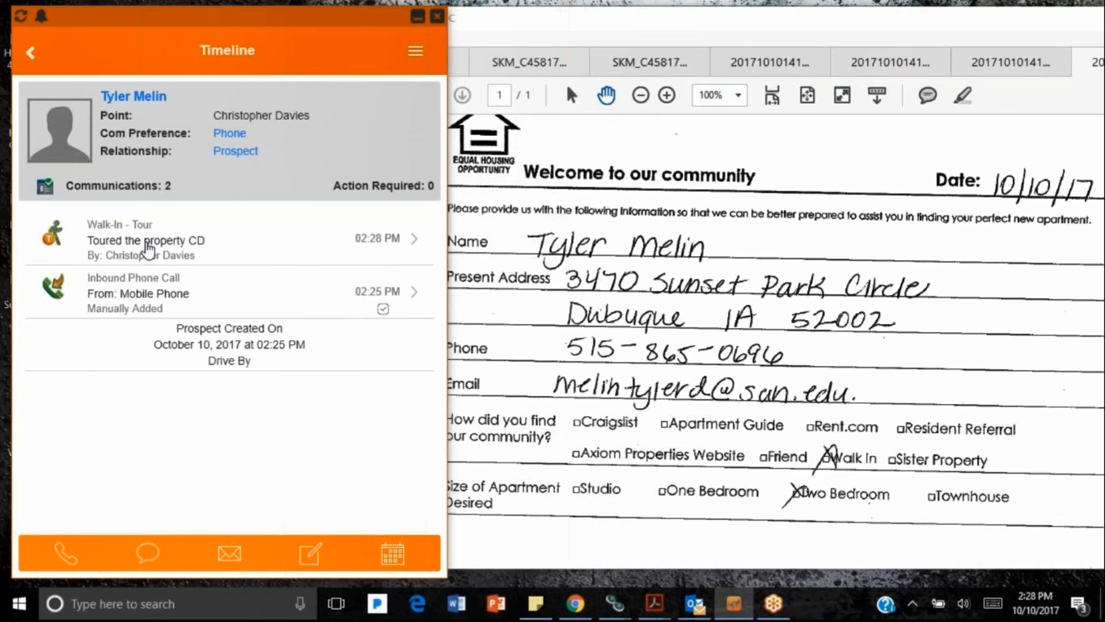
Step: Email the prospect using the Show Follow Up template and send it
{"action": "left_click", "coordinate": [229, 556]}
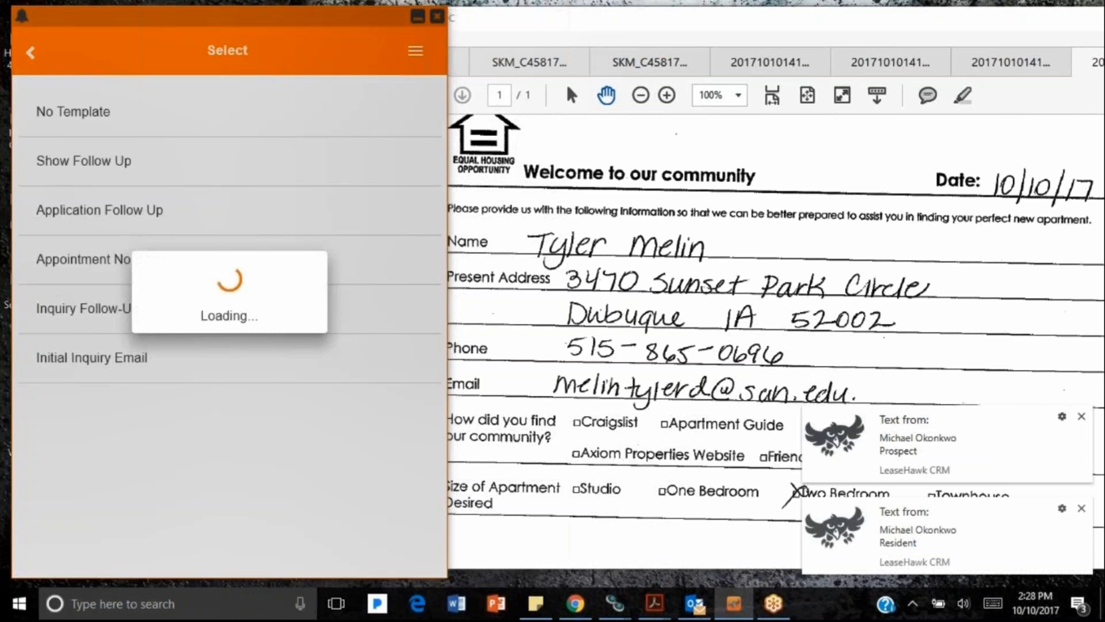
{"action": "left_click", "coordinate": [66, 176]}
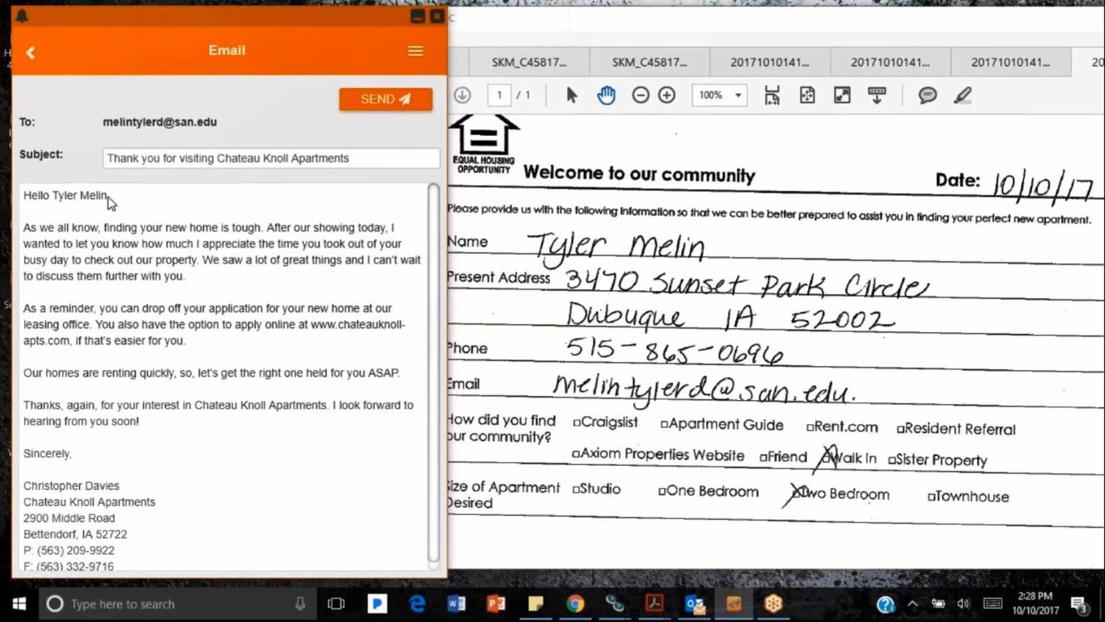
{"action": "left_click_drag", "start_coordinate": [24, 485], "coordinate": [125, 488]}
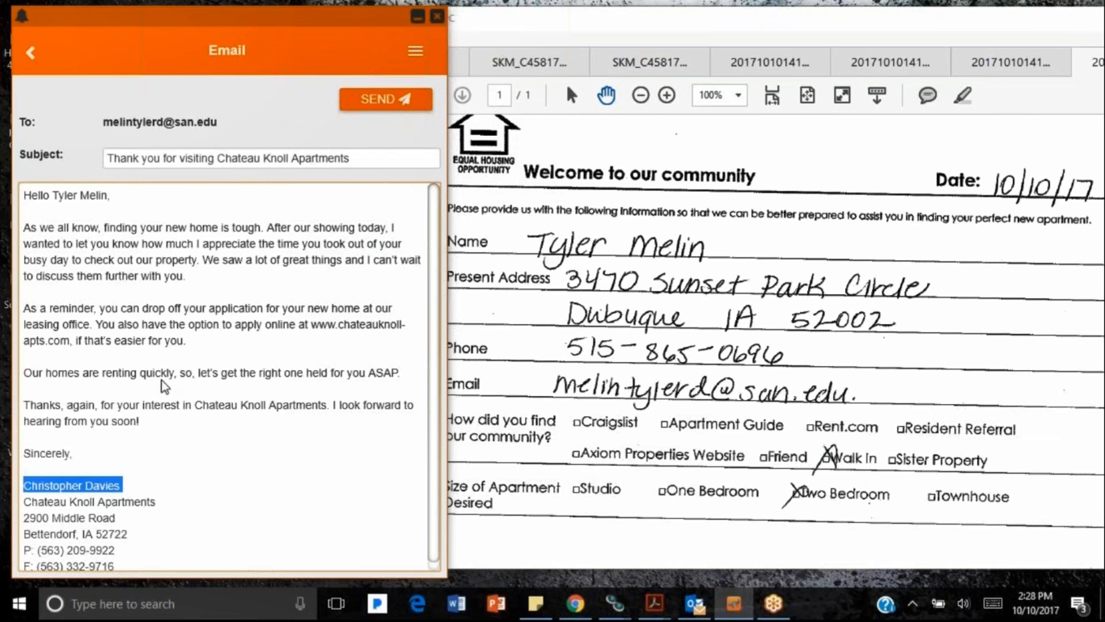
{"action": "left_click", "coordinate": [392, 102]}
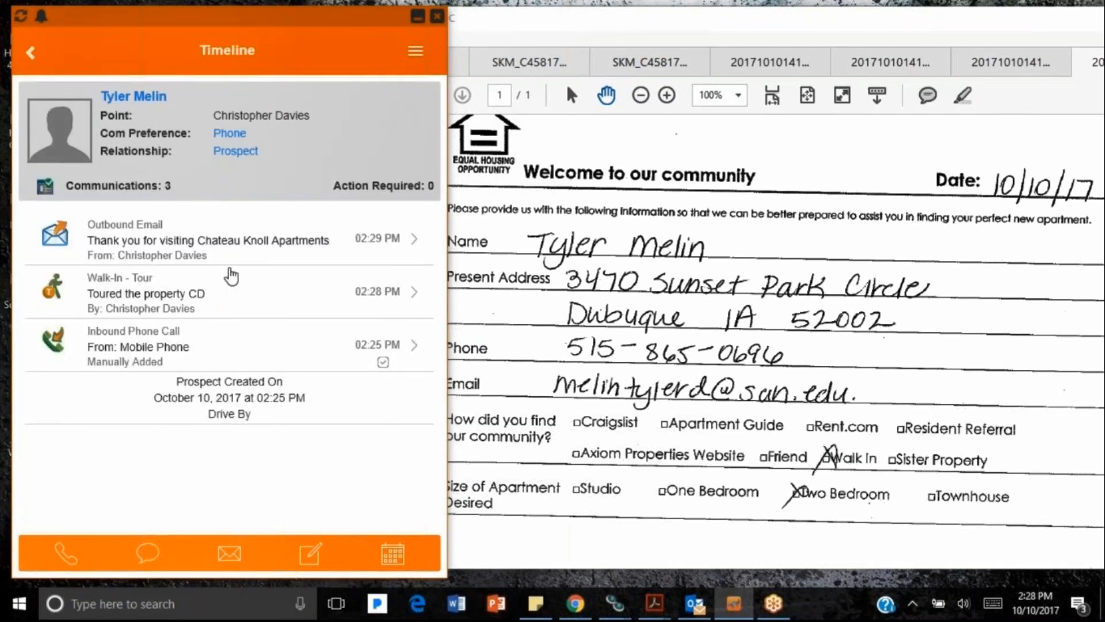
Step: Start a new task whose subject is a follow-up with the prospect after showing
{"action": "left_click", "coordinate": [399, 558]}
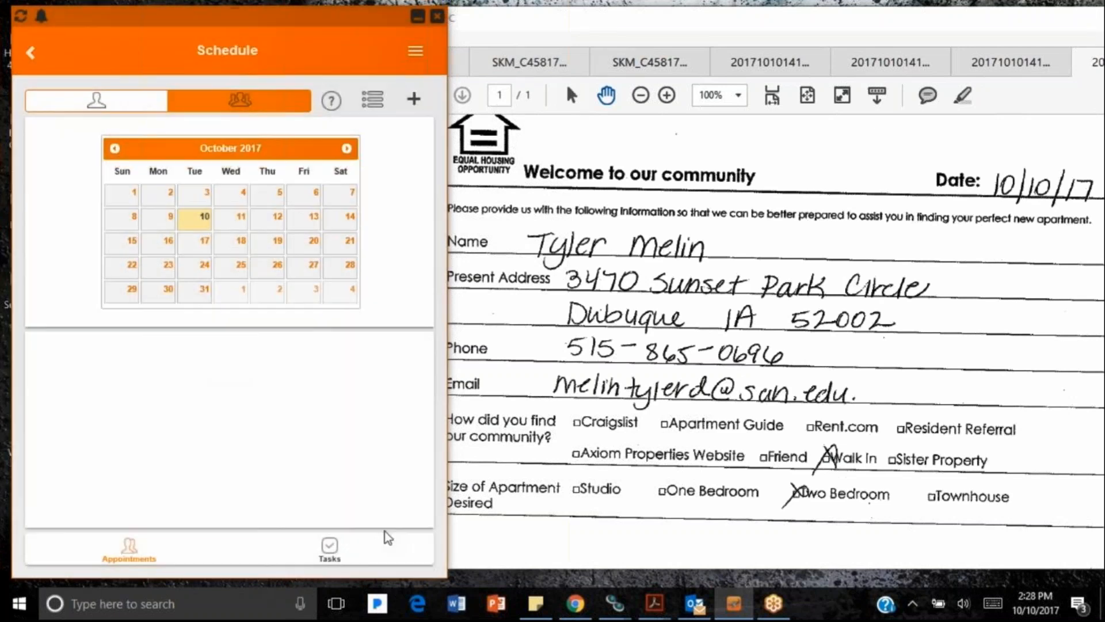
{"action": "left_click", "coordinate": [331, 555]}
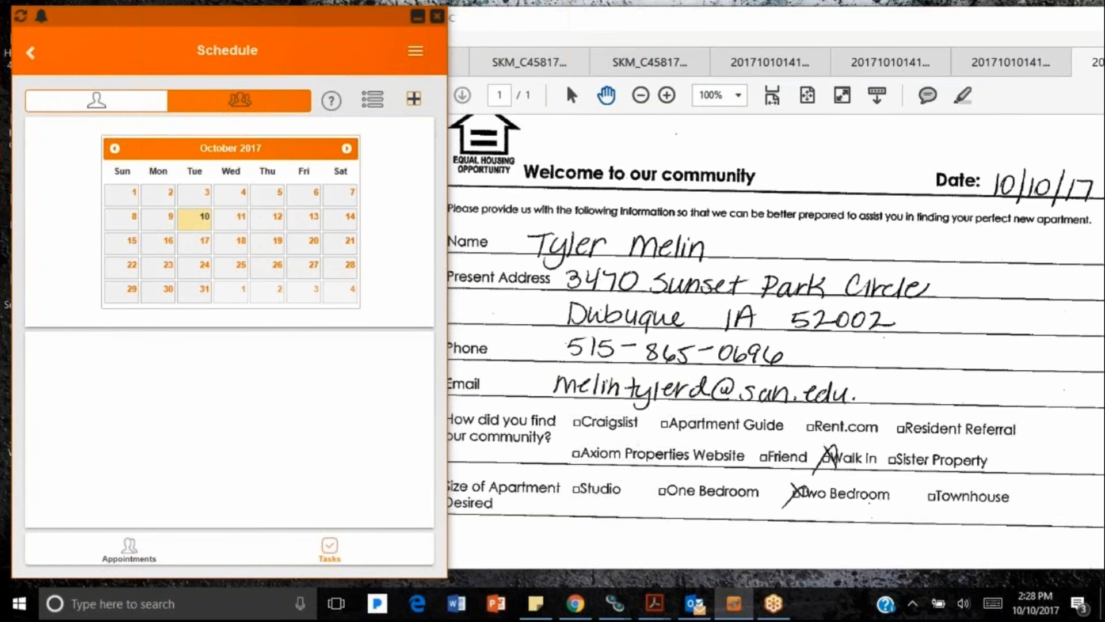
{"action": "left_click", "coordinate": [414, 99]}
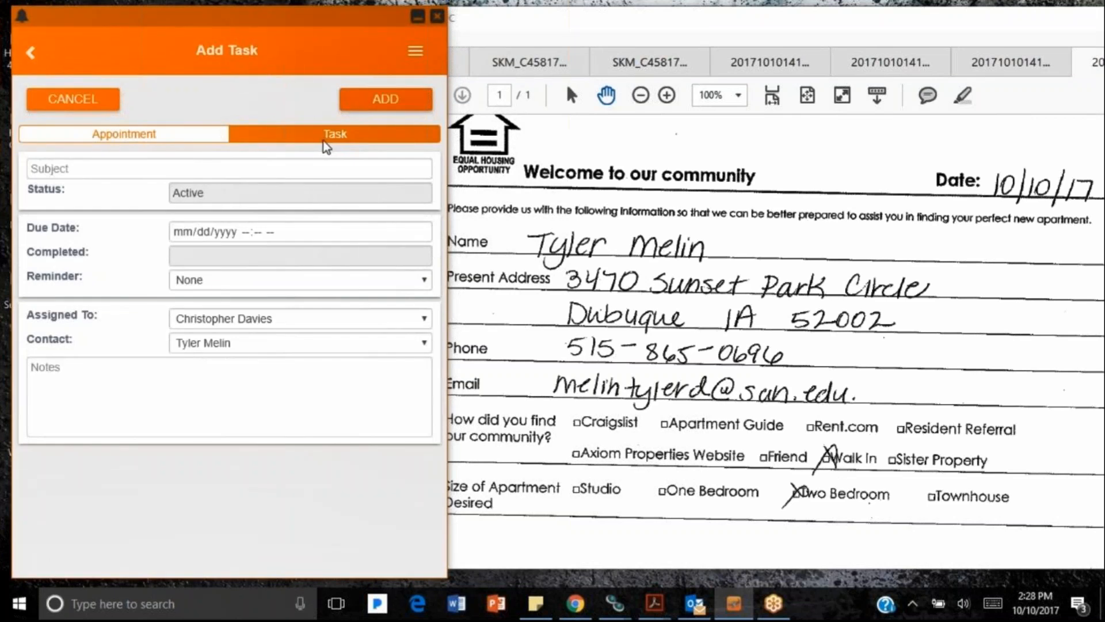
{"action": "left_click", "coordinate": [164, 171]}
{"action": "type", "text": "Follow Up"}
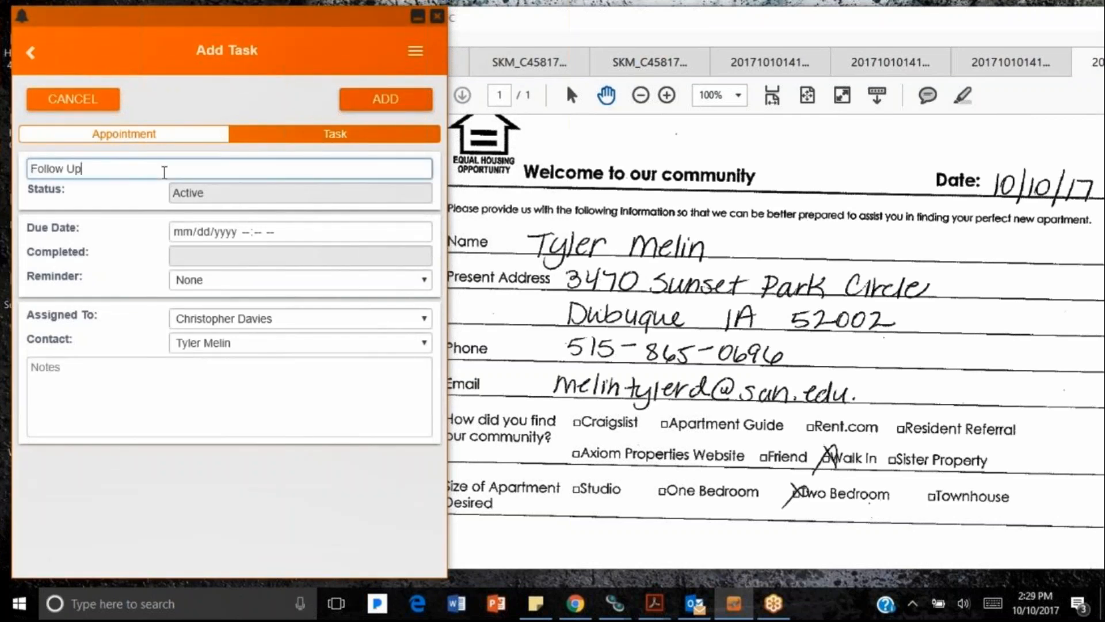
{"action": "type", "text": " with Tyler after showing"}
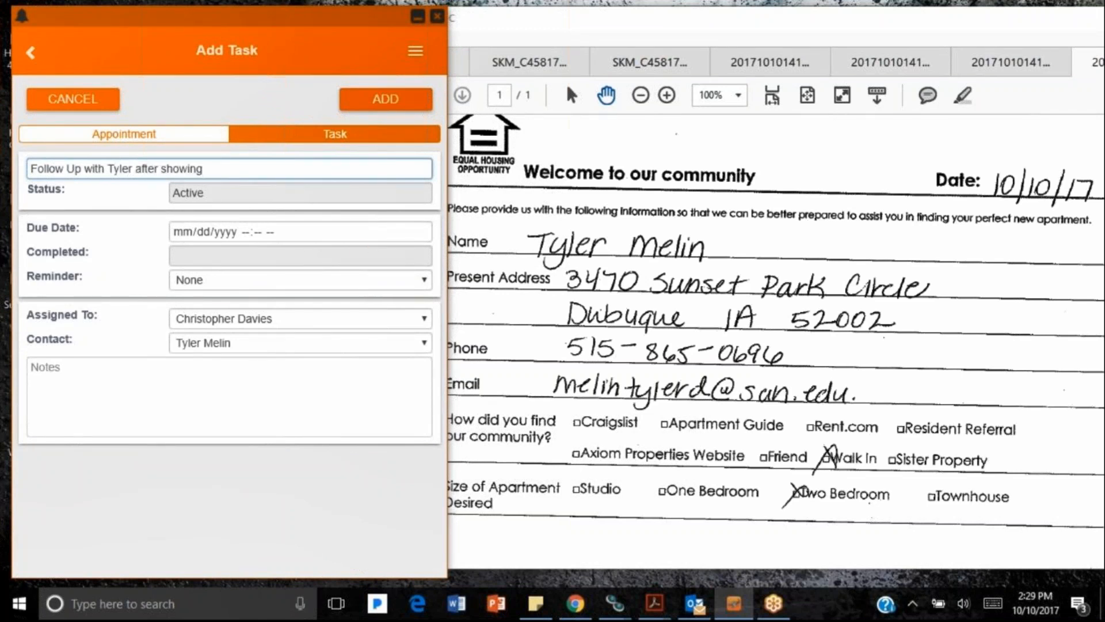
Step: Set the task due 10/11/2017 at 10:00 AM with a 15 Minutes Before reminder
{"action": "left_click", "coordinate": [421, 231]}
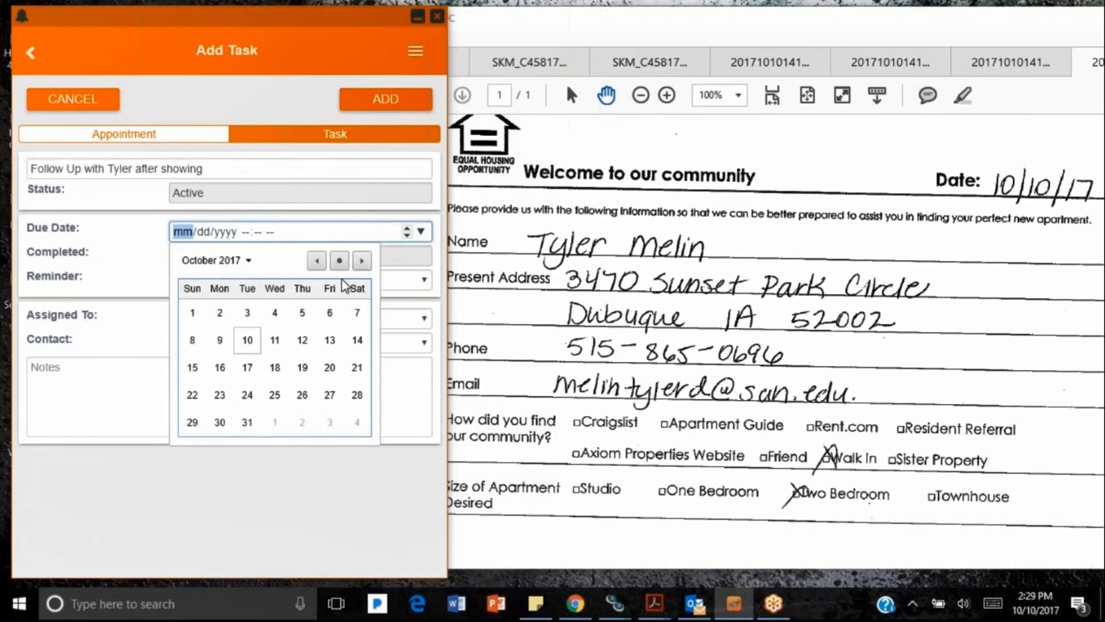
{"action": "left_click", "coordinate": [272, 345]}
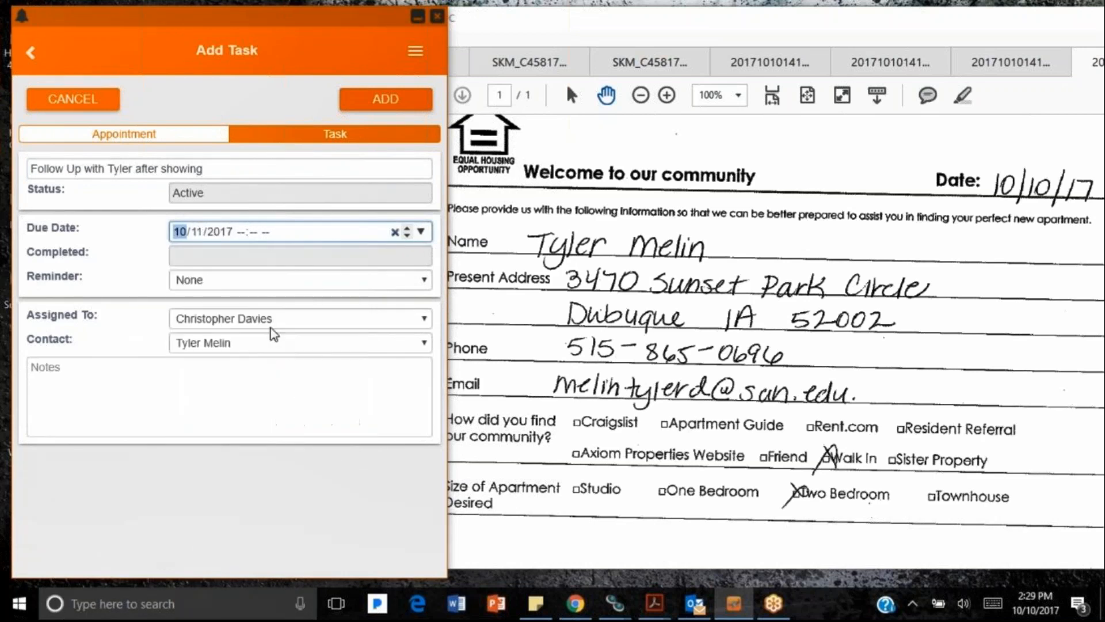
{"action": "left_click", "coordinate": [242, 232]}
{"action": "type", "text": "1010"}
{"action": "key", "text": "Left"}
{"action": "type", "text": "00"}
{"action": "key", "text": "Tab"}
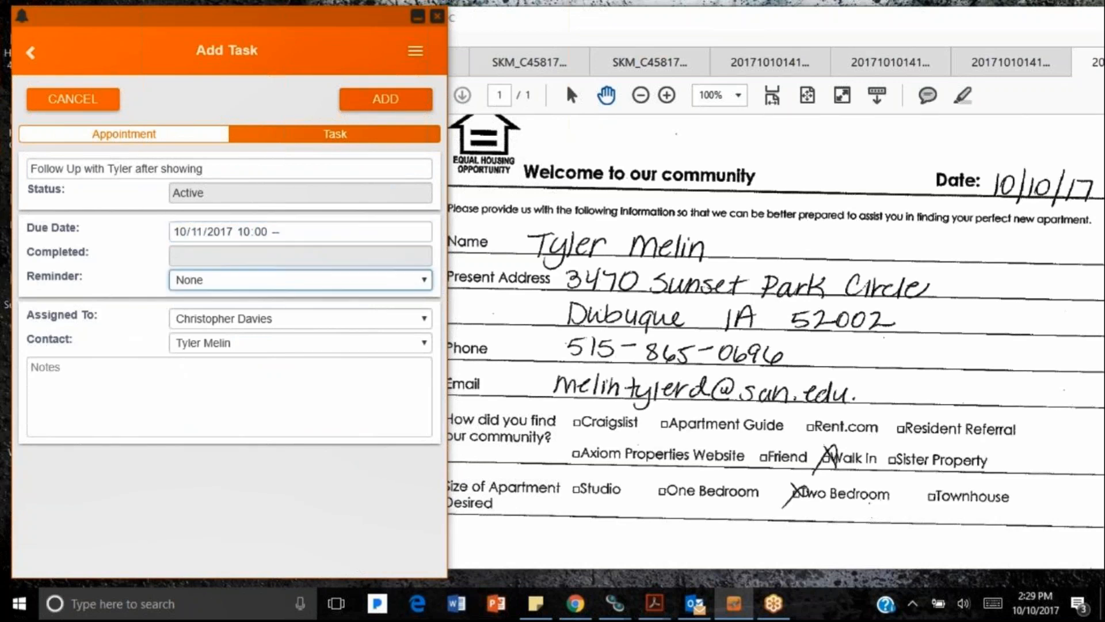
{"action": "left_click", "coordinate": [276, 232]}
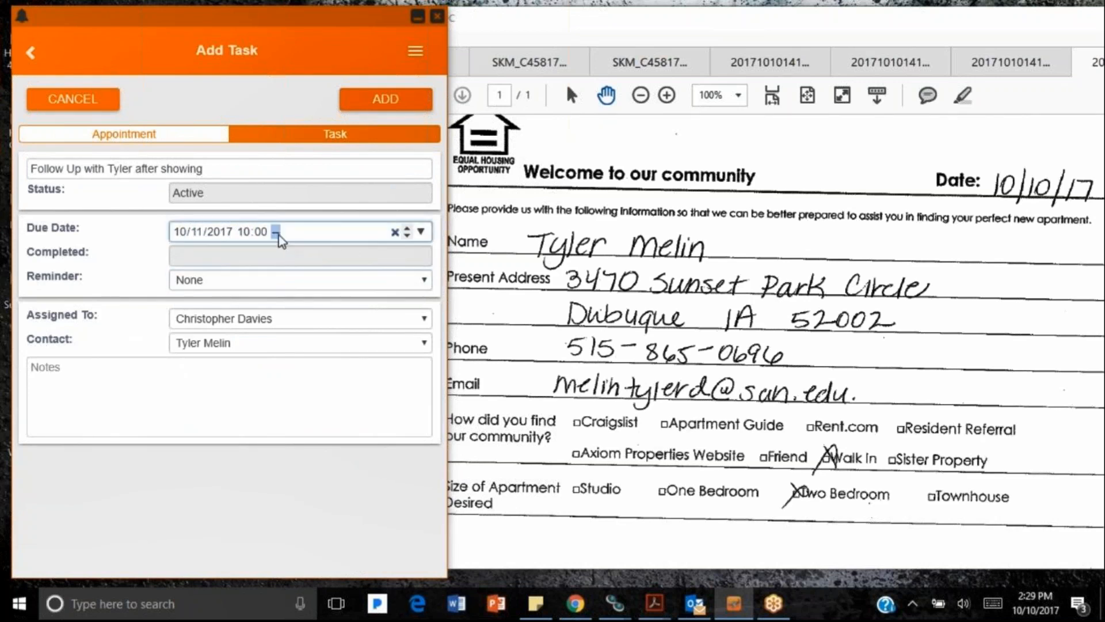
{"action": "left_click", "coordinate": [276, 277]}
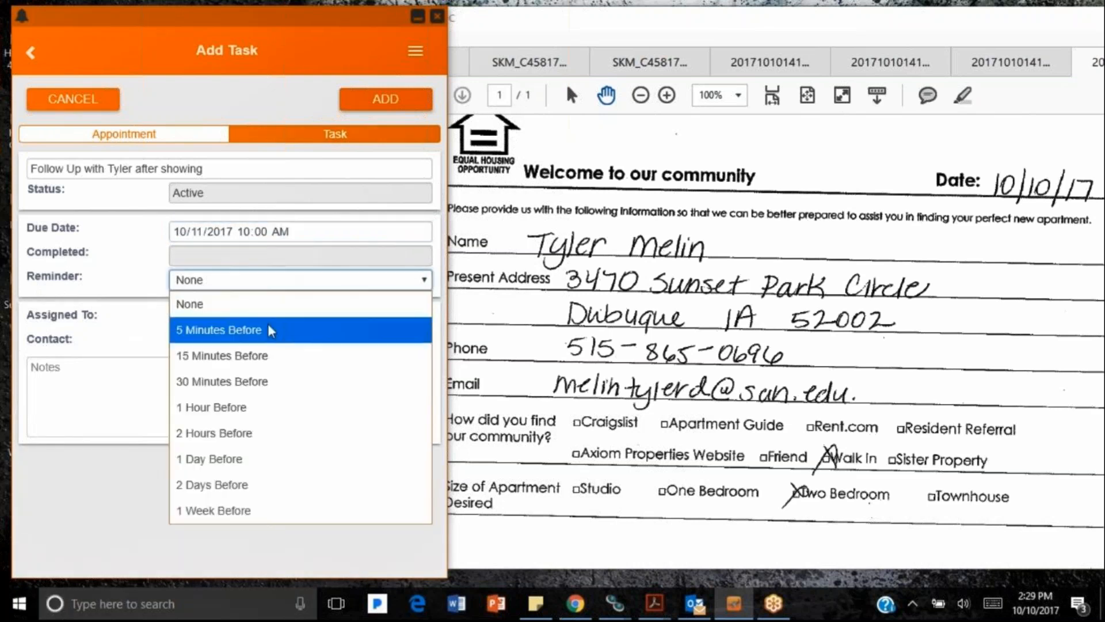
{"action": "left_click", "coordinate": [267, 351]}
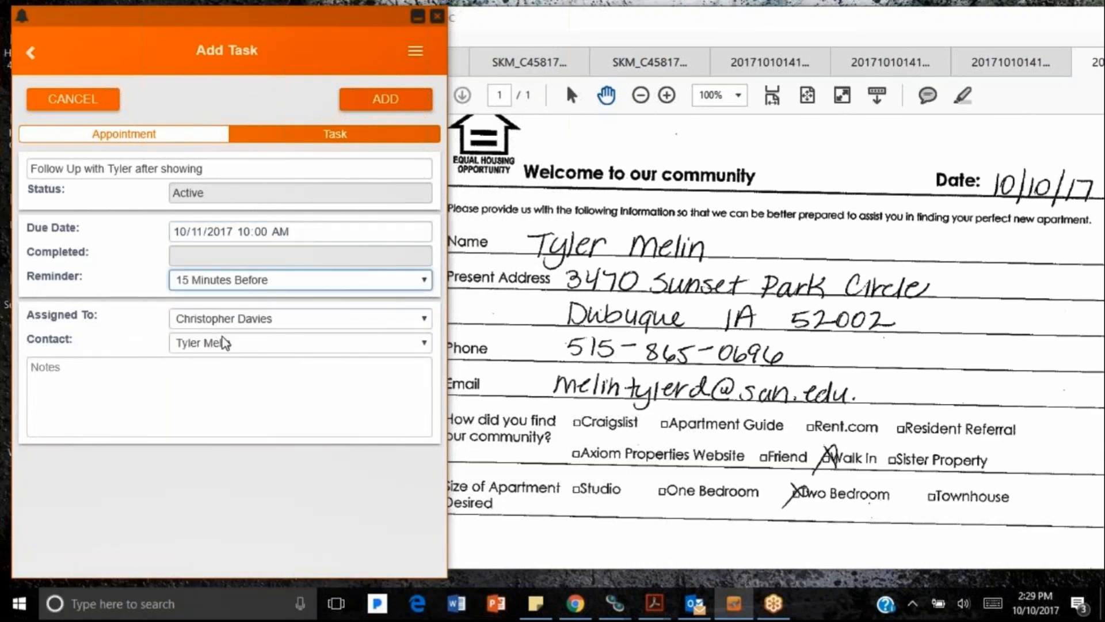
Step: Add the note 'Following up from tour.' and save the task
{"action": "left_click", "coordinate": [210, 364]}
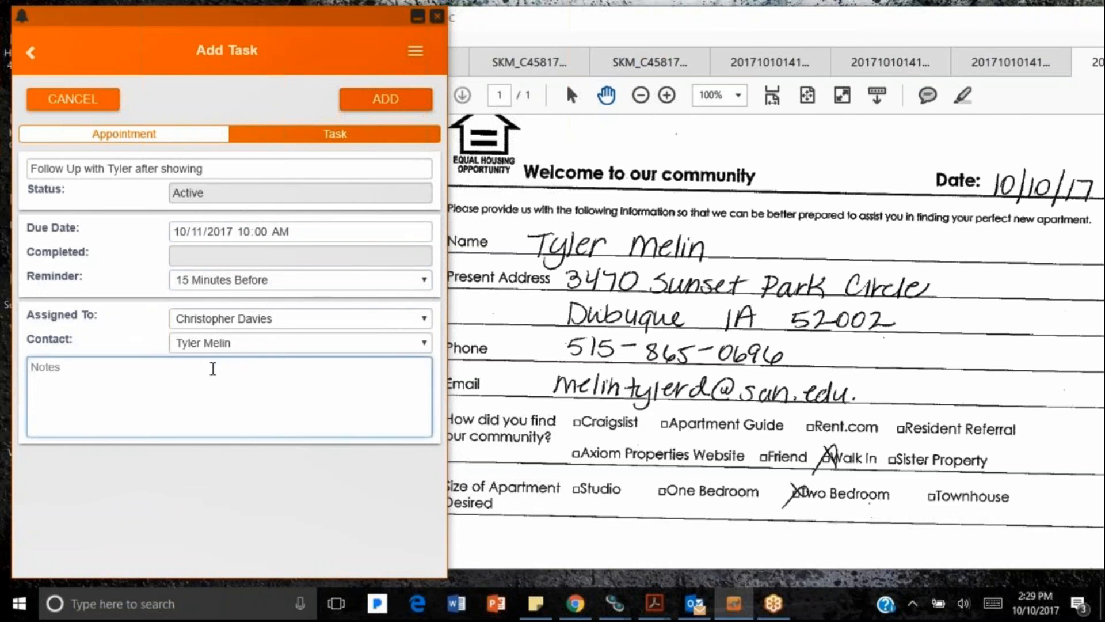
{"action": "type", "text": "Following up from tour."}
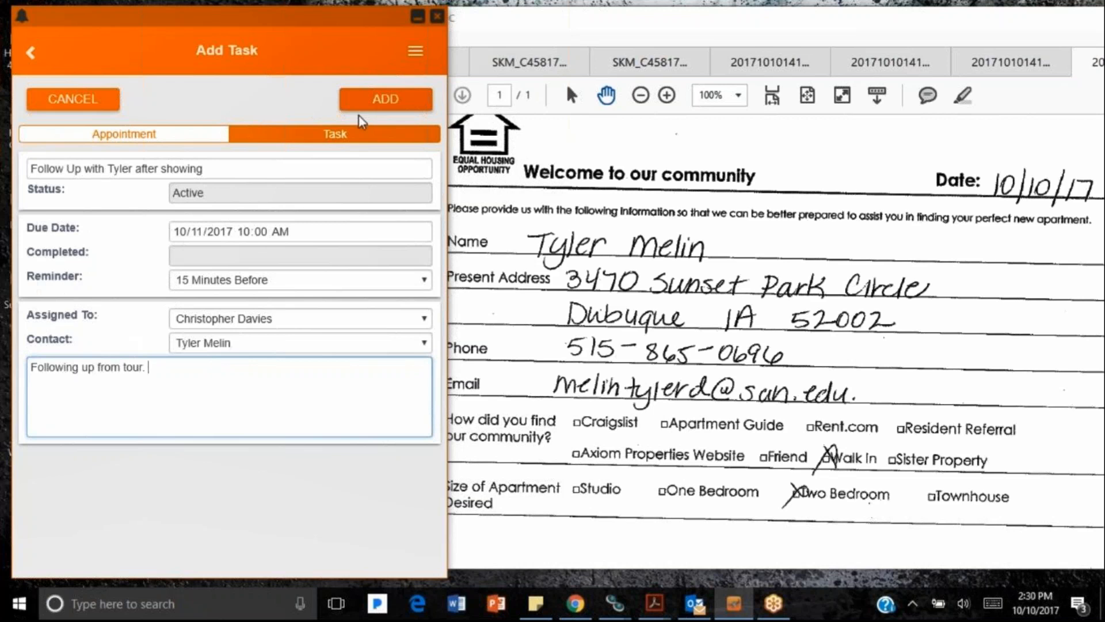
{"action": "left_click", "coordinate": [385, 98]}
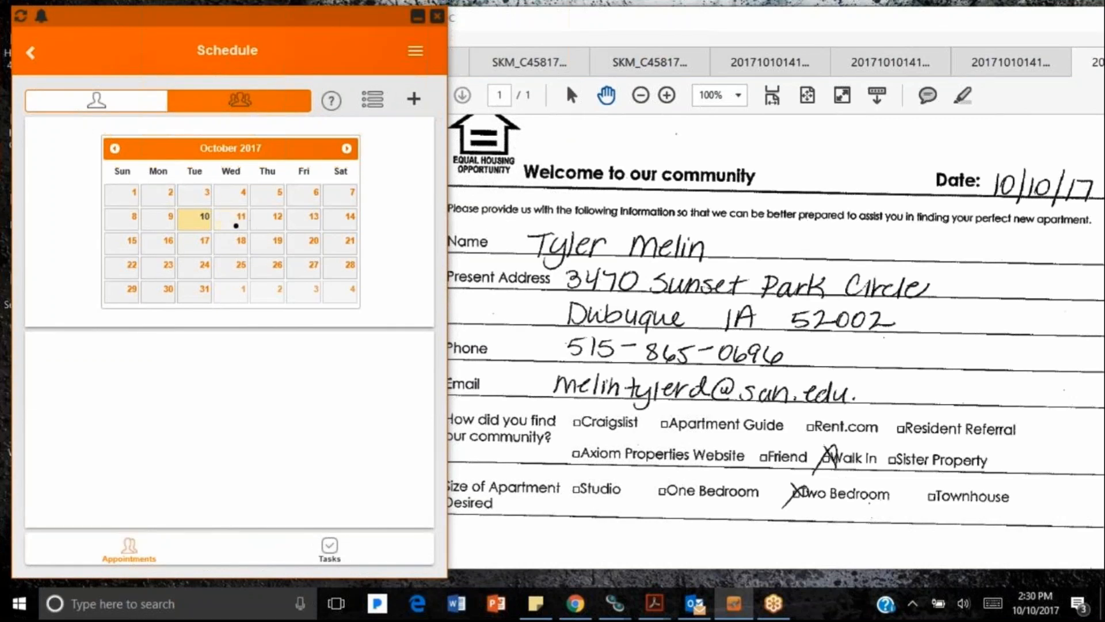
Step: Go back to the Chateau Knoll home dashboard through the menu, then open and close the menu
{"action": "left_click", "coordinate": [415, 53]}
{"action": "left_click", "coordinate": [313, 67]}
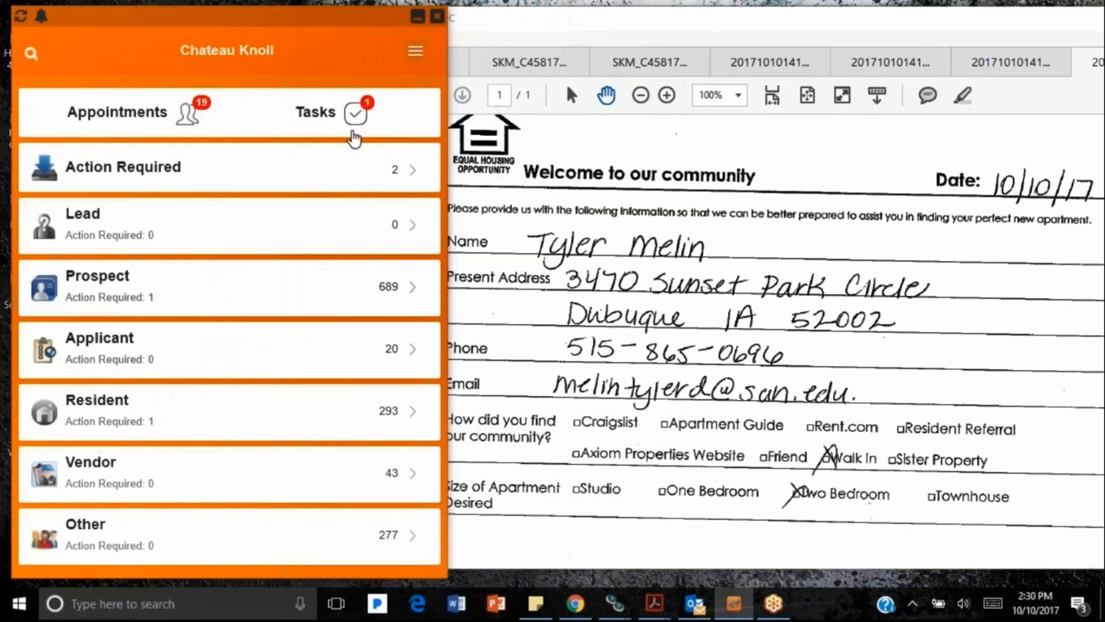
{"action": "left_click", "coordinate": [415, 51]}
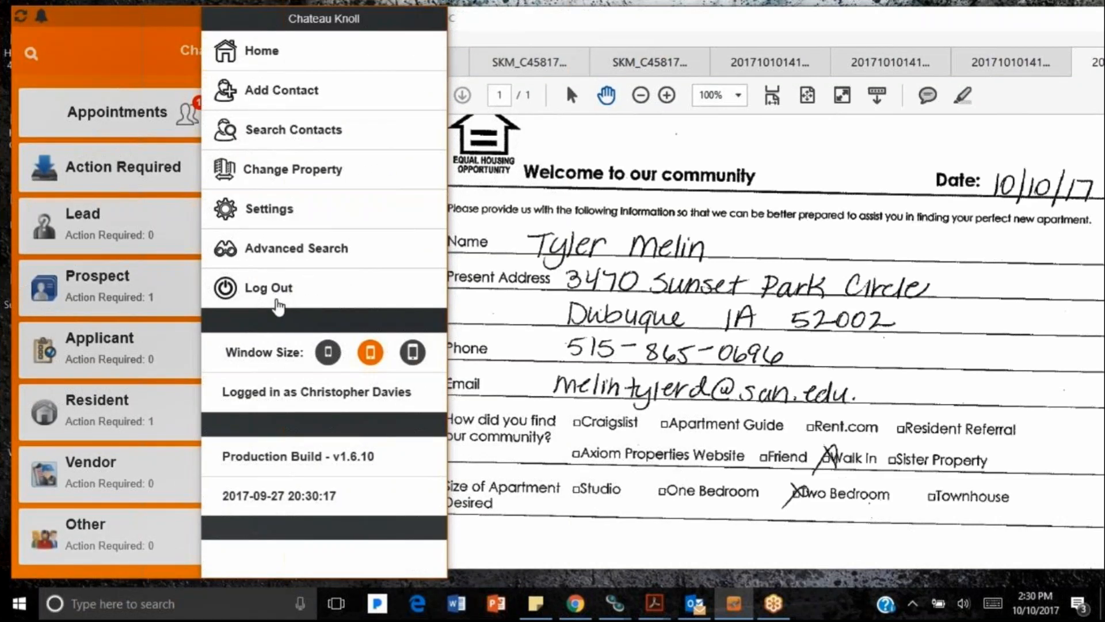
{"action": "left_click", "coordinate": [121, 68]}
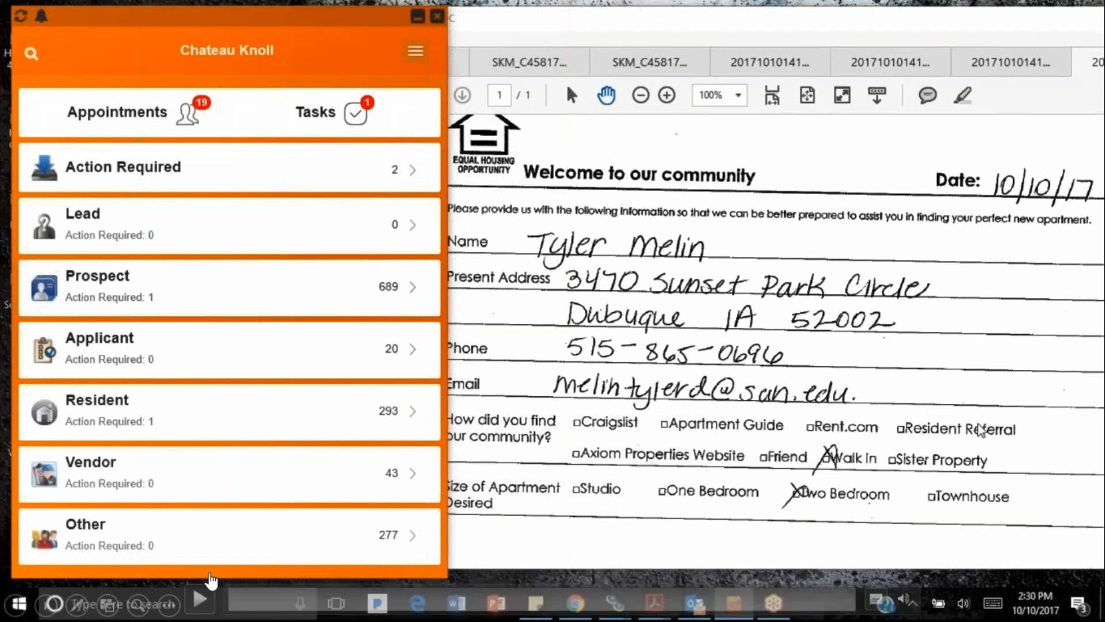
Step: Advance to the next slide and play its embedded screen-recording video
{"action": "key", "text": "Right"}
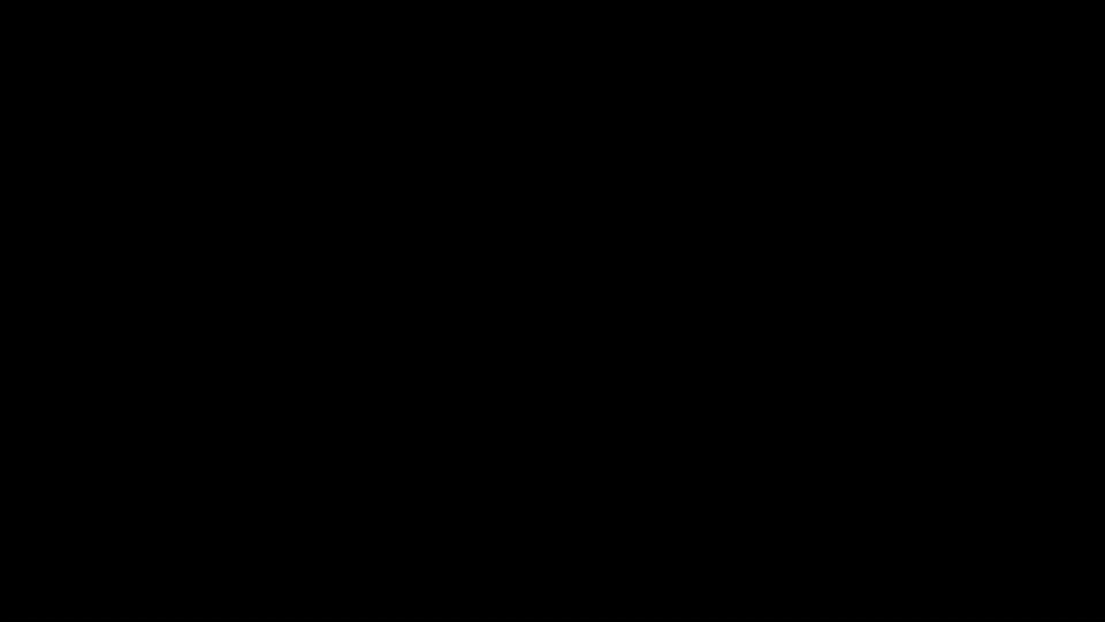
{"action": "mouse_move", "coordinate": [109, 606]}
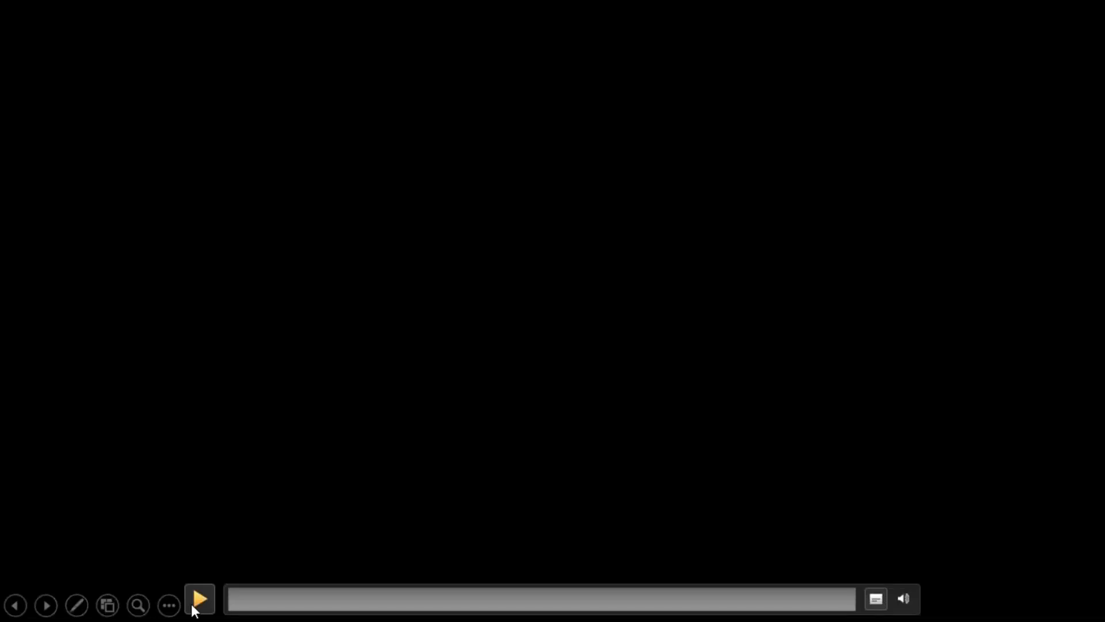
{"action": "left_click", "coordinate": [199, 598]}
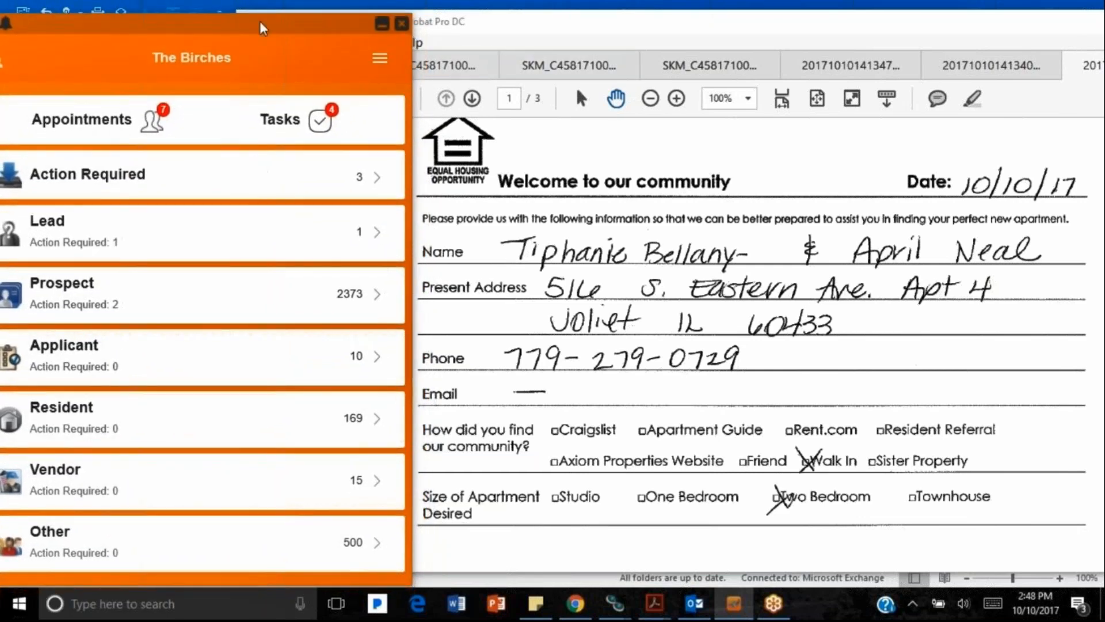
Step: Move The Birches window slightly right and bring up the navigation menu
{"action": "left_click_drag", "start_coordinate": [261, 21], "coordinate": [296, 18]}
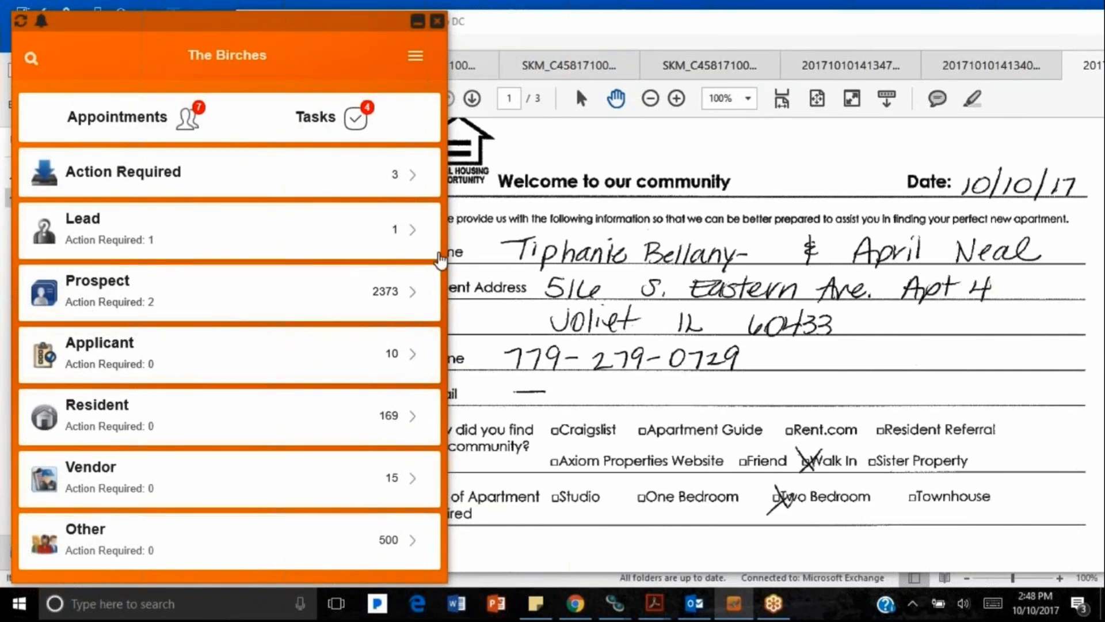
{"action": "left_click", "coordinate": [415, 61]}
Step: Start a new contact and enter the guest's first and last name
{"action": "left_click", "coordinate": [227, 97]}
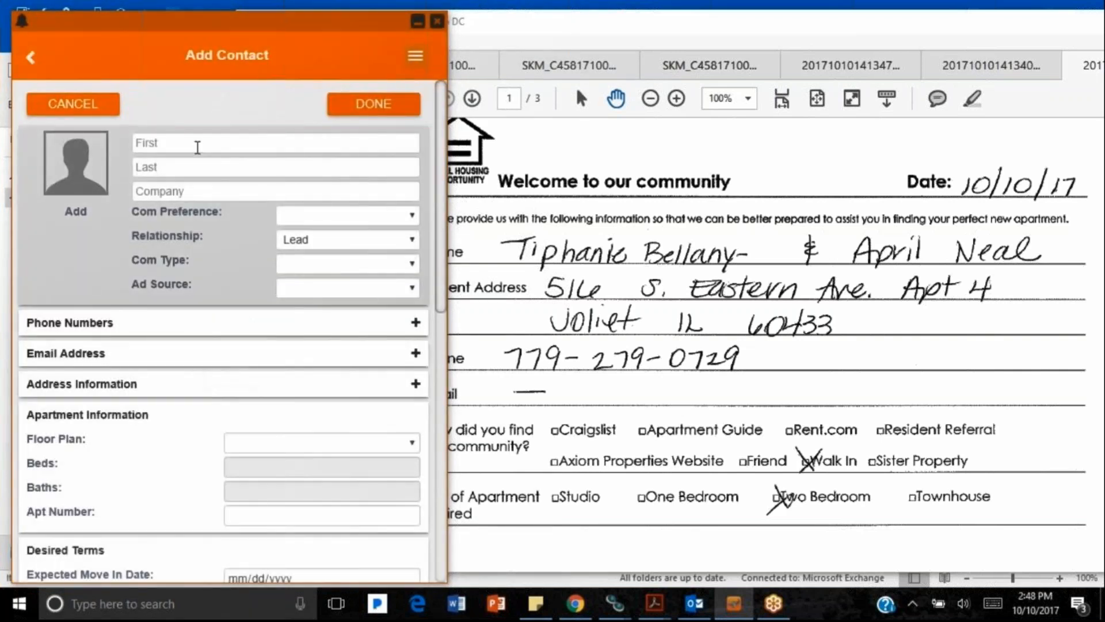
{"action": "left_click", "coordinate": [197, 147]}
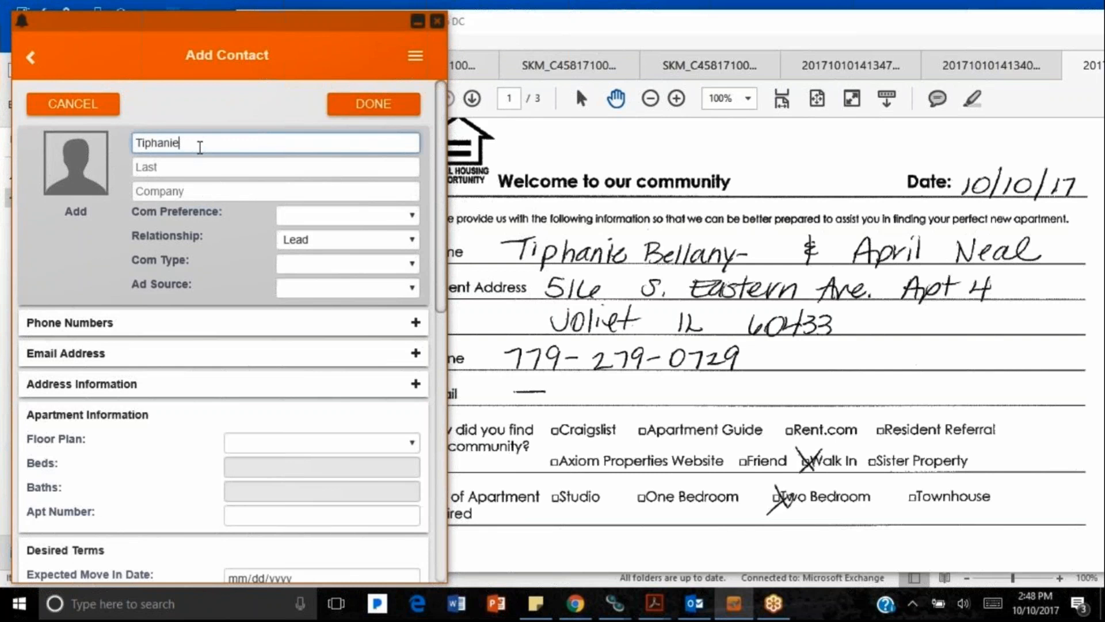
{"action": "key", "text": "Tab"}
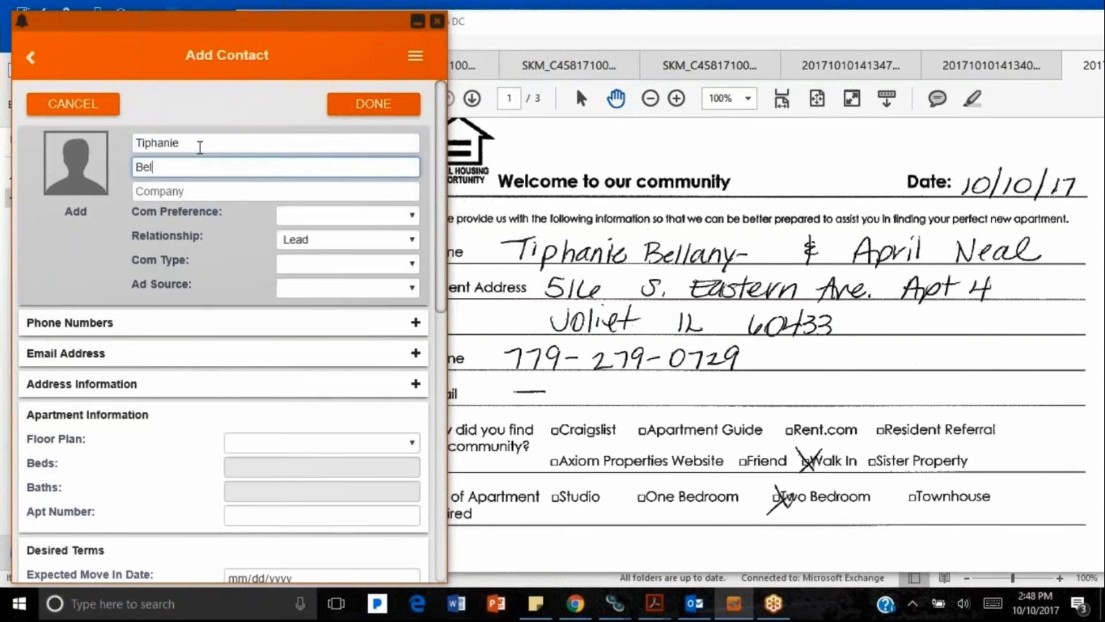
{"action": "key", "text": "Tab"}
{"action": "key", "text": "Tab"}
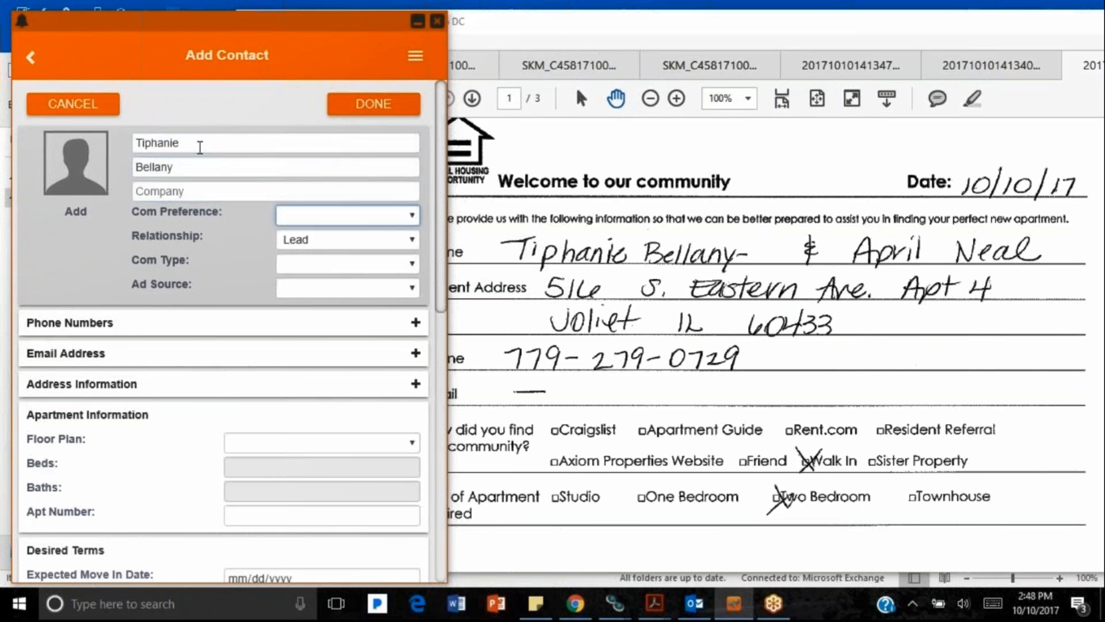
Step: Set Phone preference, Prospect, Walk In, Drive By source, assign an agent, and add a phone row
{"action": "left_click", "coordinate": [368, 217]}
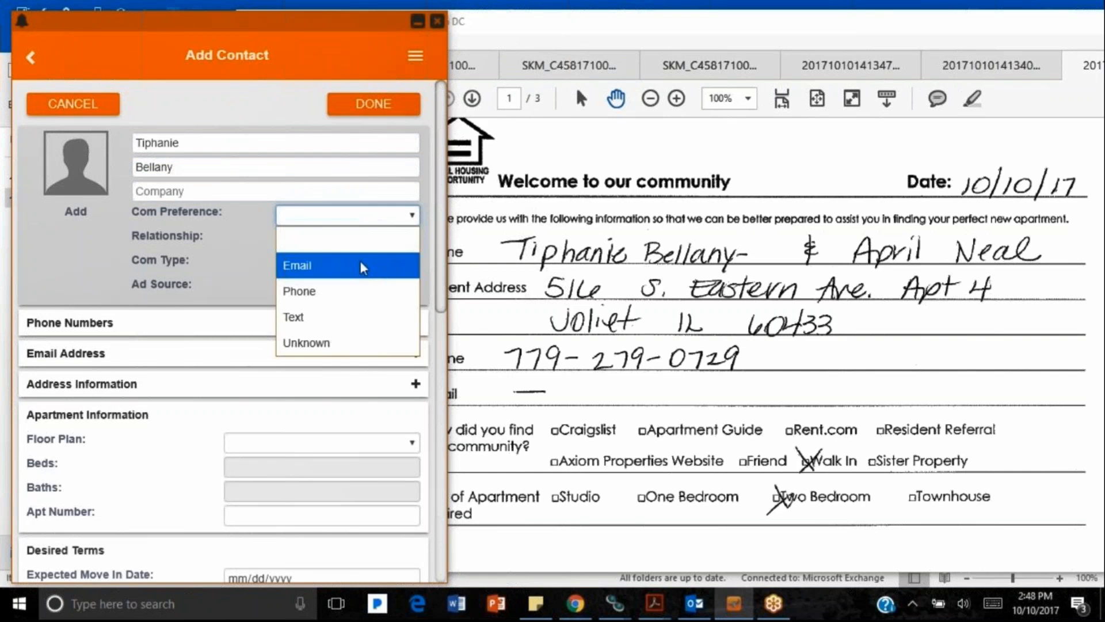
{"action": "left_click", "coordinate": [356, 291]}
{"action": "left_click", "coordinate": [342, 240]}
{"action": "left_click", "coordinate": [341, 290]}
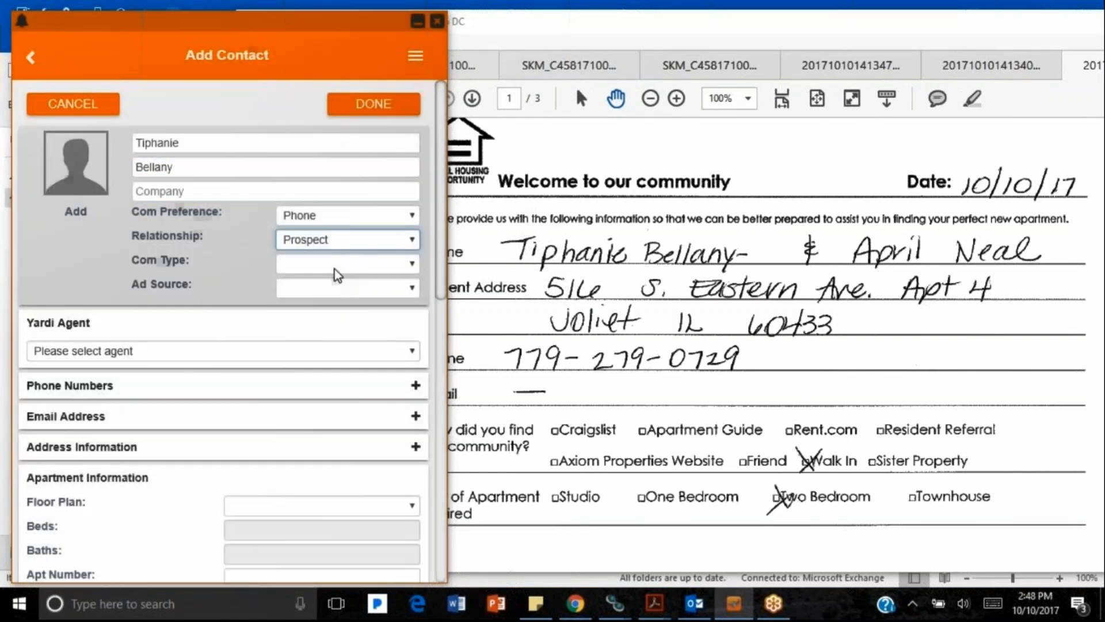
{"action": "left_click", "coordinate": [334, 268]}
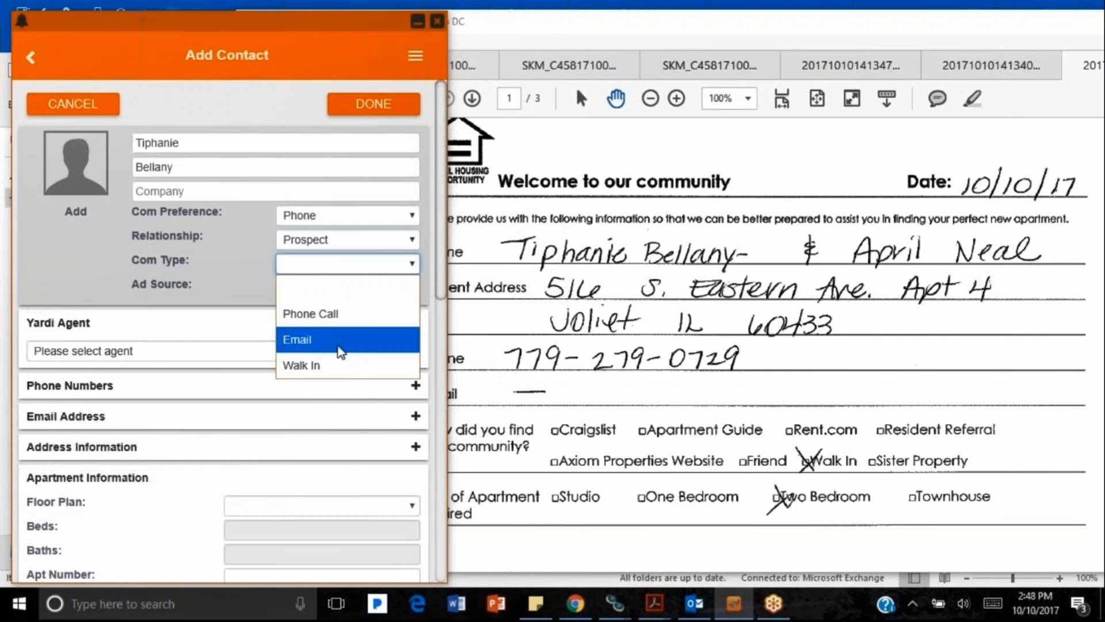
{"action": "left_click", "coordinate": [338, 368]}
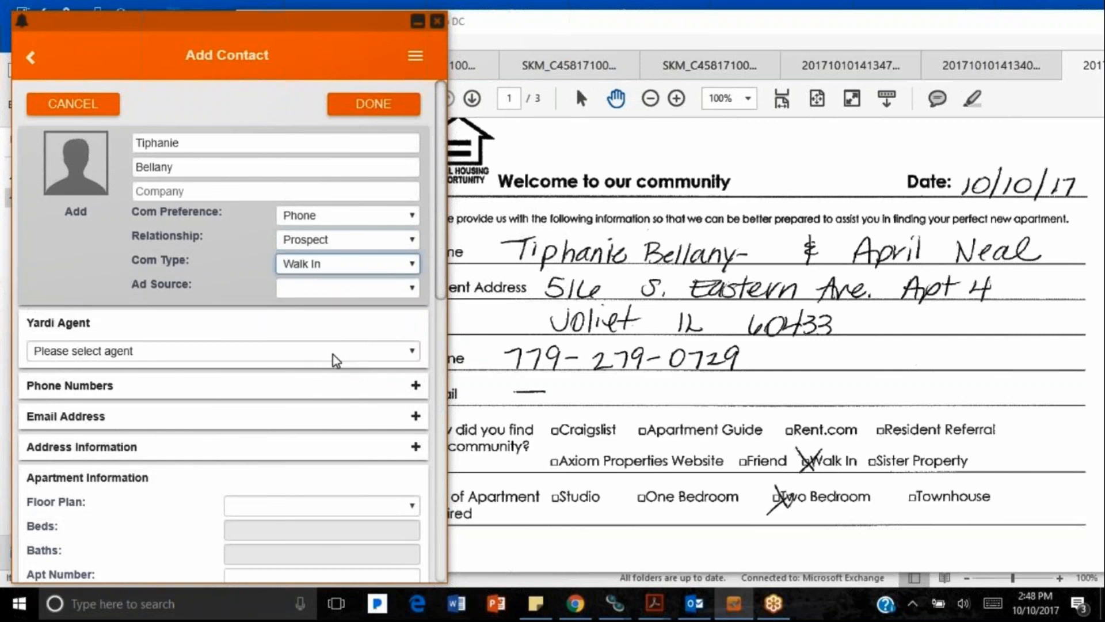
{"action": "left_click", "coordinate": [337, 291]}
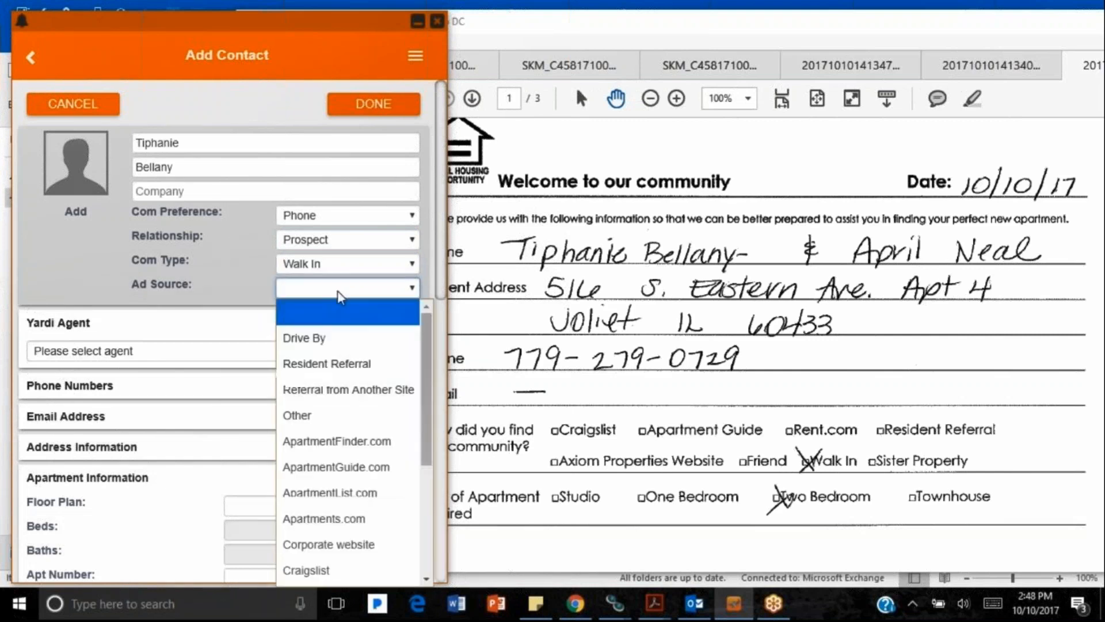
{"action": "left_click", "coordinate": [331, 332]}
{"action": "left_click", "coordinate": [190, 352]}
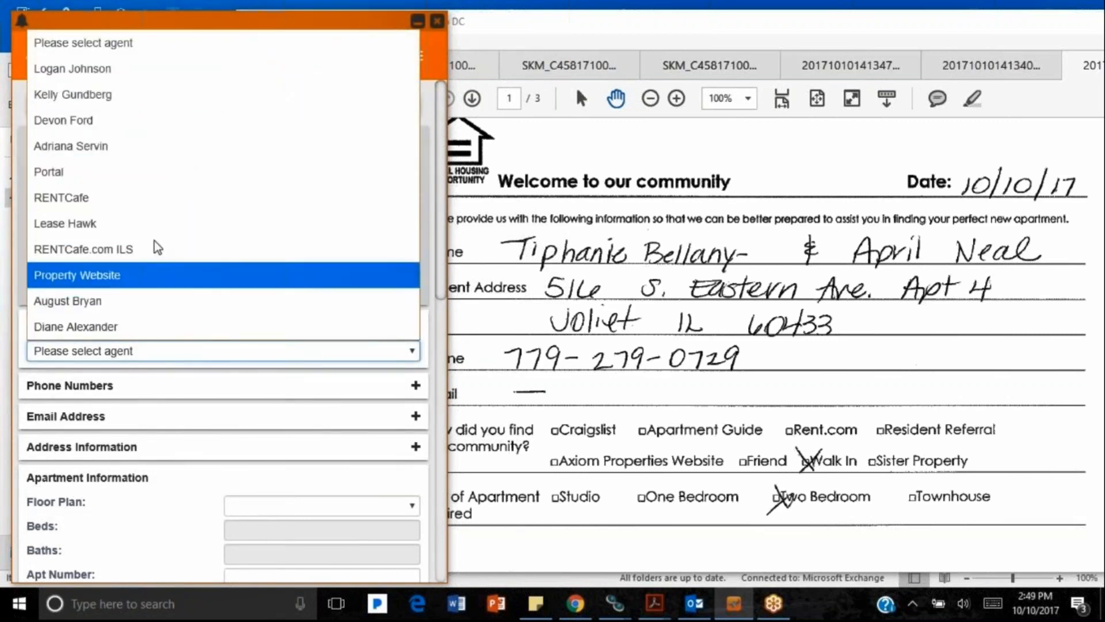
{"action": "left_click", "coordinate": [151, 151]}
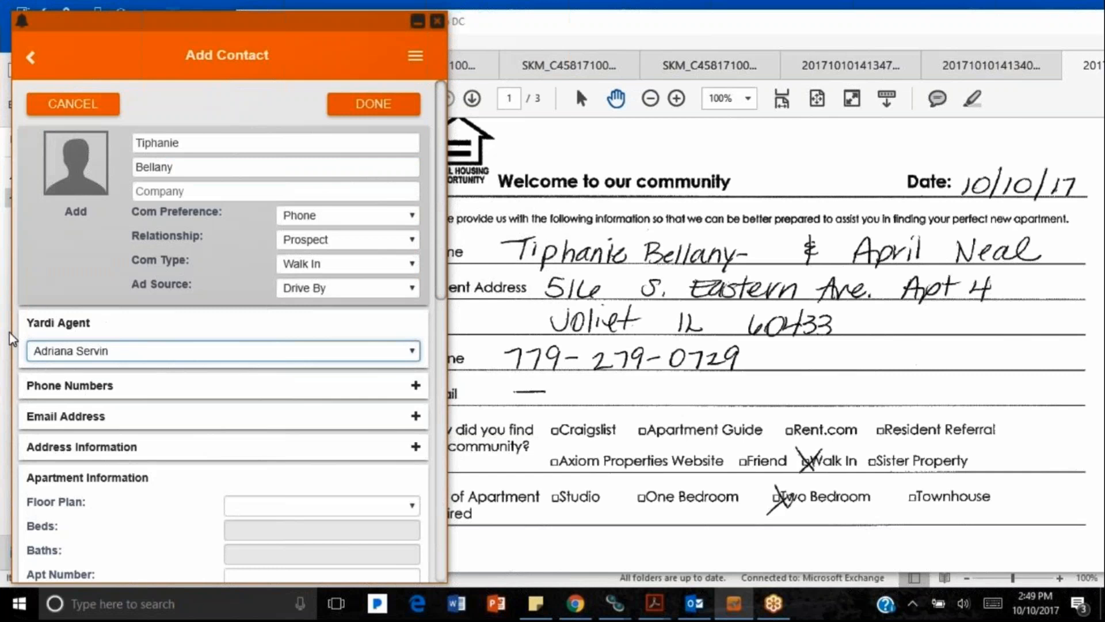
{"action": "left_click", "coordinate": [416, 385]}
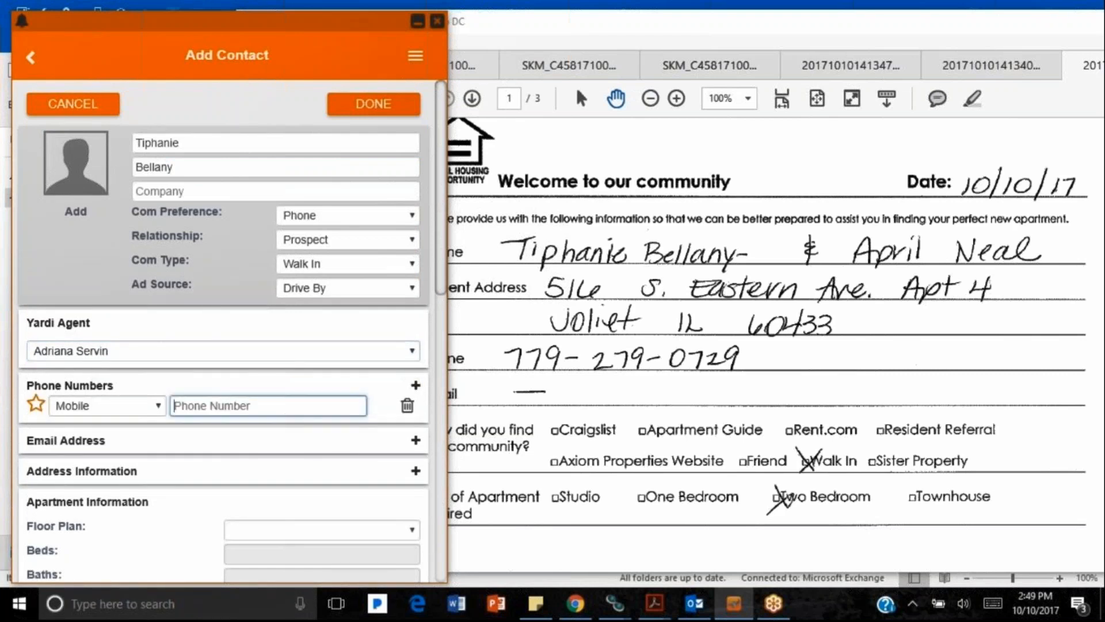
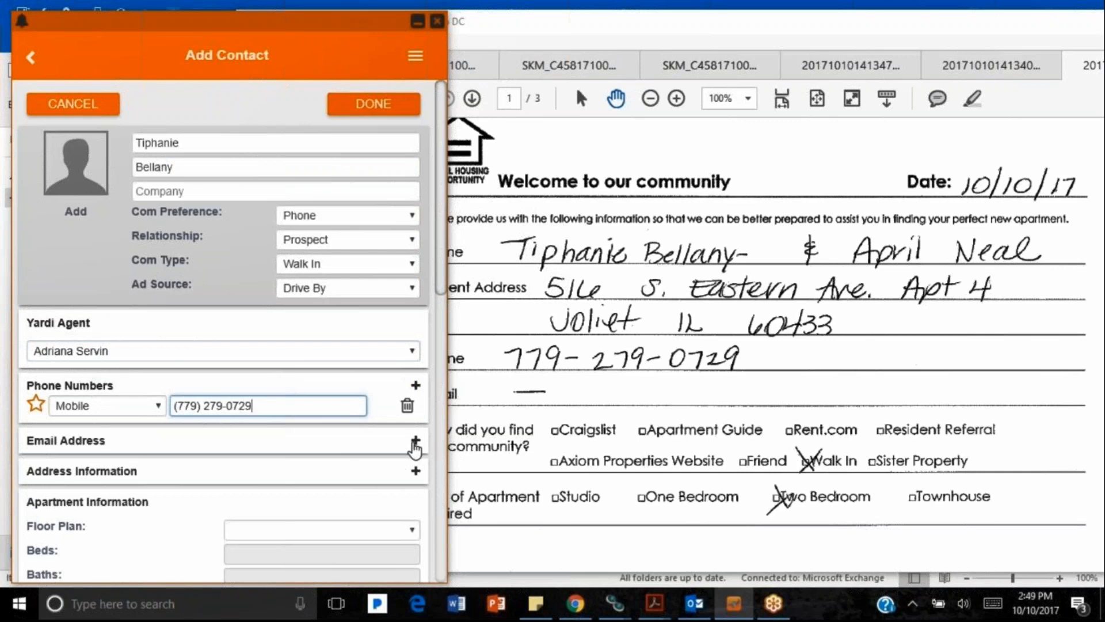
Step: Enter the guest's mobile number and the street lines of their home address
{"action": "left_click", "coordinate": [415, 472]}
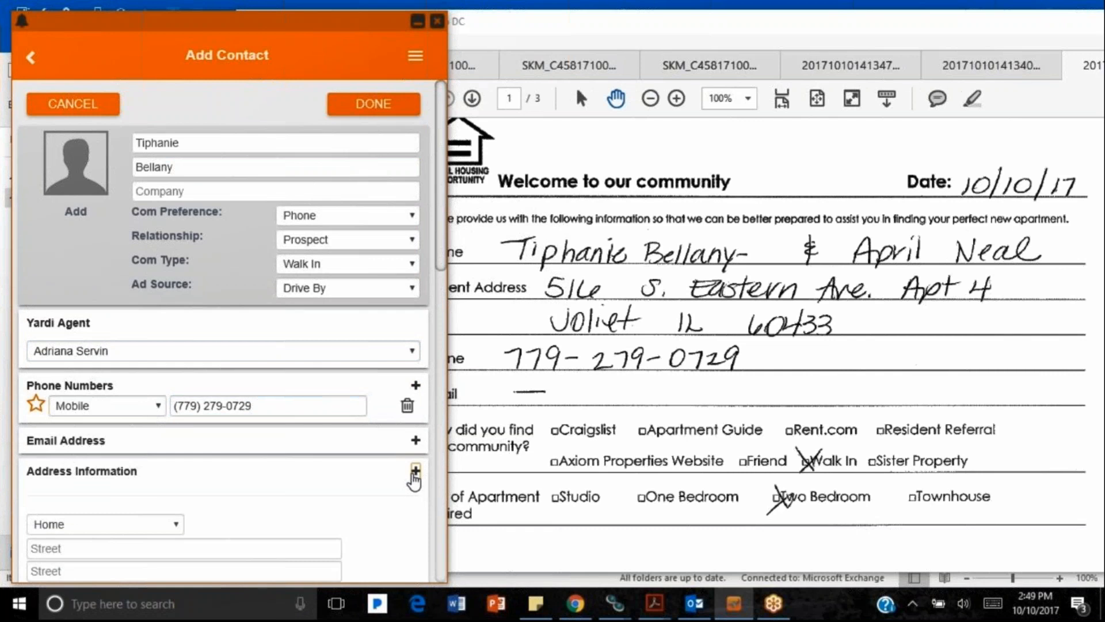
{"action": "scroll", "coordinate": [223, 520], "scroll_direction": "down", "scroll_amount": 2}
{"action": "left_click", "coordinate": [179, 387]}
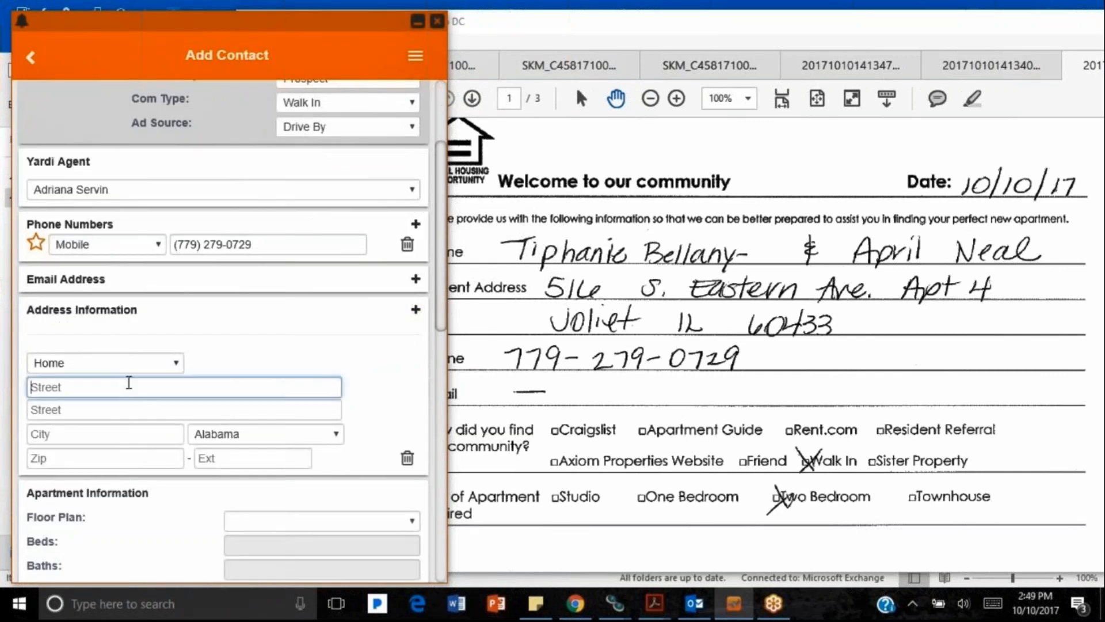
{"action": "left_click", "coordinate": [127, 410]}
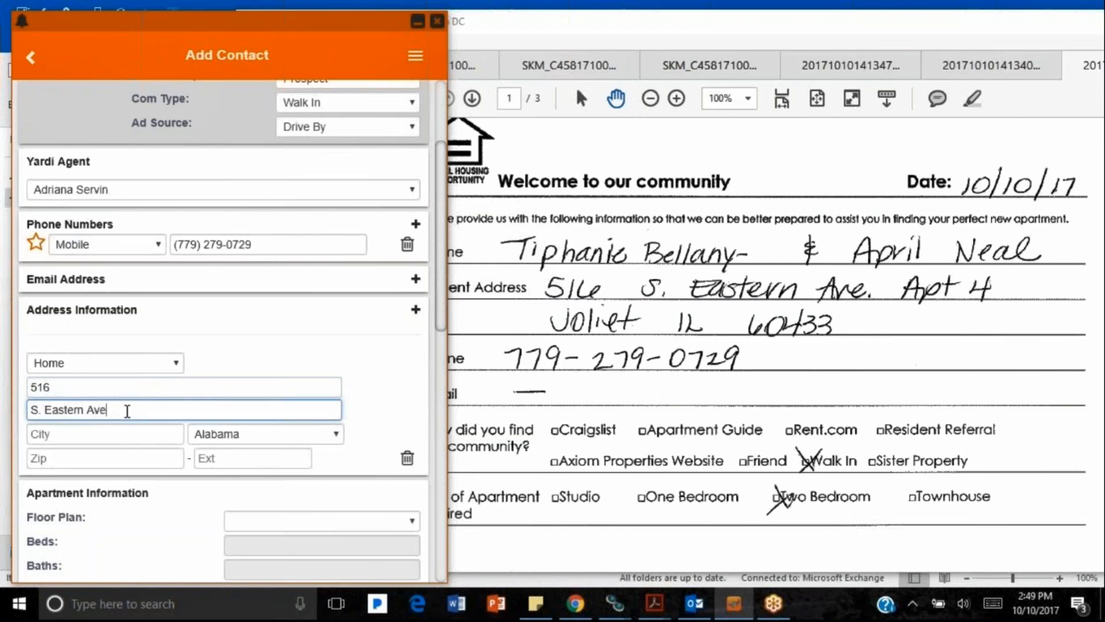
Step: Fill in the address's city, state (Illinois) and ZIP code
{"action": "left_click", "coordinate": [132, 434]}
{"action": "type", "text": "Joliet"}
{"action": "key", "text": "Tab"}
{"action": "key", "text": "i"}
{"action": "key", "text": "i"}
{"action": "key", "text": "Tab"}
{"action": "type", "text": "60433"}
{"action": "key", "text": "Tab"}
{"action": "scroll", "coordinate": [132, 434], "scroll_direction": "down", "scroll_amount": 2}
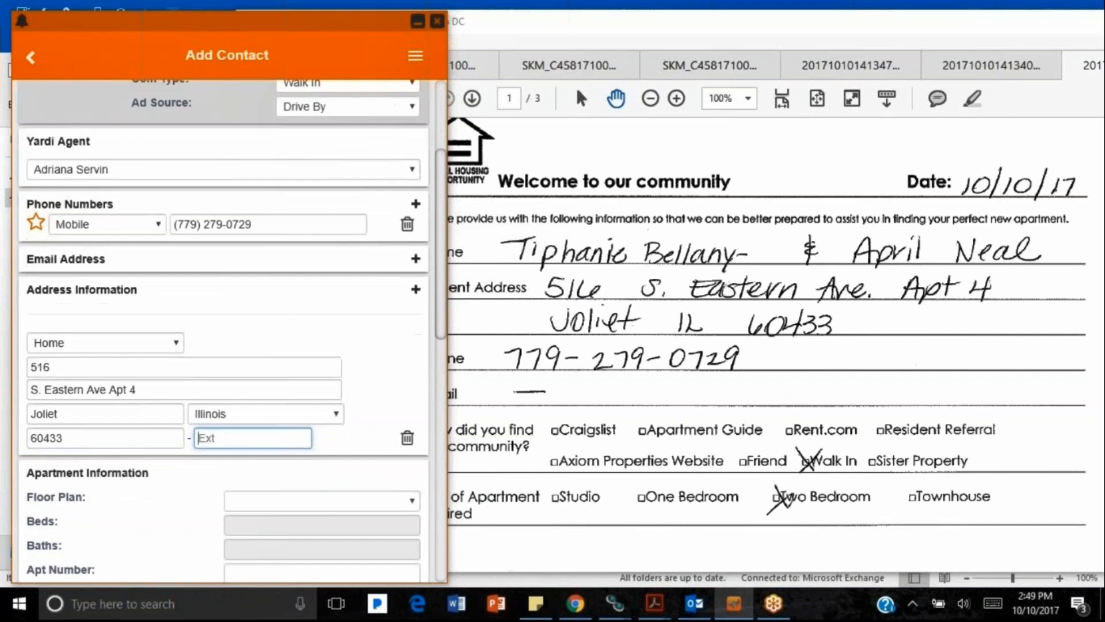
Step: Choose floor plan 2B Paper Birch and save the contact with DONE
{"action": "scroll", "coordinate": [180, 412], "scroll_direction": "down", "scroll_amount": 2}
{"action": "left_click", "coordinate": [311, 359]}
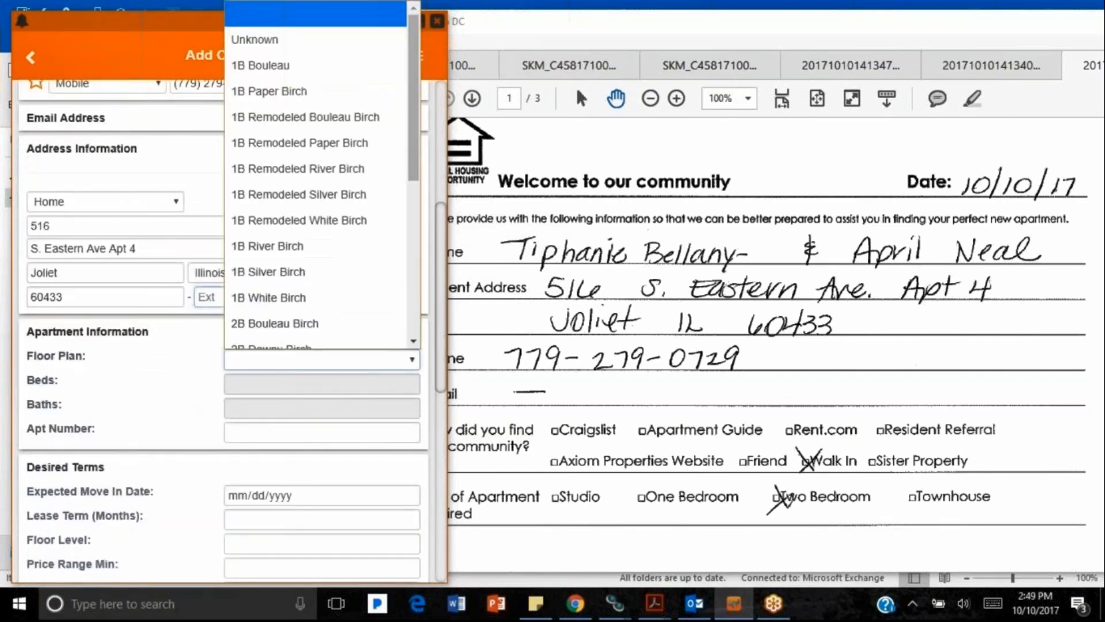
{"action": "left_click_drag", "start_coordinate": [420, 154], "coordinate": [420, 241]}
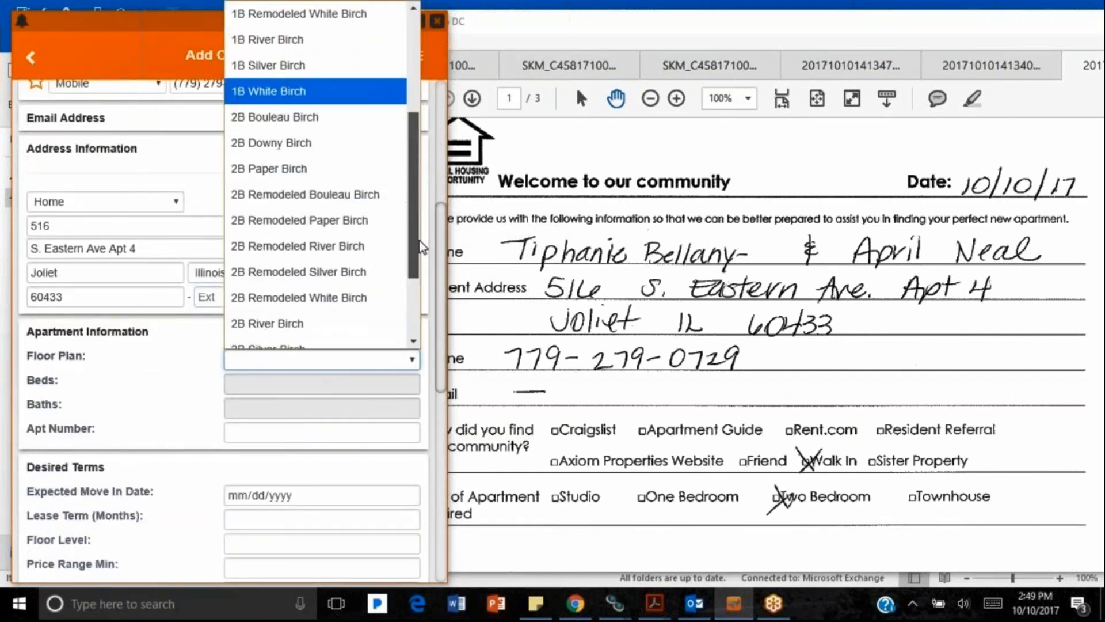
{"action": "left_click", "coordinate": [331, 170]}
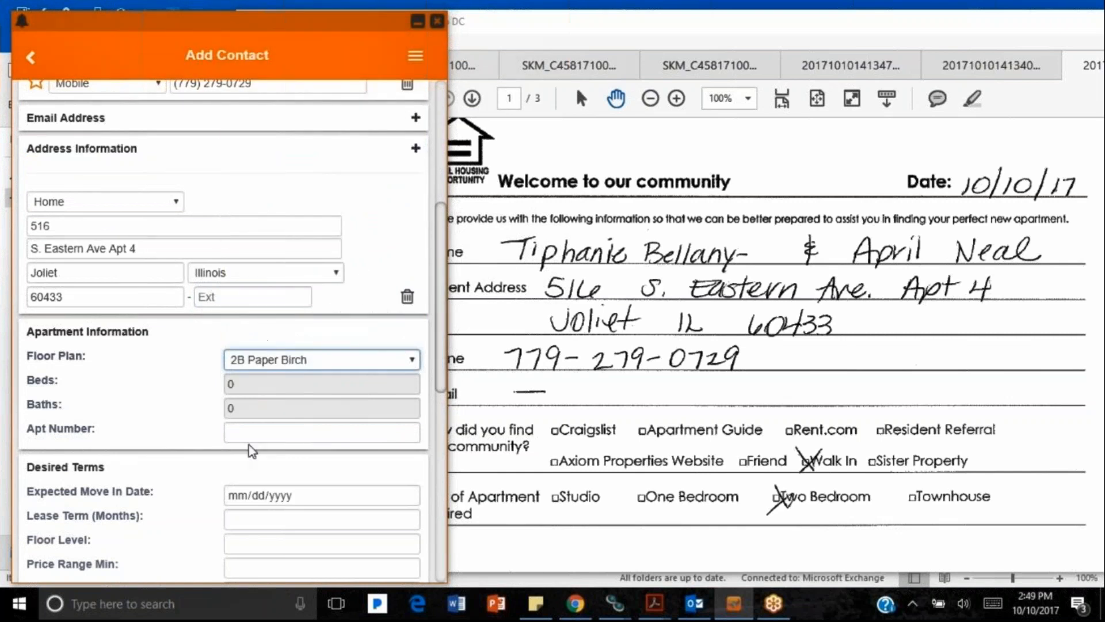
{"action": "scroll", "coordinate": [293, 481], "scroll_direction": "down", "scroll_amount": 1}
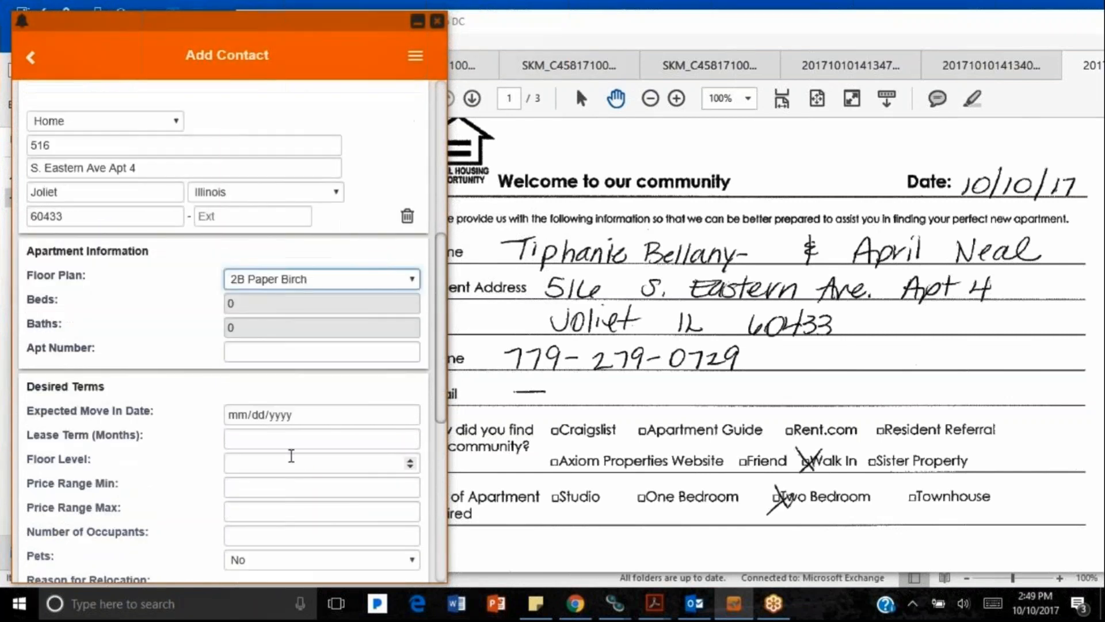
{"action": "scroll", "coordinate": [294, 455], "scroll_direction": "down", "scroll_amount": 3}
{"action": "scroll", "coordinate": [294, 448], "scroll_direction": "down", "scroll_amount": 3}
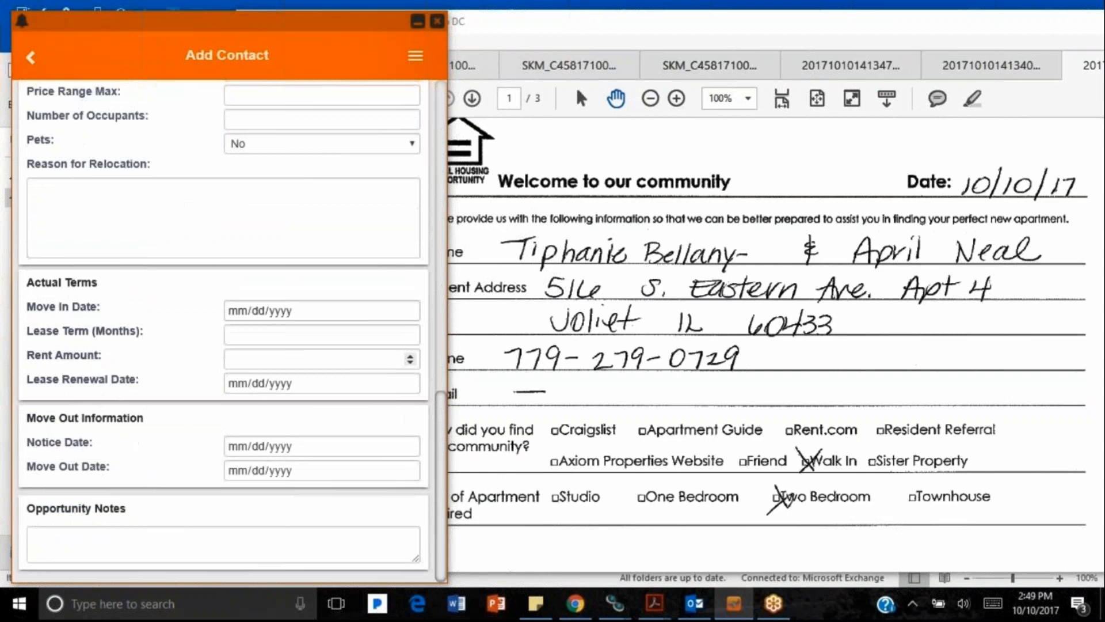
{"action": "scroll", "coordinate": [265, 469], "scroll_direction": "up", "scroll_amount": 3}
{"action": "scroll", "coordinate": [265, 464], "scroll_direction": "up", "scroll_amount": 6}
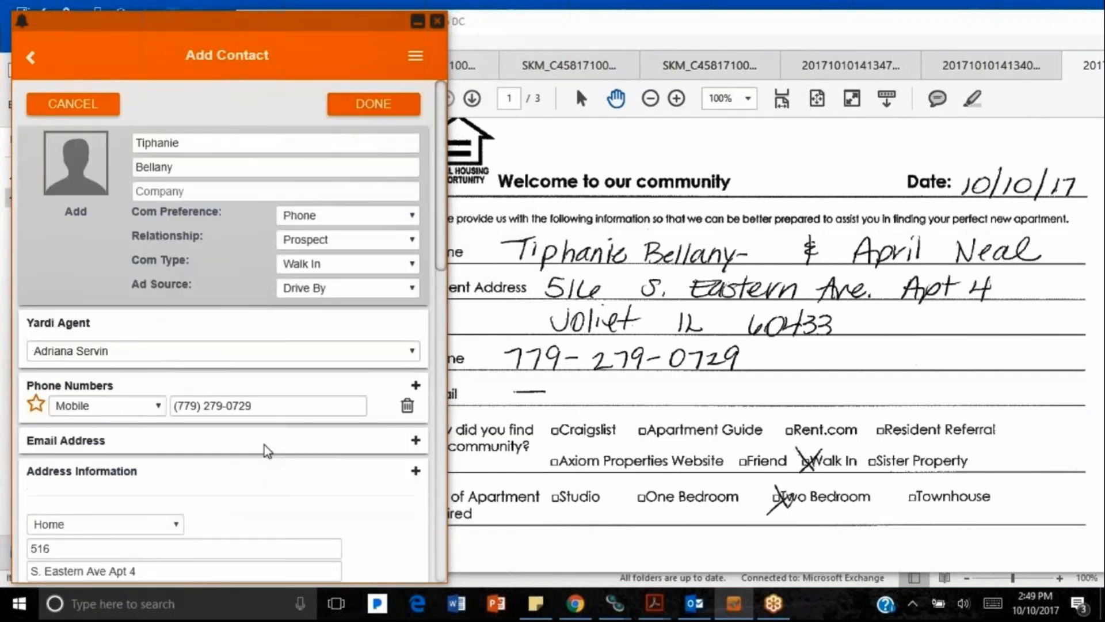
{"action": "left_click", "coordinate": [354, 104]}
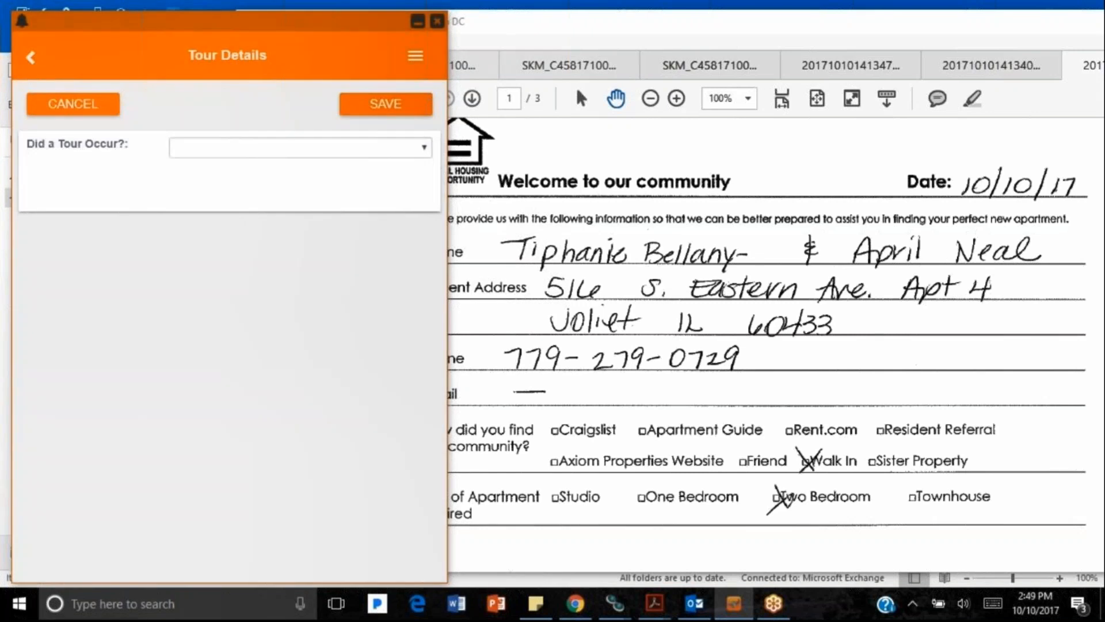
Step: Record that a tour occurred for floor plan 2B Paper Birch, unit 58005, and save
{"action": "left_click", "coordinate": [378, 151]}
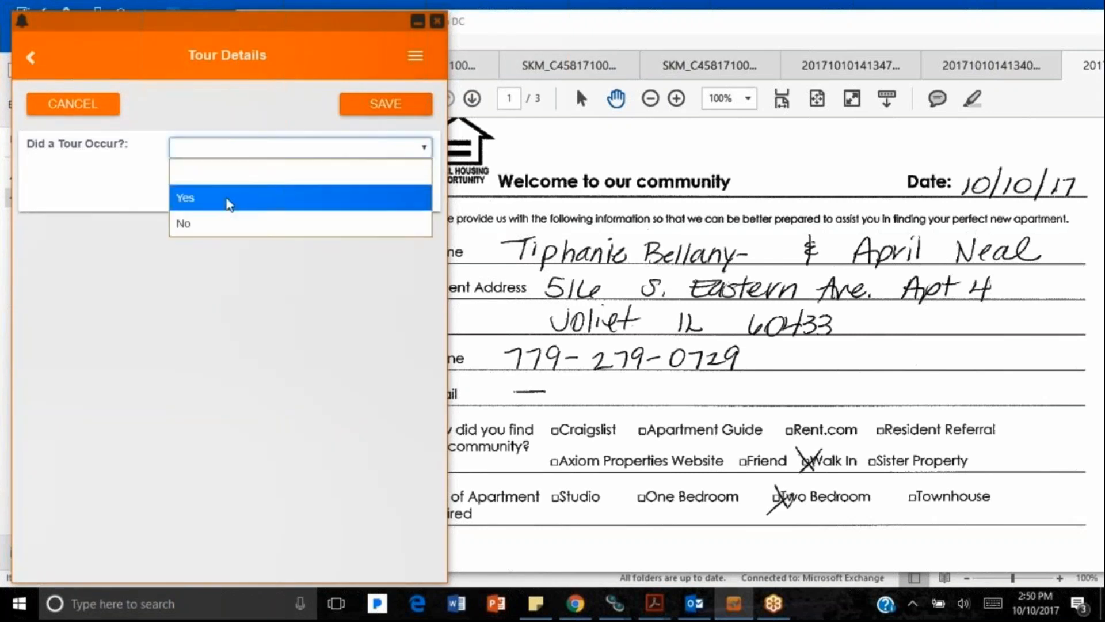
{"action": "left_click", "coordinate": [212, 203]}
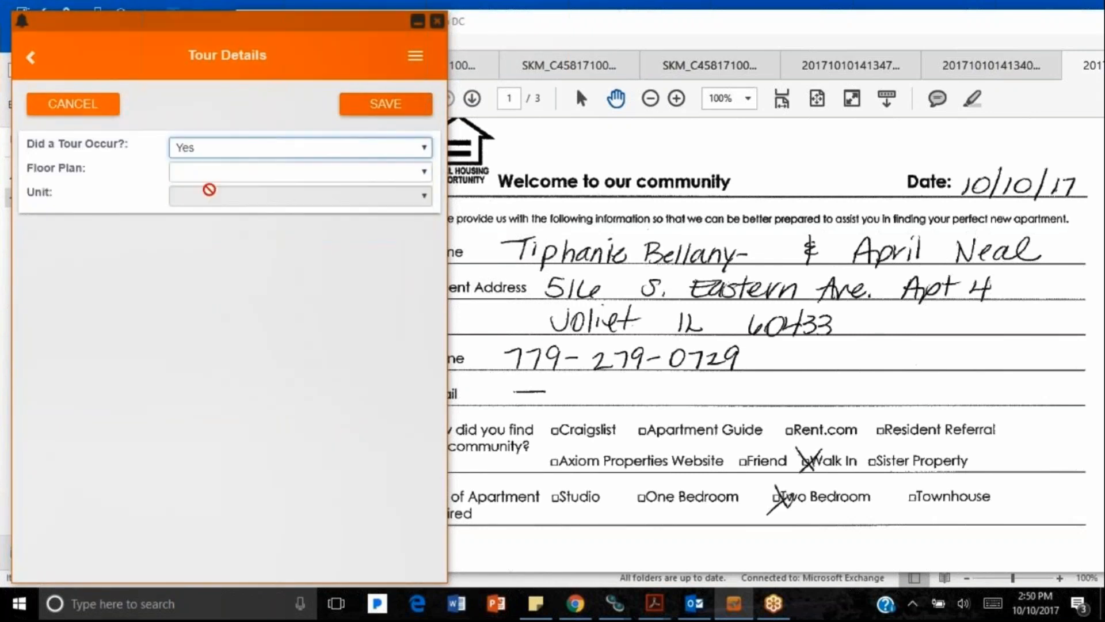
{"action": "left_click", "coordinate": [209, 172]}
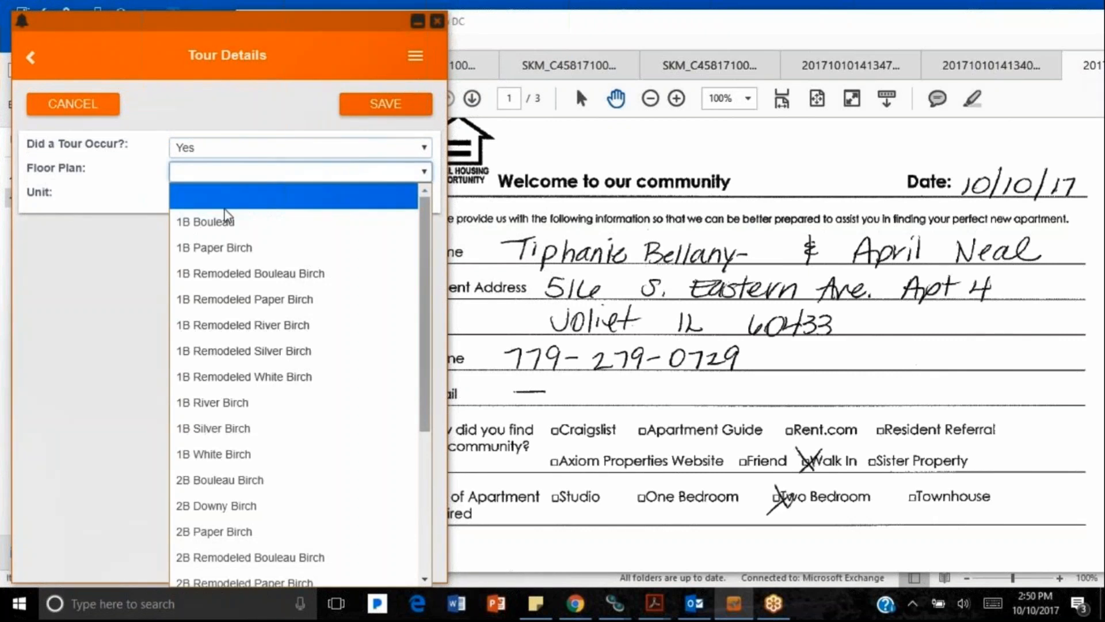
{"action": "left_click", "coordinate": [257, 528]}
{"action": "left_click", "coordinate": [263, 197]}
{"action": "left_click", "coordinate": [262, 253]}
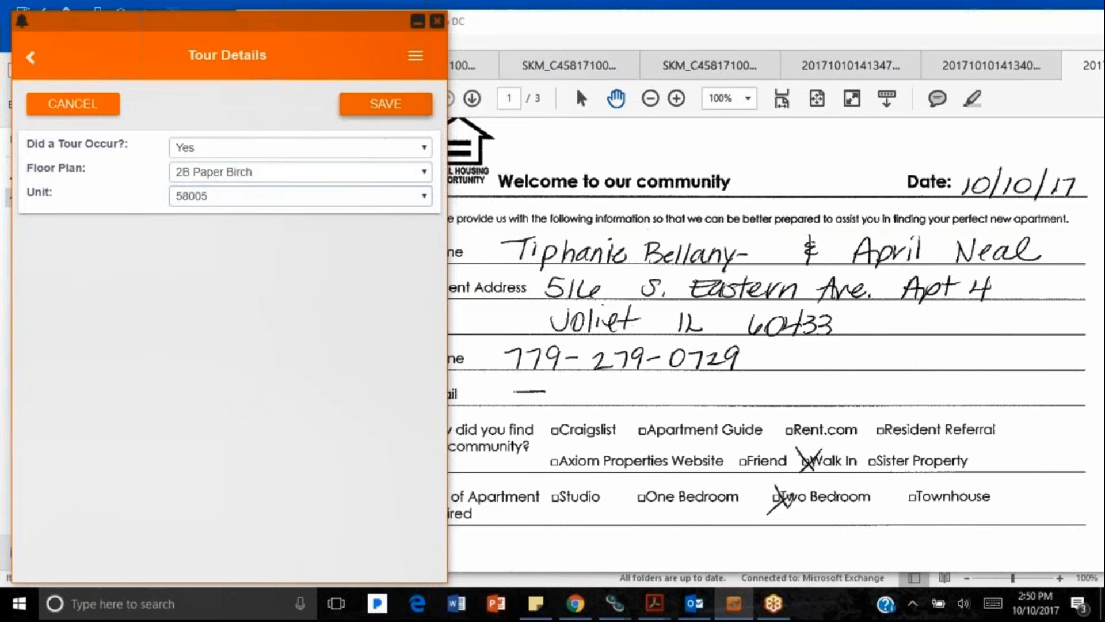
{"action": "left_click", "coordinate": [382, 99]}
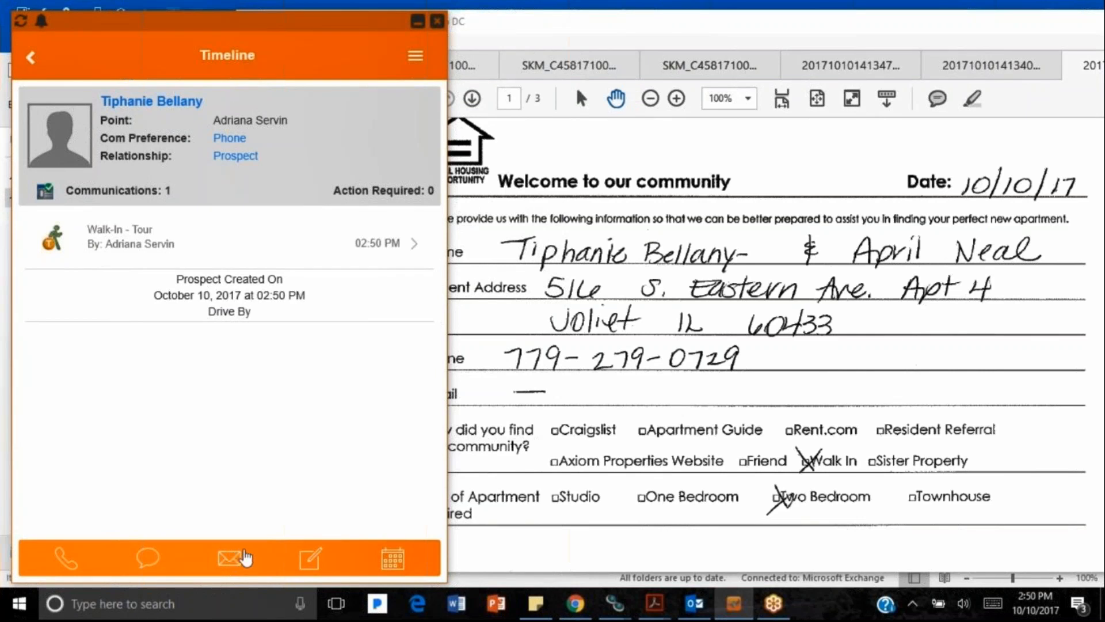
Step: Open the prospect's Schedule and start a new appointment
{"action": "left_click", "coordinate": [392, 559]}
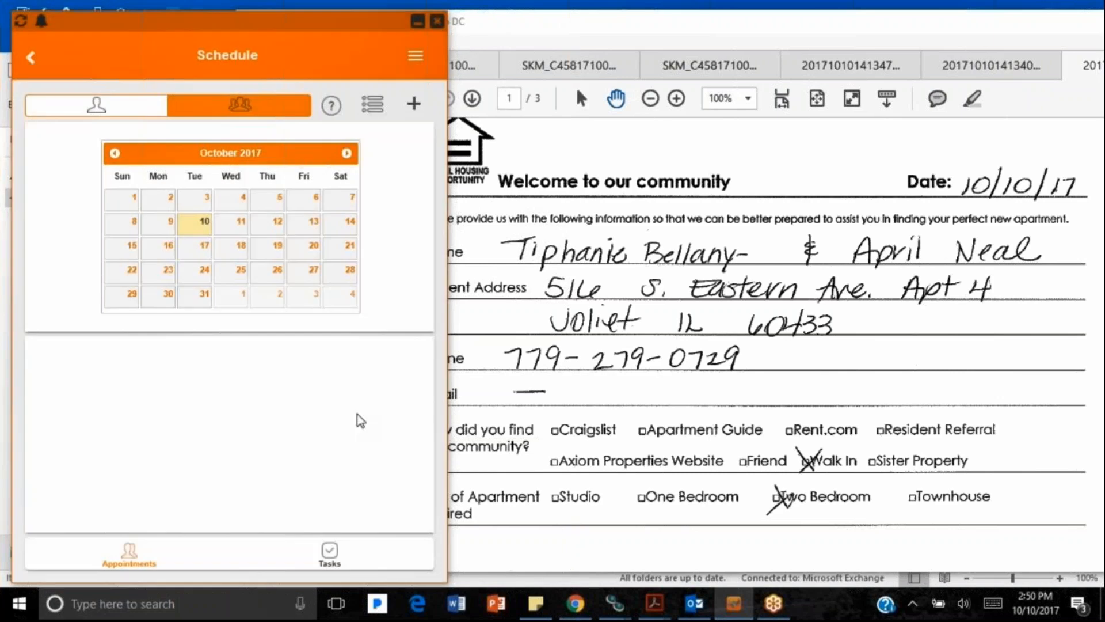
{"action": "left_click", "coordinate": [414, 105]}
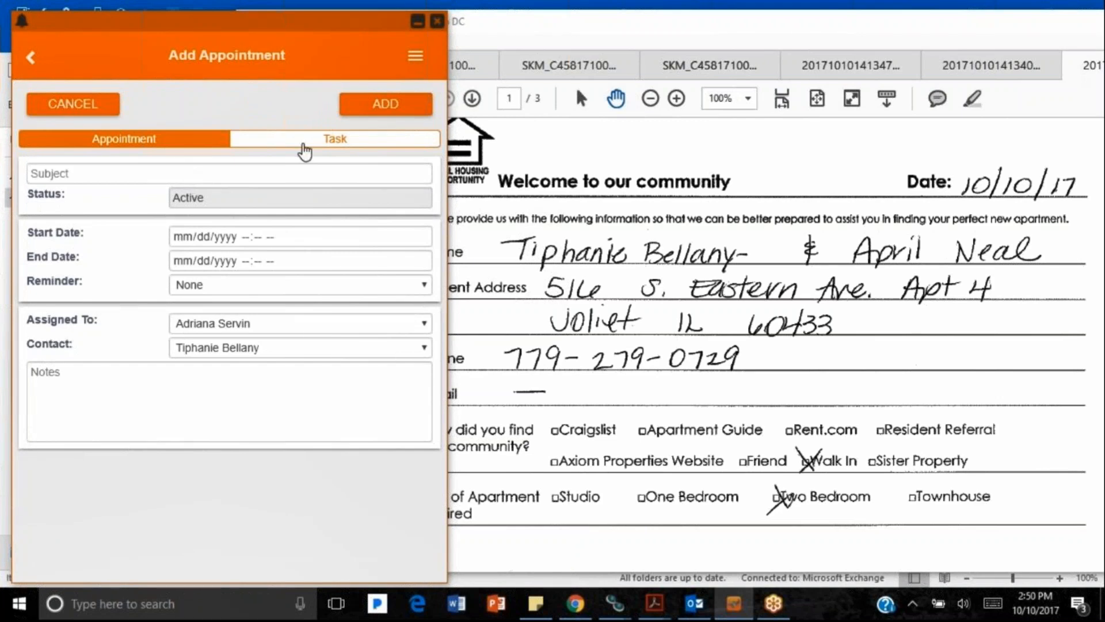
Step: Switch to Add Task and enter a 'Follow Up with' subject naming both prospects
{"action": "left_click", "coordinate": [304, 143]}
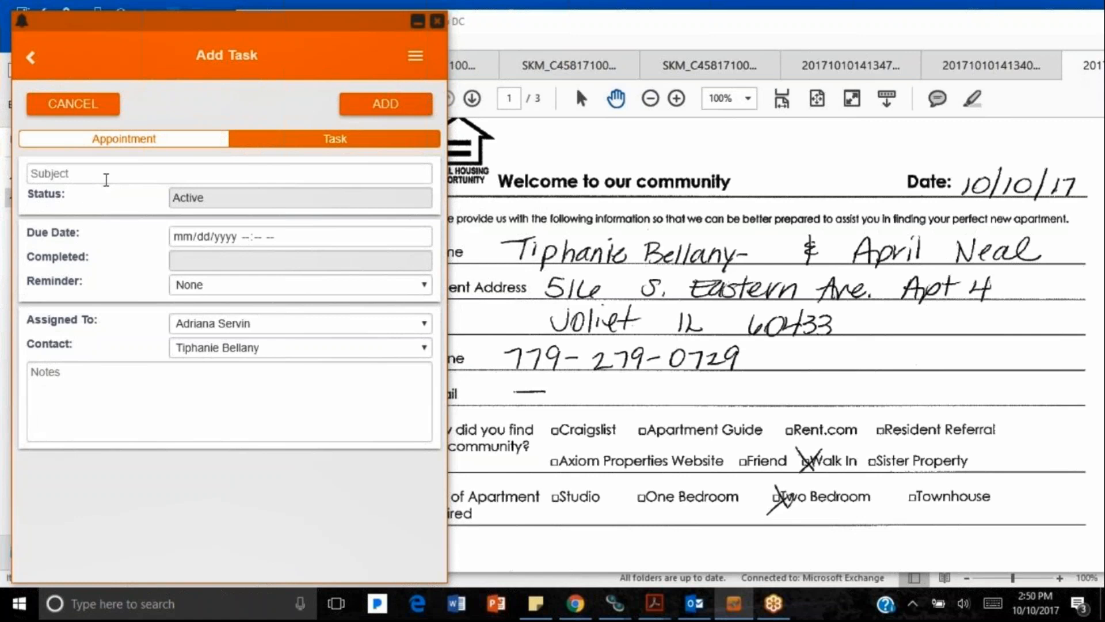
{"action": "left_click", "coordinate": [274, 172]}
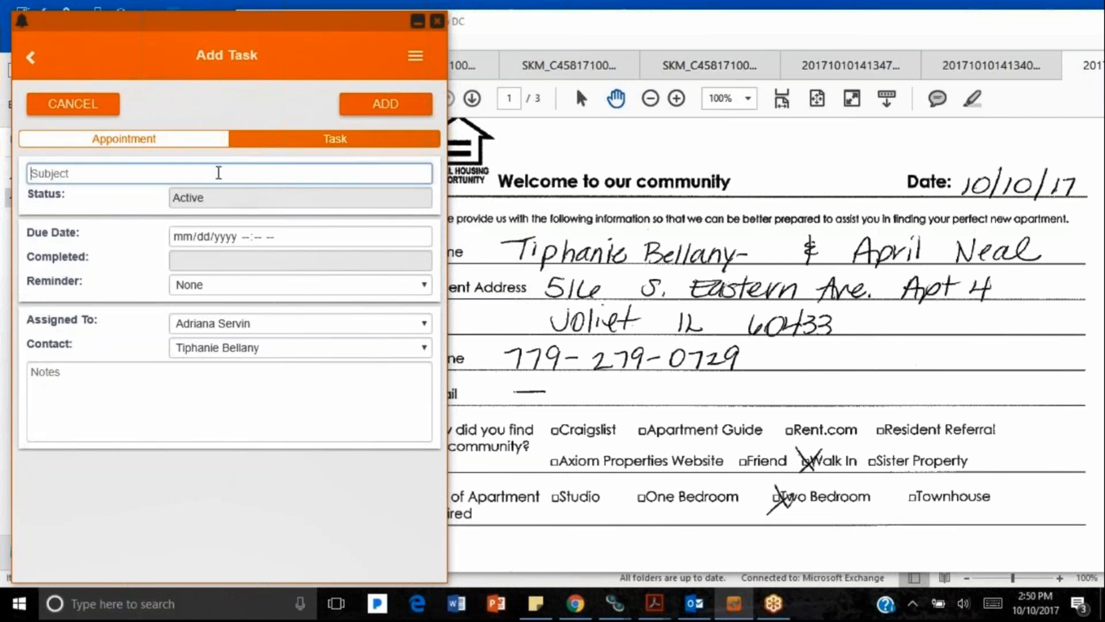
{"action": "type", "text": "Follow Up with T"}
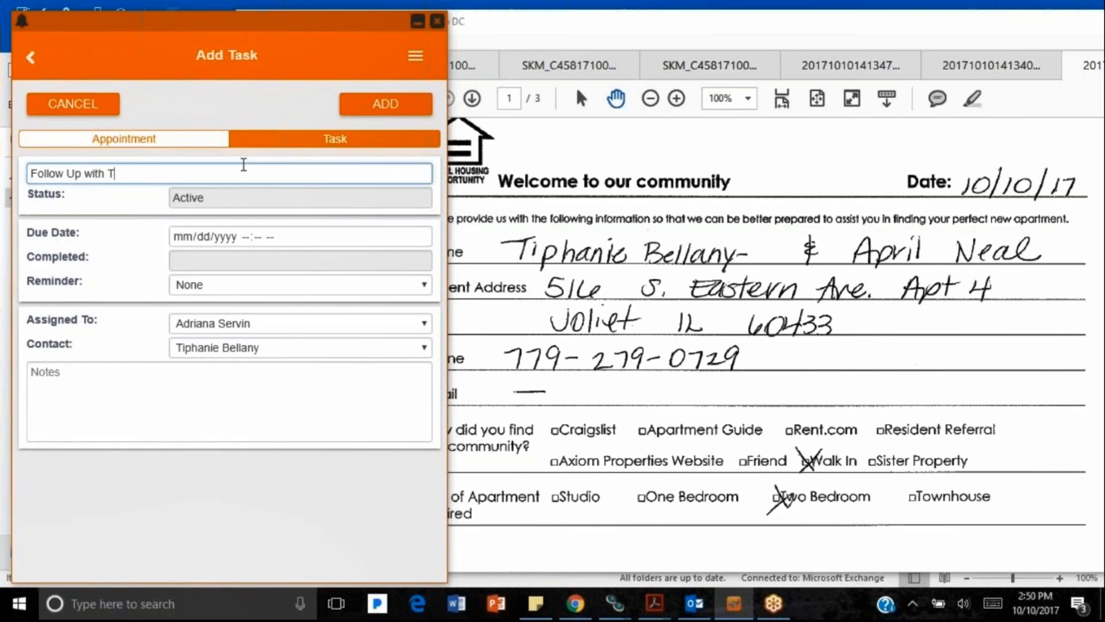
{"action": "type", "text": "iphanie & April"}
Step: Set the task due 10/11/2017 at 10:00 AM with a 15 Minutes Before reminder
{"action": "left_click", "coordinate": [421, 237]}
{"action": "left_click", "coordinate": [274, 344]}
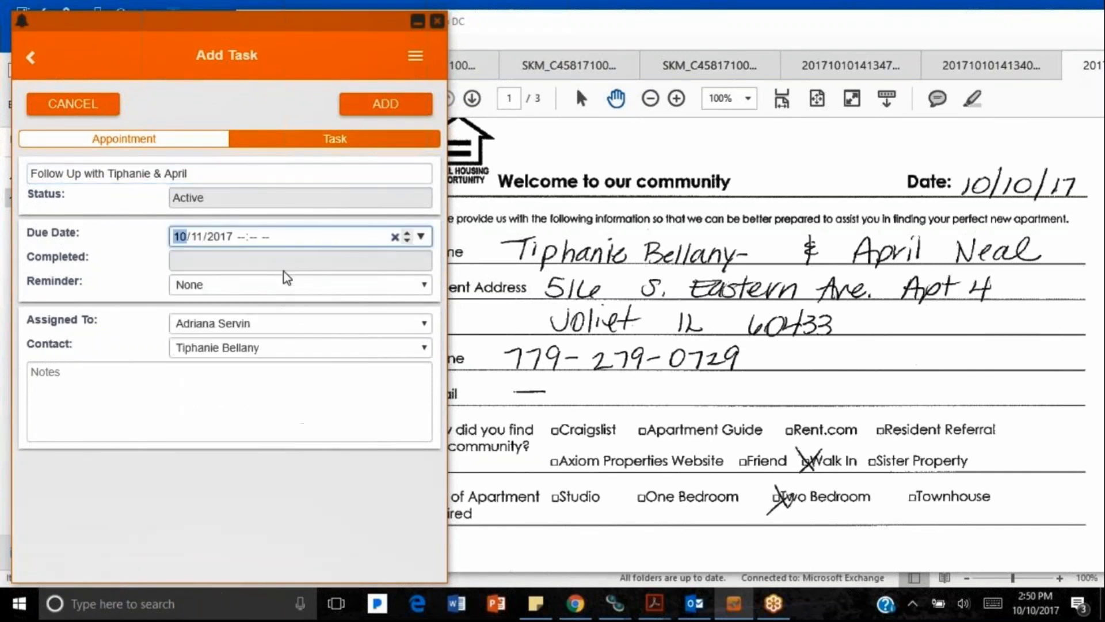
{"action": "left_click", "coordinate": [280, 286]}
{"action": "left_click", "coordinate": [280, 361]}
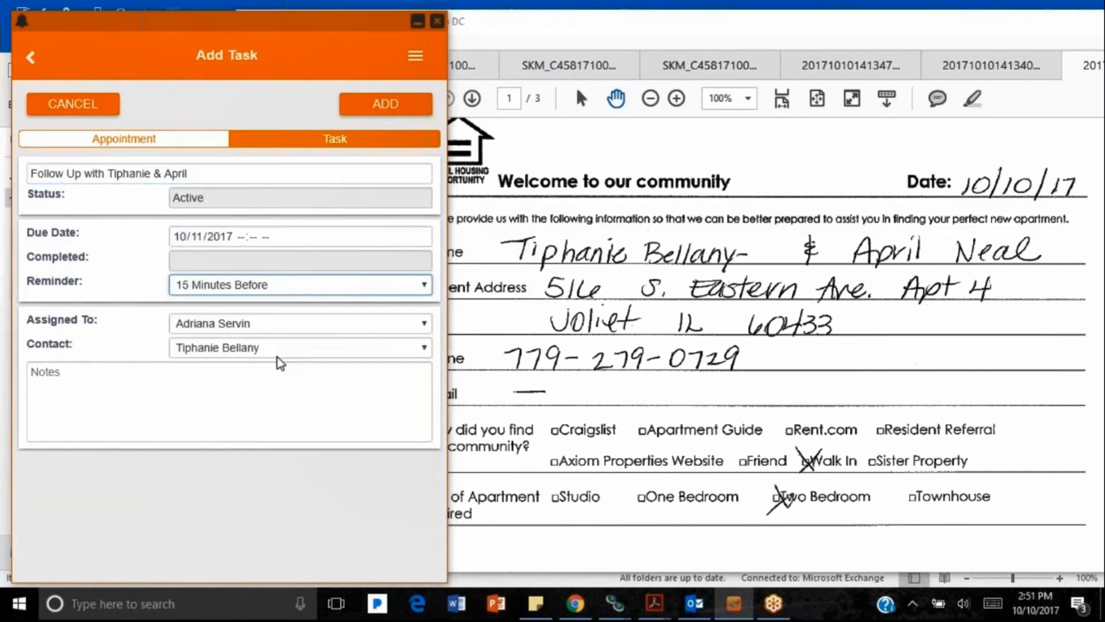
{"action": "left_click", "coordinate": [244, 238]}
{"action": "type", "text": "1000"}
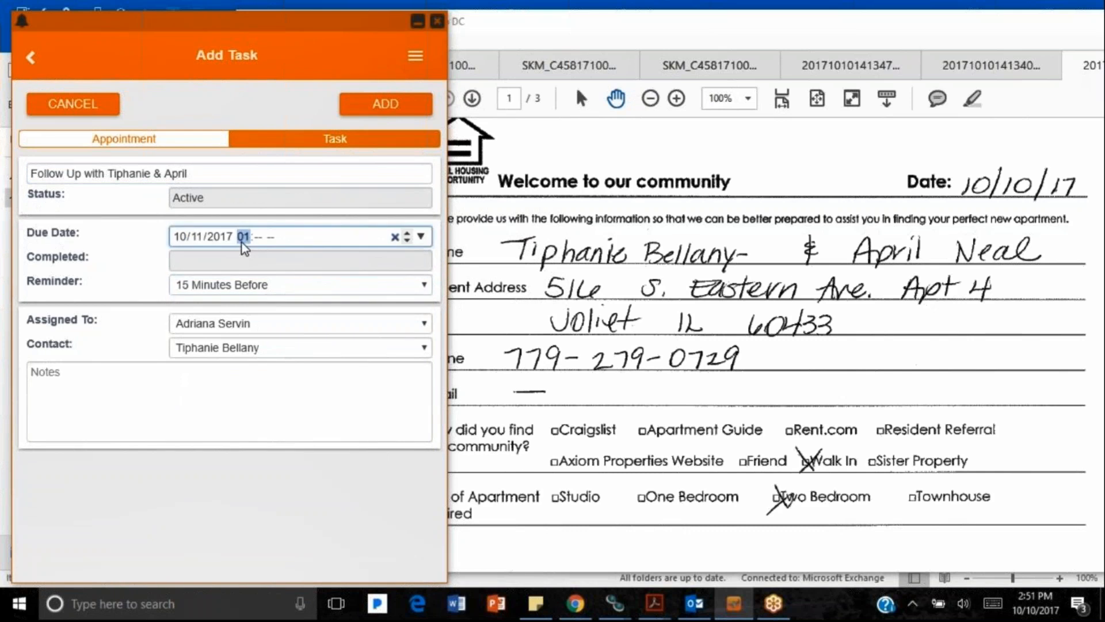
{"action": "key", "text": "Tab"}
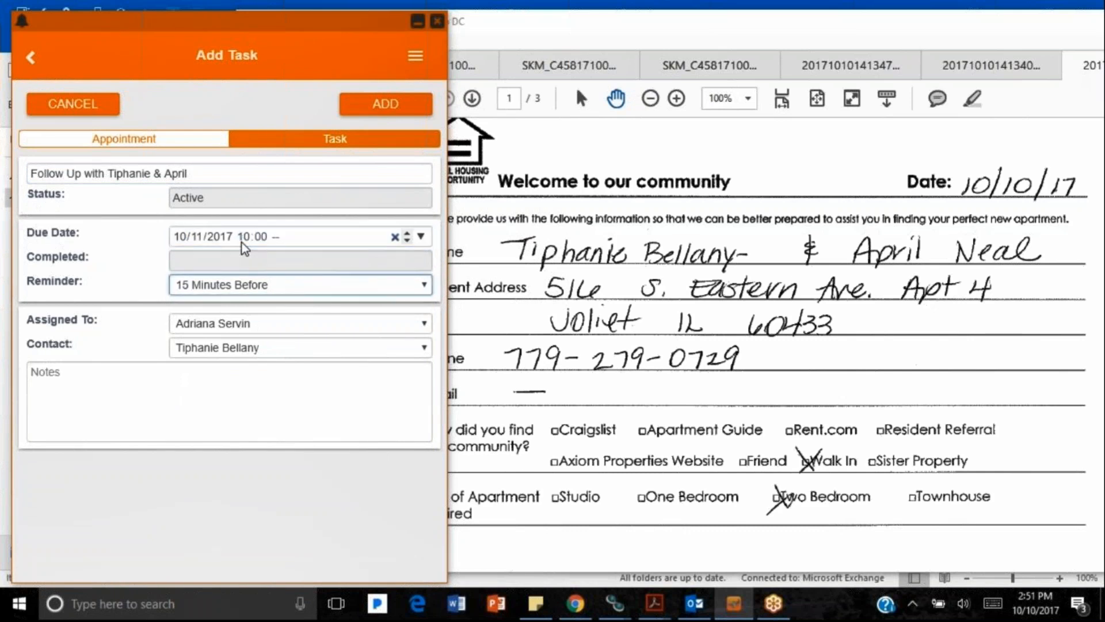
{"action": "key", "text": "shift+Tab"}
{"action": "key", "text": "a"}
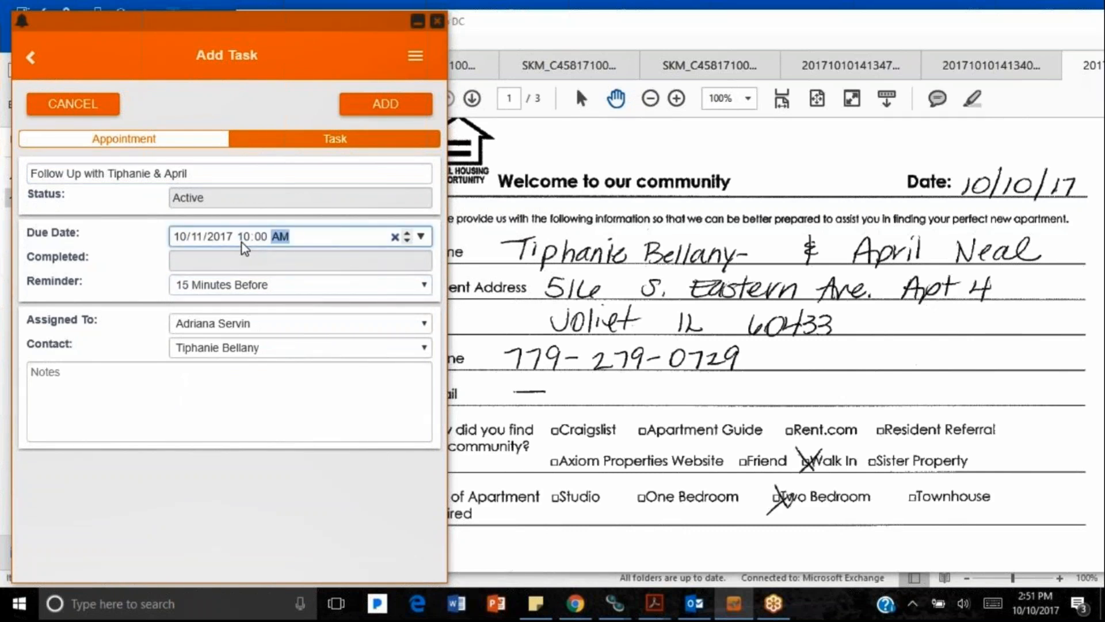
Step: Add a follow-up note for both prospects, save the task, and return Home
{"action": "left_click", "coordinate": [222, 426]}
{"action": "type", "text": "Follow UP"}
{"action": "key", "text": "BackSpace"}
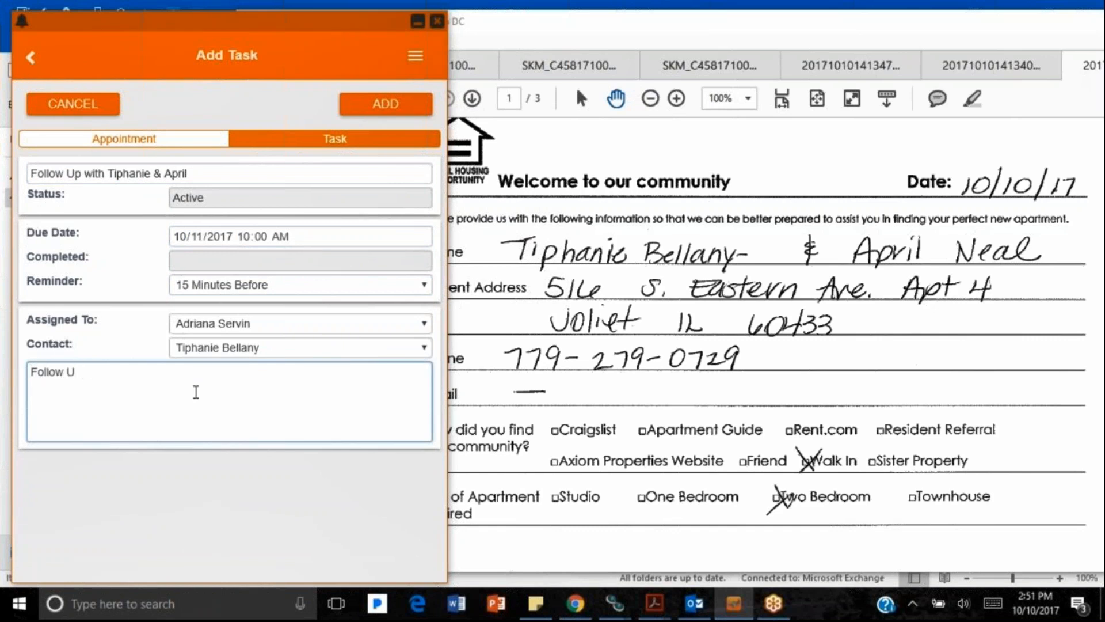
{"action": "type", "text": "p with Tiphanie & "}
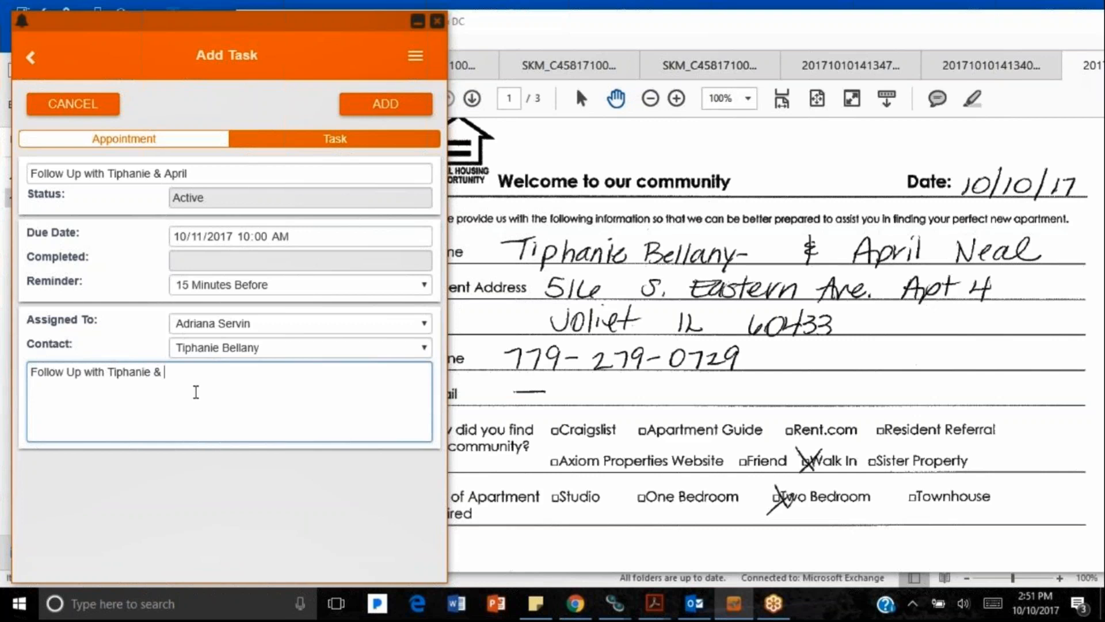
{"action": "type", "text": "April KG"}
{"action": "left_click", "coordinate": [374, 107]}
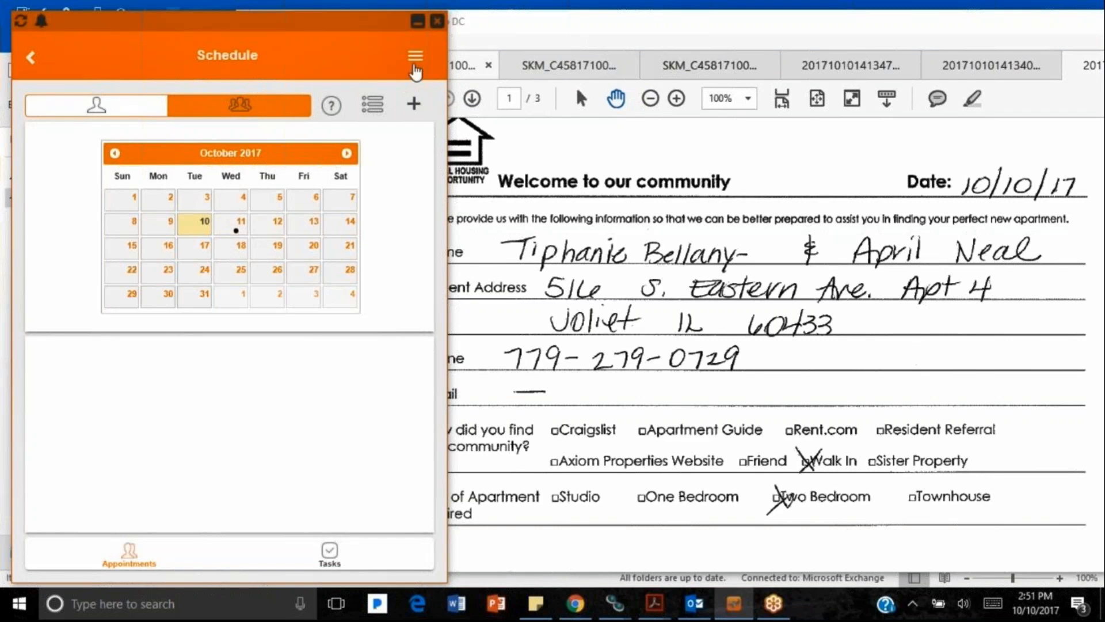
{"action": "left_click", "coordinate": [414, 61]}
{"action": "left_click", "coordinate": [348, 58]}
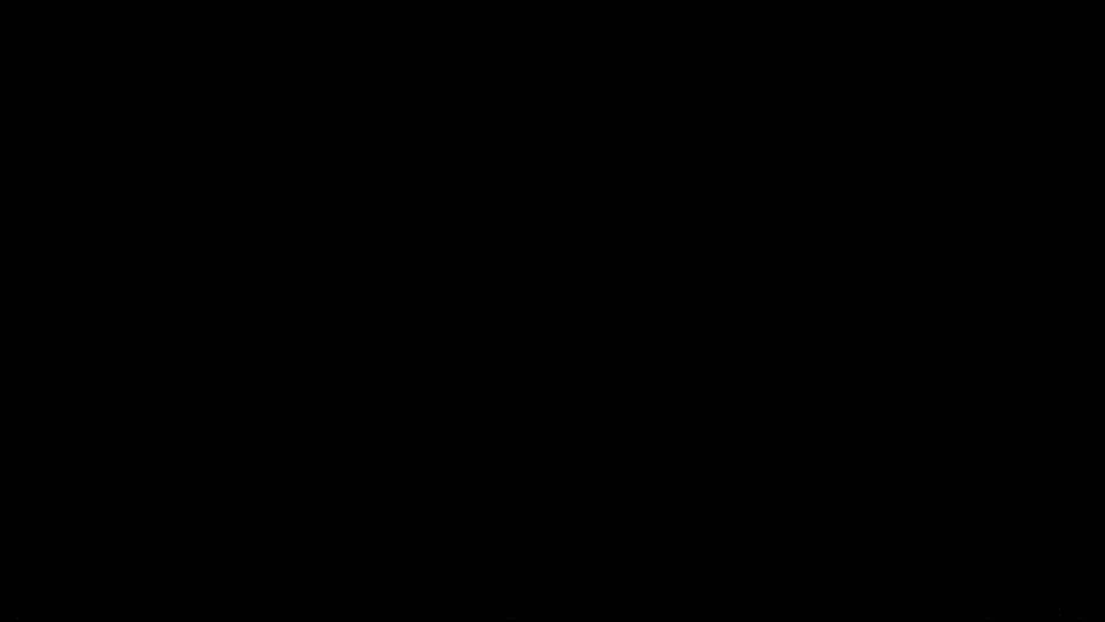
Step: Advance the slideshow and play the video showing the Westmore Apartments home screen
{"action": "key", "text": "Right"}
{"action": "left_click", "coordinate": [193, 600]}
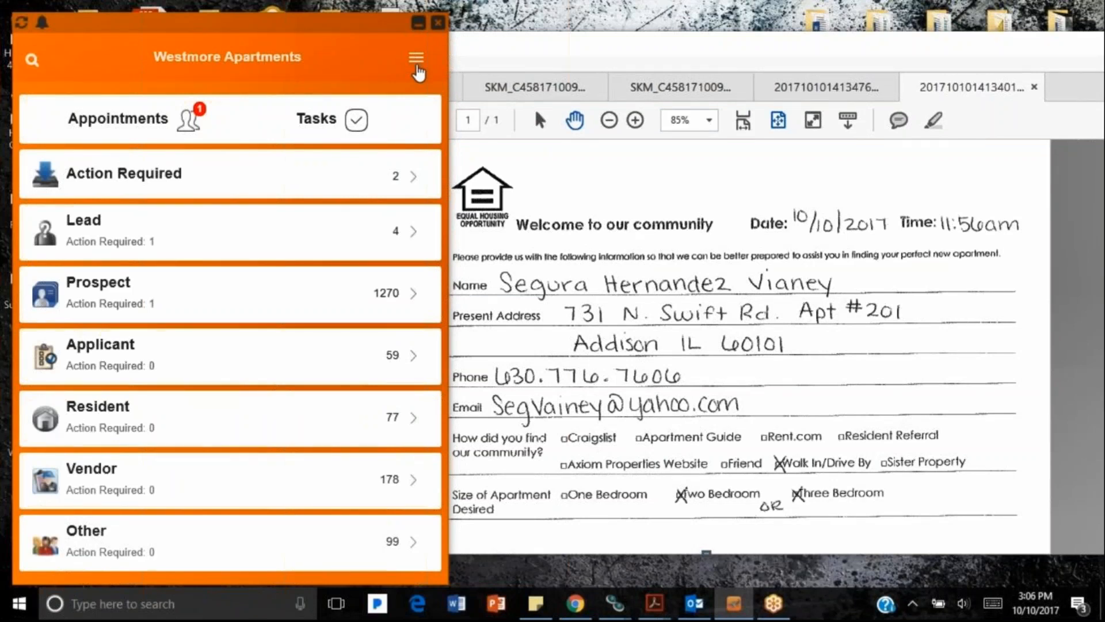
Step: Start a new contact and enter the guest's first and last name
{"action": "left_click", "coordinate": [417, 65]}
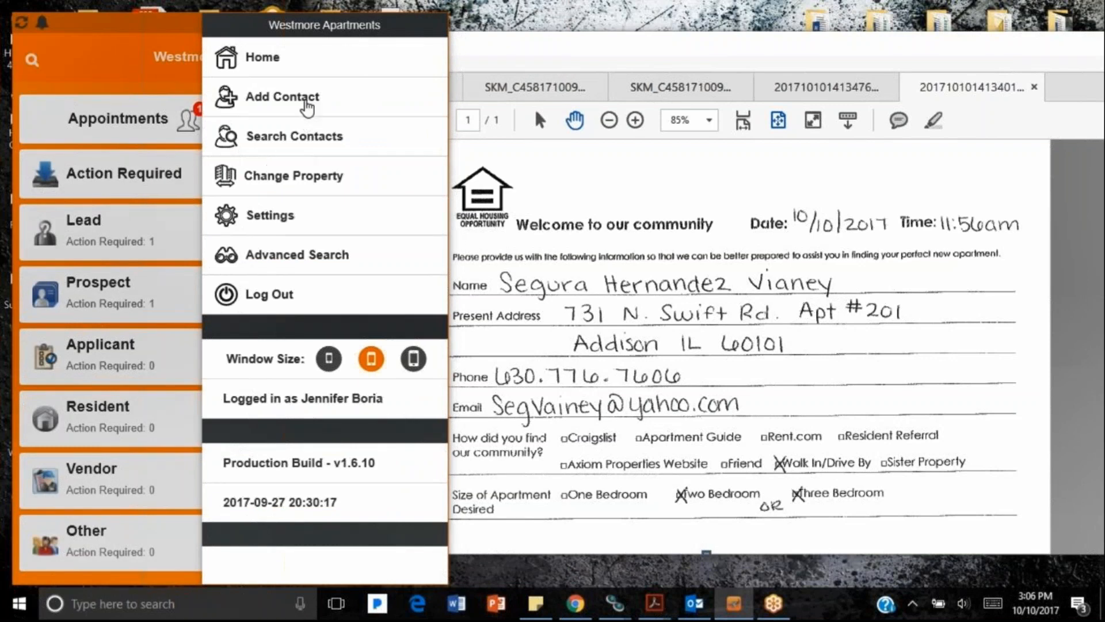
{"action": "left_click", "coordinate": [304, 118]}
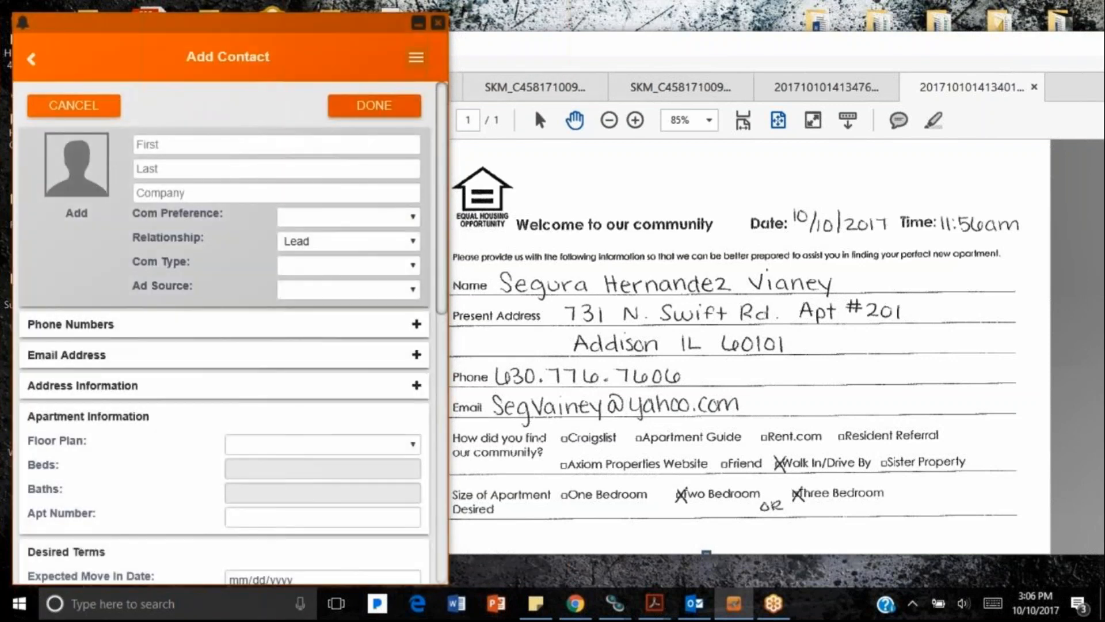
{"action": "left_click", "coordinate": [212, 142]}
{"action": "key", "text": "Tab"}
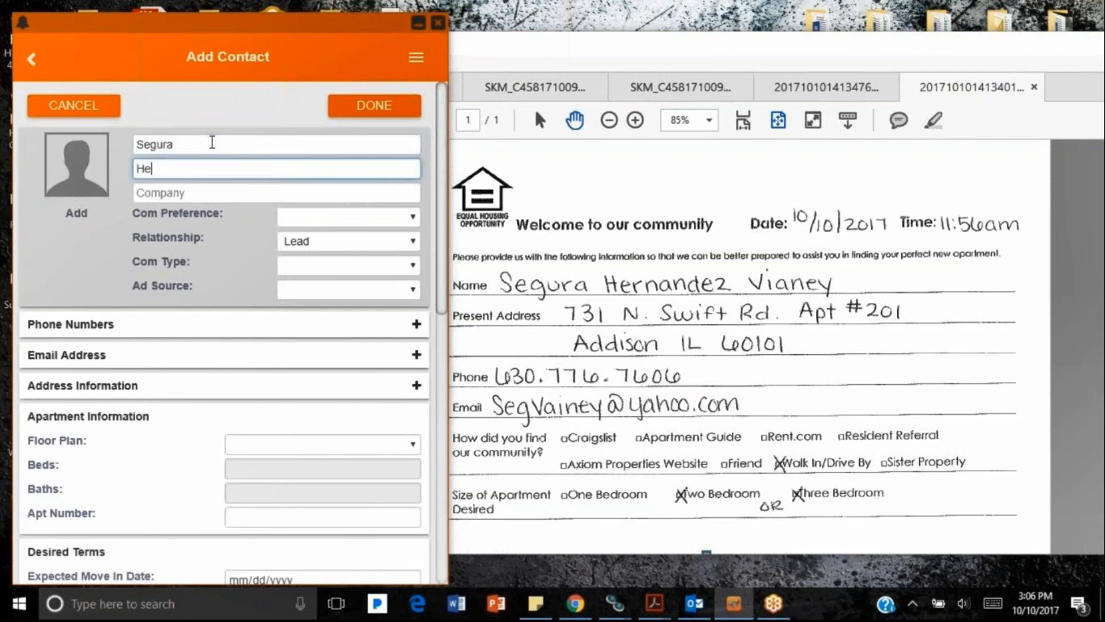
{"action": "key", "text": "Tab"}
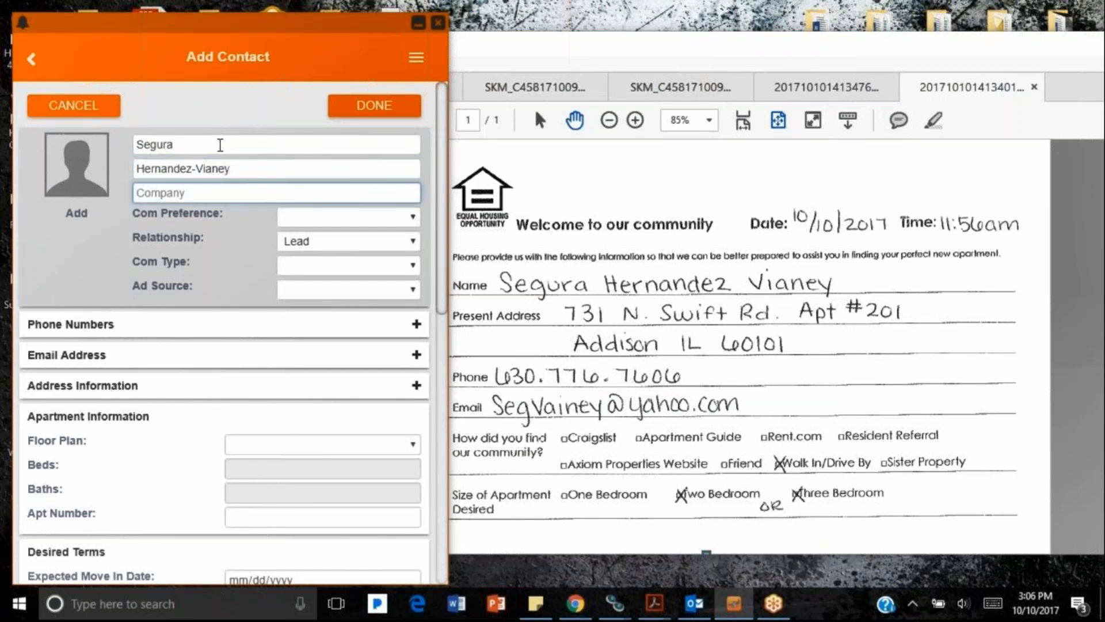
Step: Set Phone preference, Prospect relationship, Phone Call type, Drive By source, and assign an agent
{"action": "left_click", "coordinate": [400, 217]}
{"action": "left_click", "coordinate": [365, 294]}
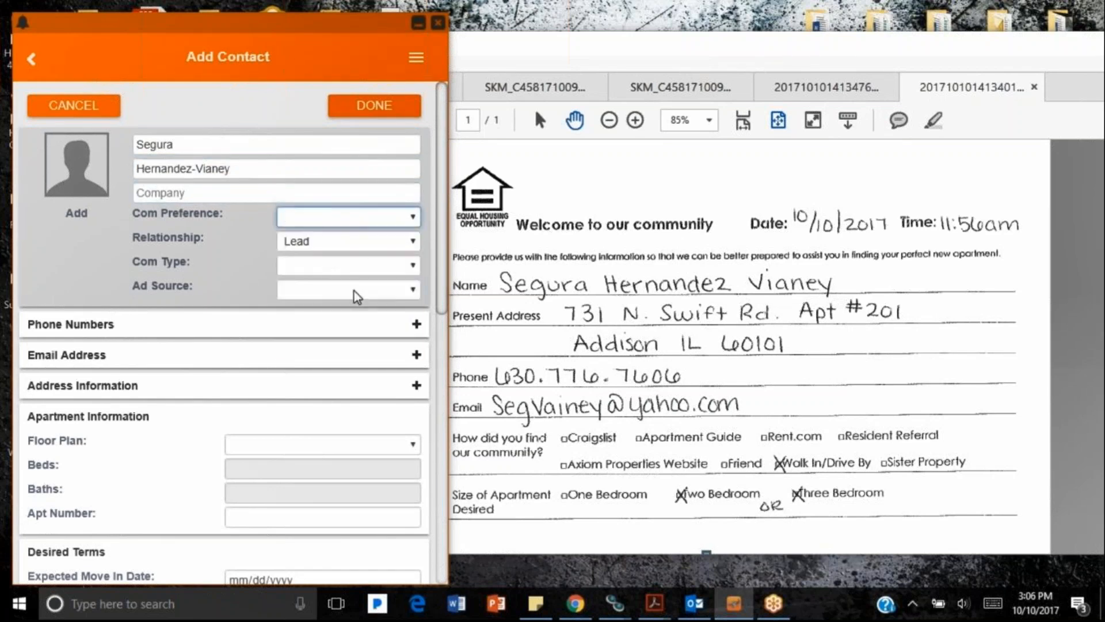
{"action": "left_click", "coordinate": [328, 241]}
{"action": "left_click", "coordinate": [326, 293]}
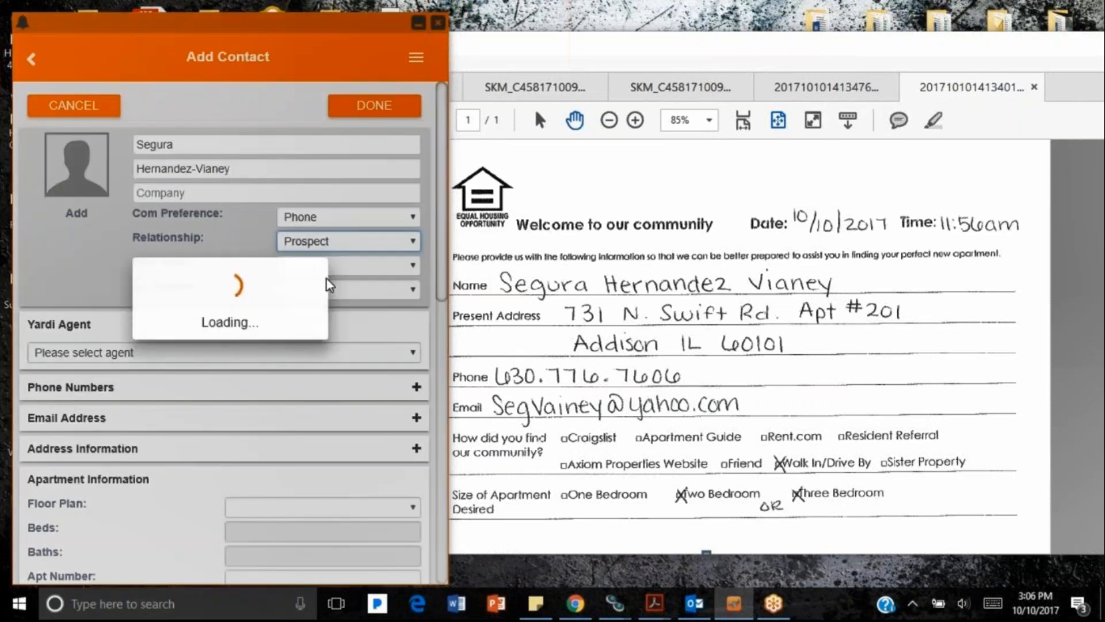
{"action": "left_click", "coordinate": [344, 267]}
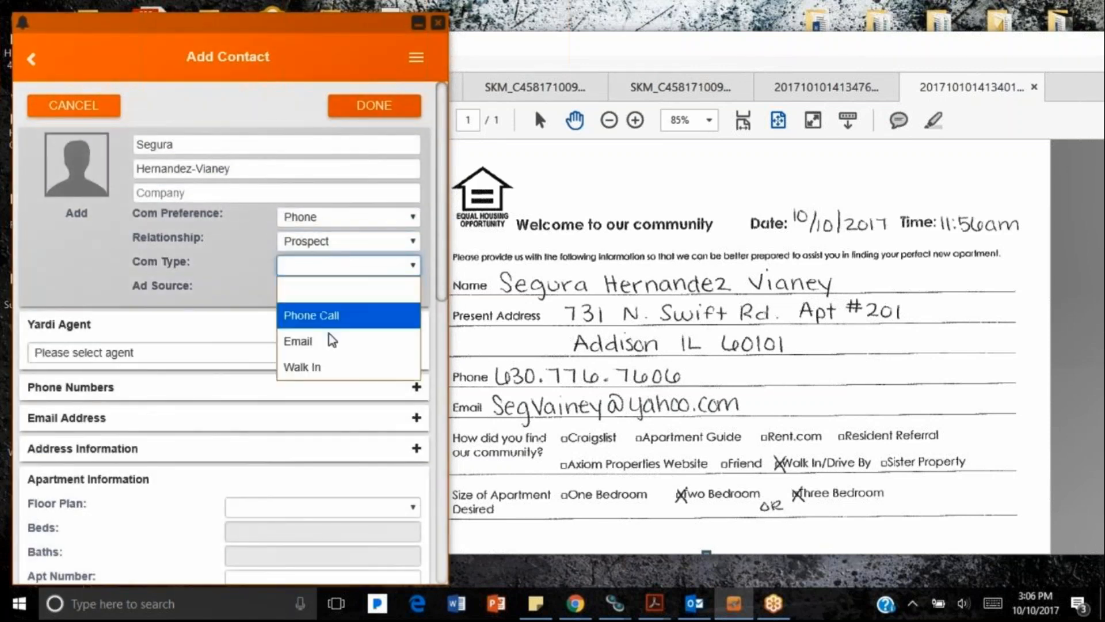
{"action": "left_click", "coordinate": [326, 370]}
{"action": "left_click", "coordinate": [325, 292]}
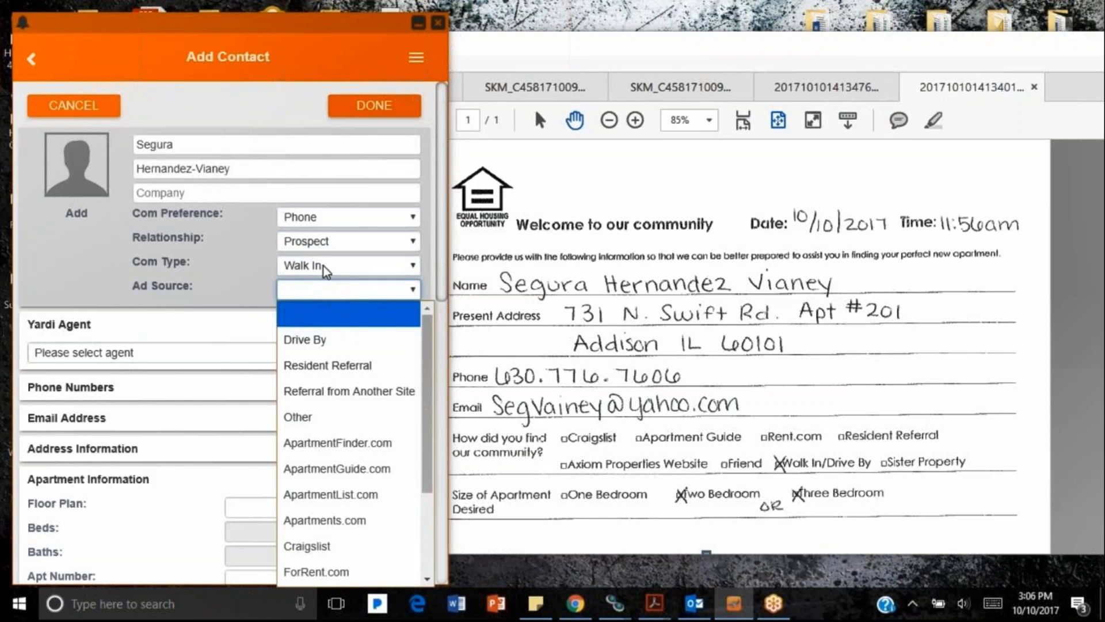
{"action": "left_click", "coordinate": [325, 267]}
{"action": "left_click", "coordinate": [327, 292]}
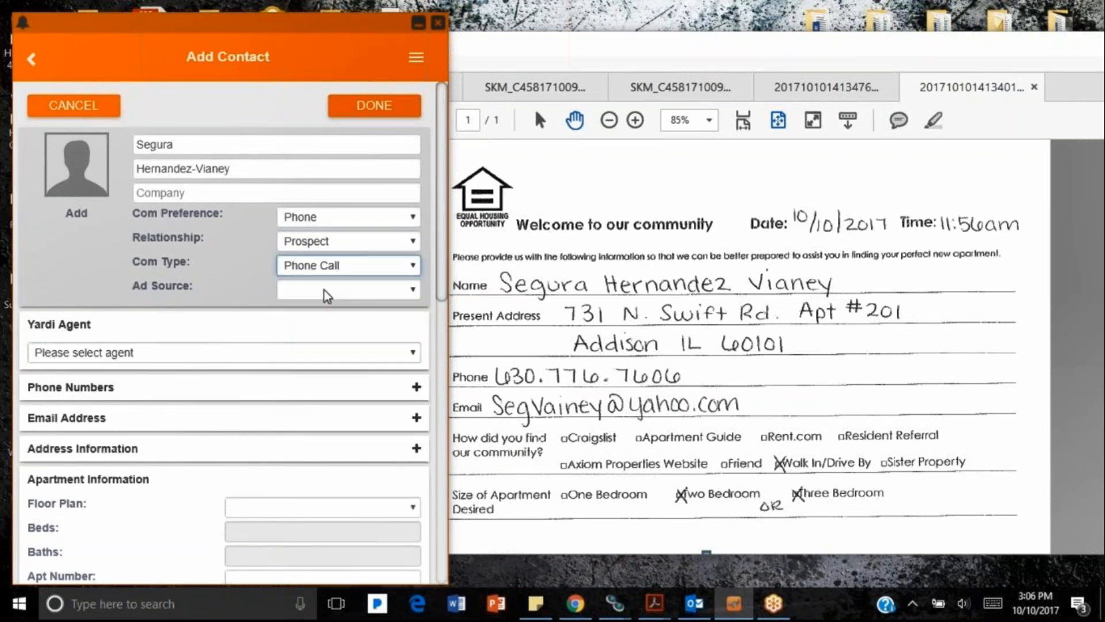
{"action": "left_click", "coordinate": [327, 292]}
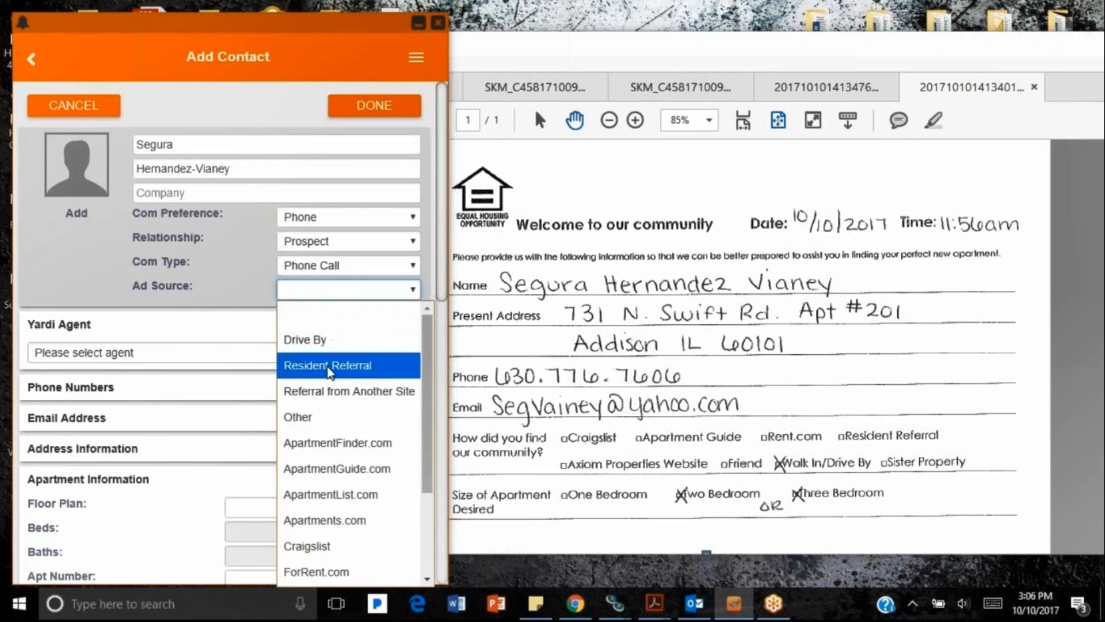
{"action": "left_click", "coordinate": [305, 340]}
{"action": "left_click", "coordinate": [205, 352]}
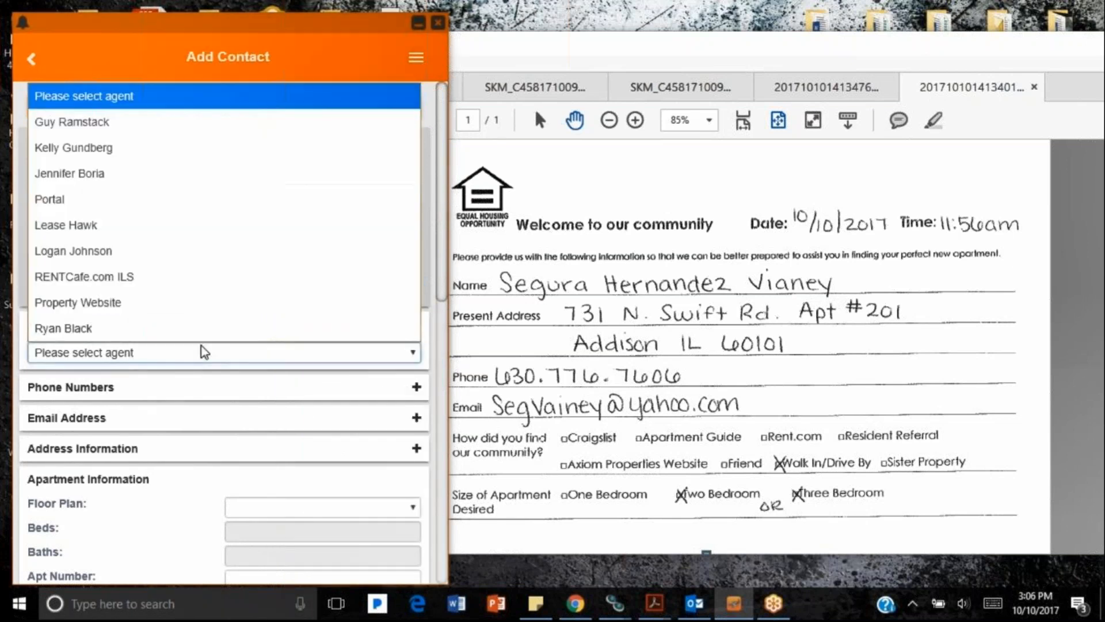
{"action": "left_click", "coordinate": [143, 173]}
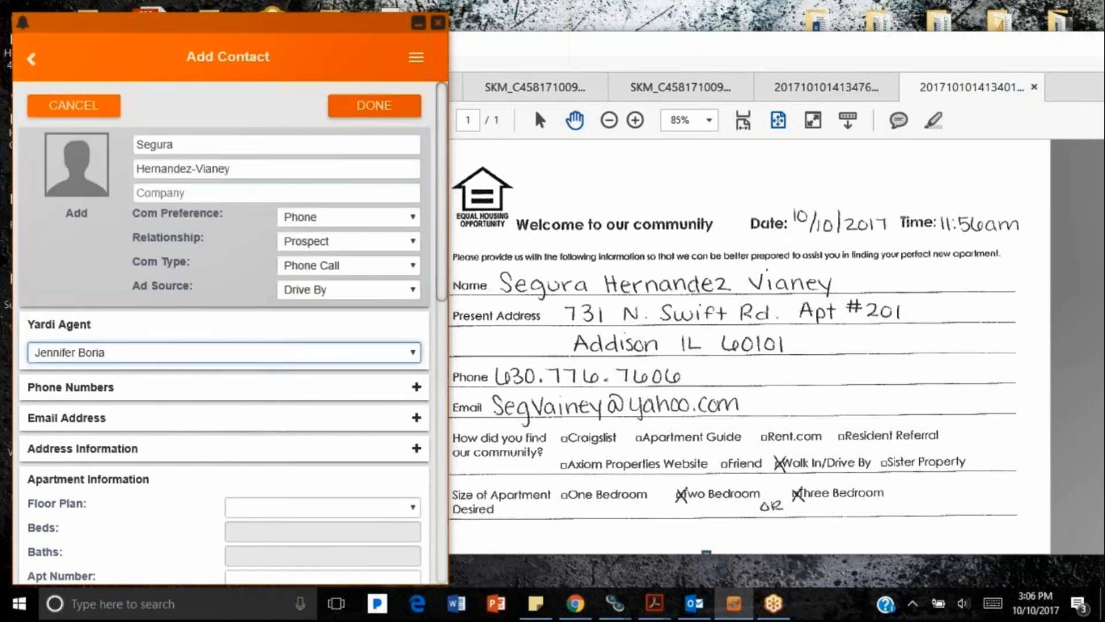
Step: Add the prospect's phone number and email address
{"action": "left_click", "coordinate": [416, 387]}
{"action": "left_click", "coordinate": [236, 407]}
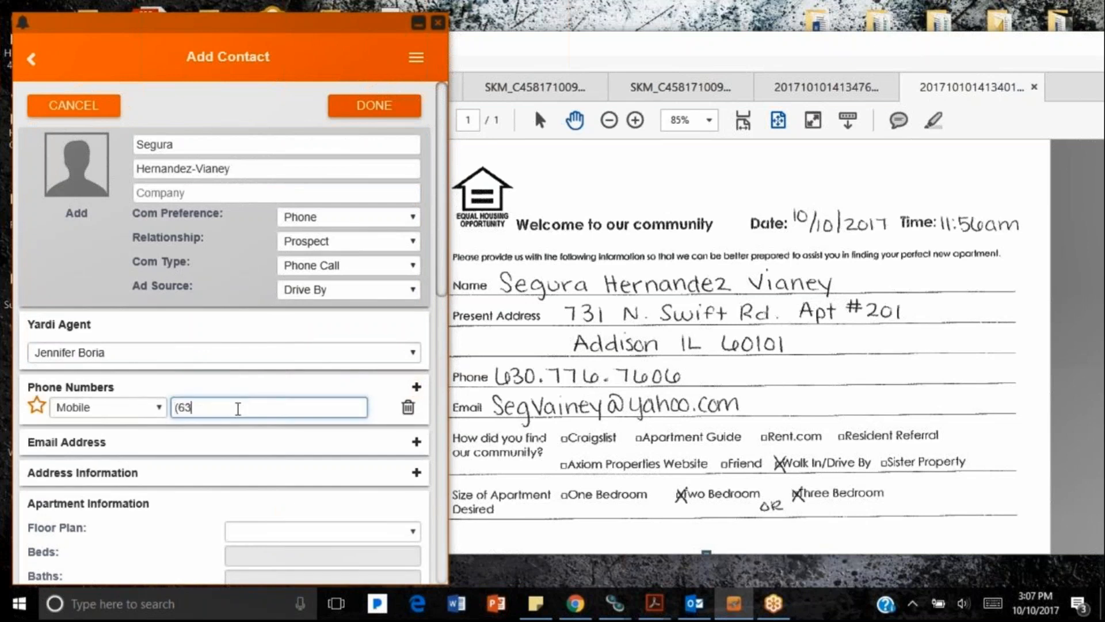
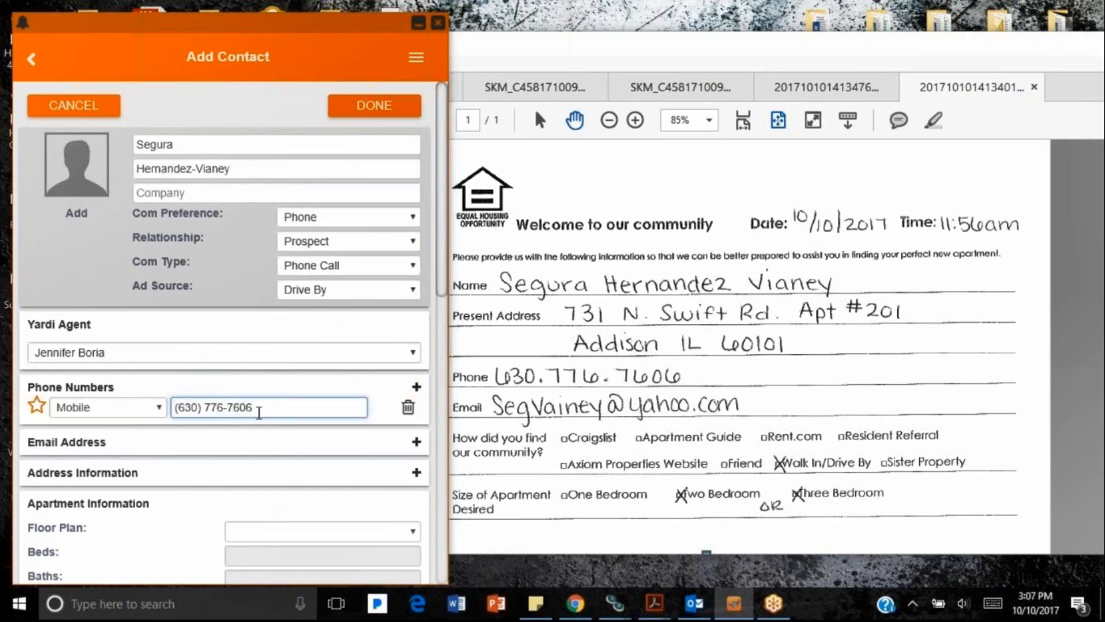
{"action": "left_click", "coordinate": [416, 442]}
{"action": "left_click", "coordinate": [156, 462]}
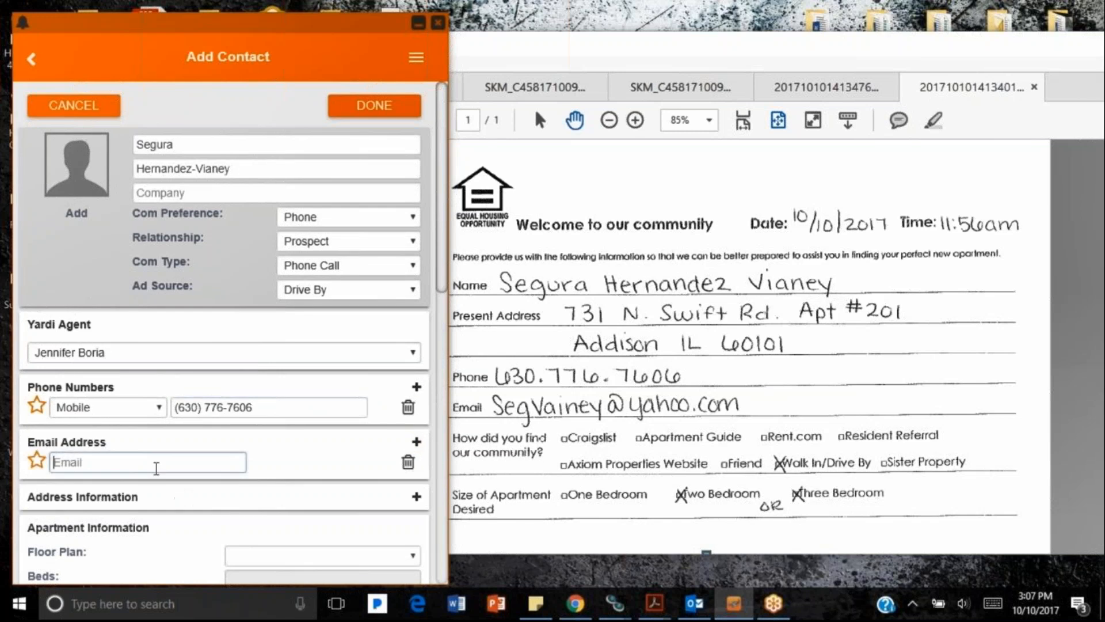
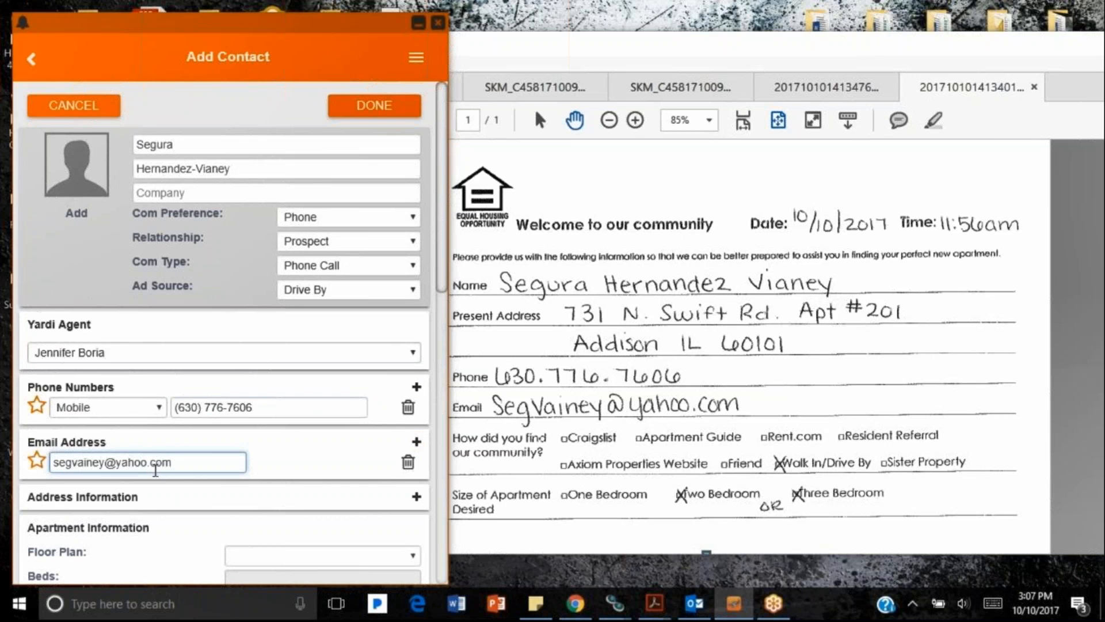
Step: Add a home address entry with the prospect's street lines
{"action": "scroll", "coordinate": [288, 449], "scroll_direction": "down", "scroll_amount": 2}
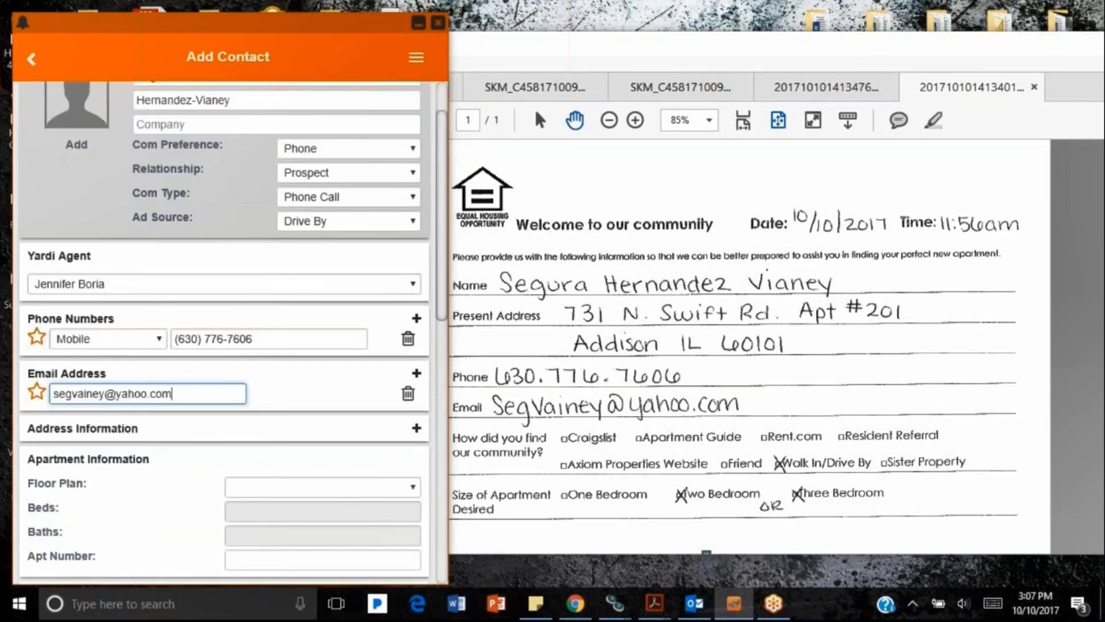
{"action": "left_click", "coordinate": [417, 417]}
{"action": "left_click", "coordinate": [134, 495]}
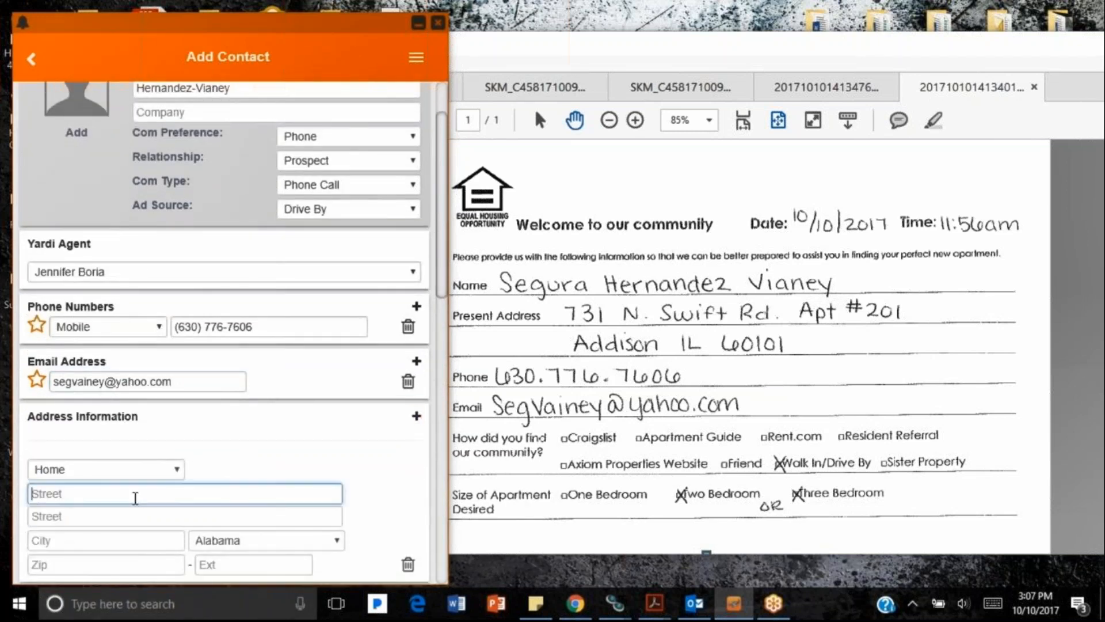
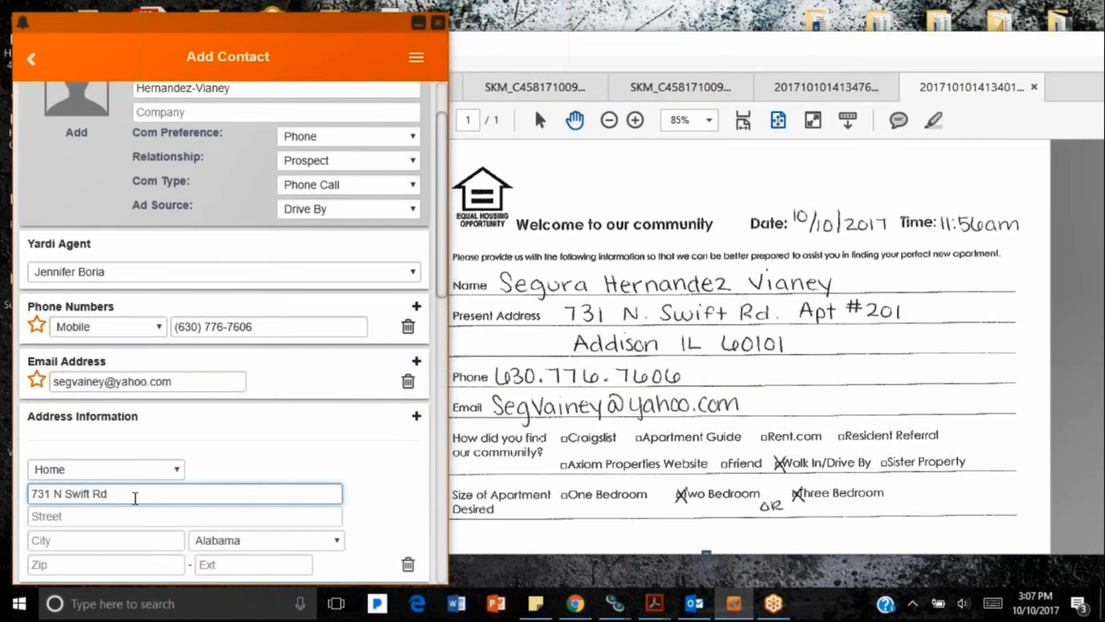
{"action": "key", "text": "Tab"}
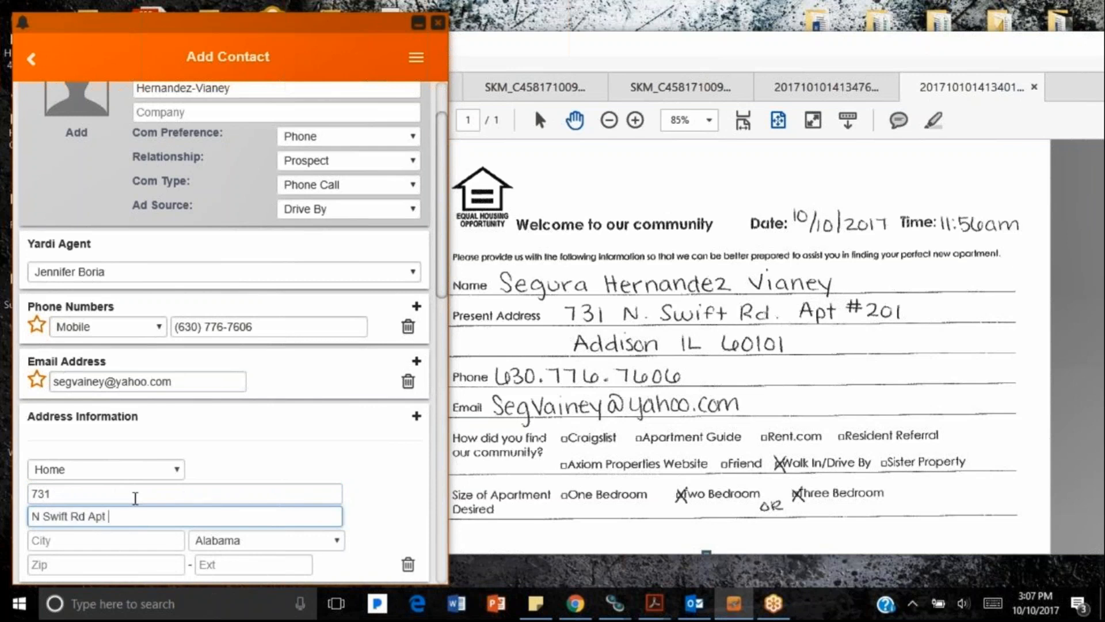
Step: Finish the address with city, state Illinois and zip code, then save the contact
{"action": "scroll", "coordinate": [152, 494], "scroll_direction": "down", "scroll_amount": 1}
{"action": "left_click", "coordinate": [101, 464]}
{"action": "type", "text": "Addison"}
{"action": "key", "text": "Tab"}
{"action": "key", "text": "i"}
{"action": "key", "text": "l"}
{"action": "key", "text": "Tab"}
{"action": "type", "text": "6"}
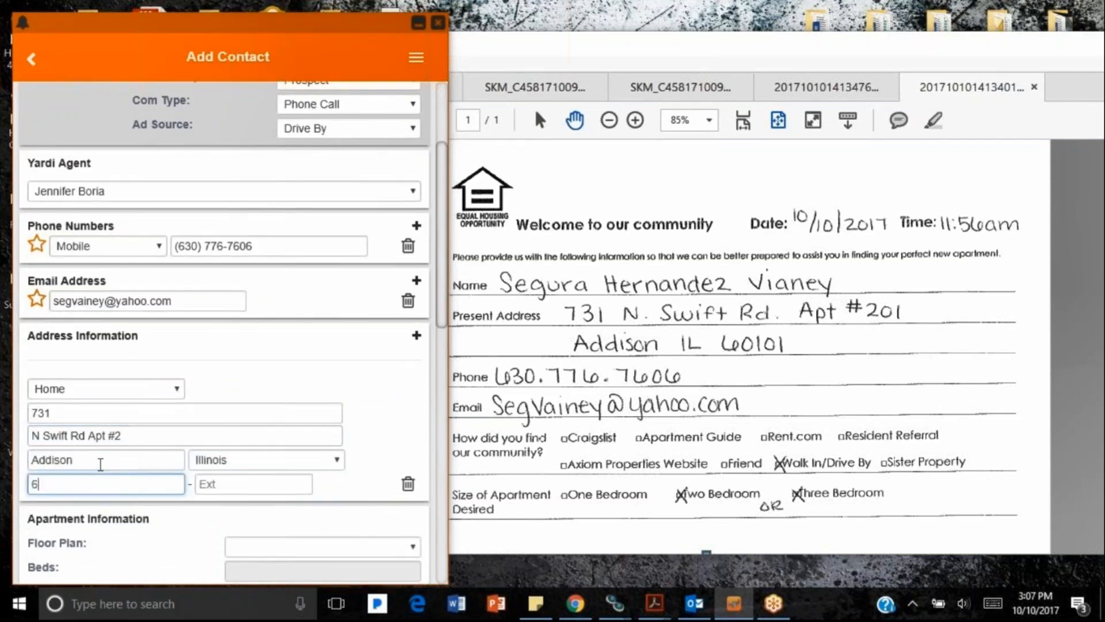
{"action": "type", "text": "0101"}
{"action": "scroll", "coordinate": [100, 464], "scroll_direction": "down", "scroll_amount": 2}
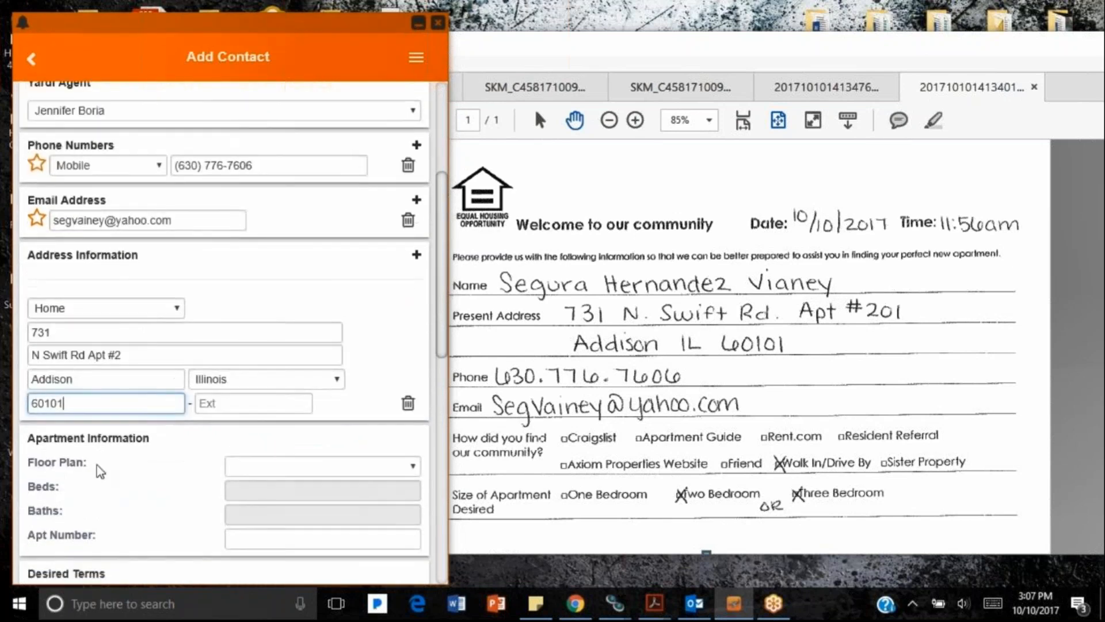
{"action": "scroll", "coordinate": [99, 468], "scroll_direction": "up", "scroll_amount": 6}
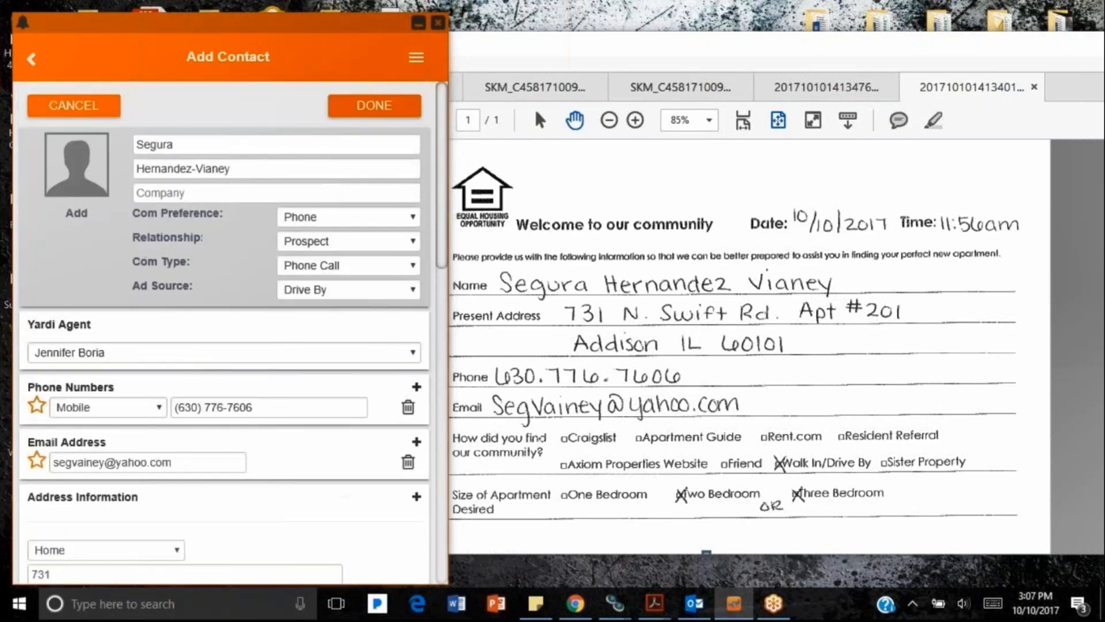
{"action": "left_click", "coordinate": [350, 112]}
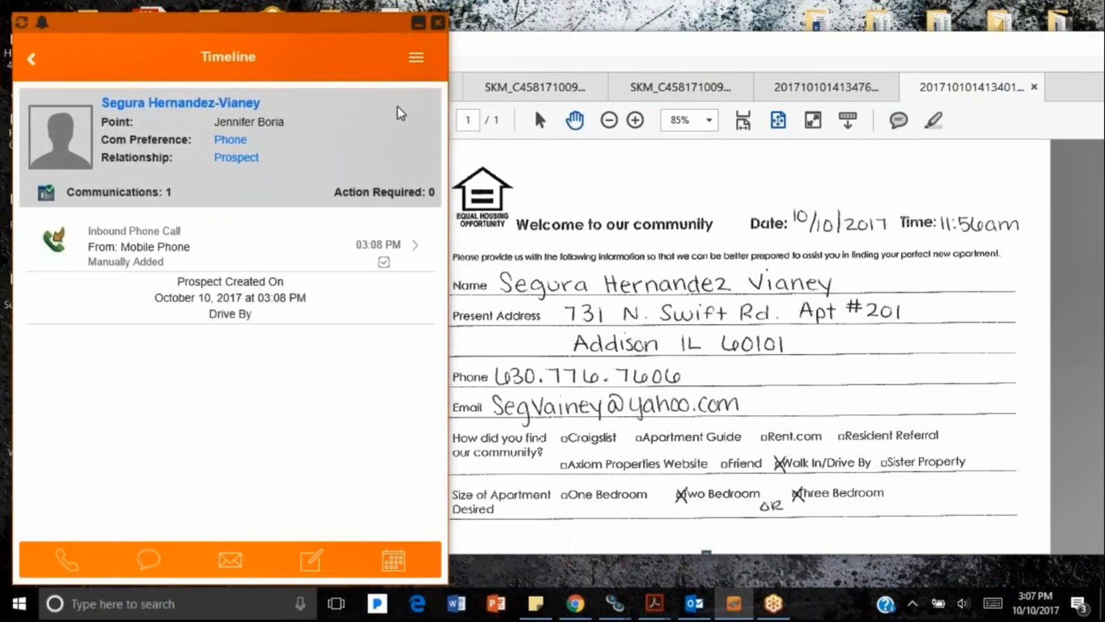
Step: Start a new appointment with the subject 'Looking for one bedroom'
{"action": "left_click", "coordinate": [393, 560]}
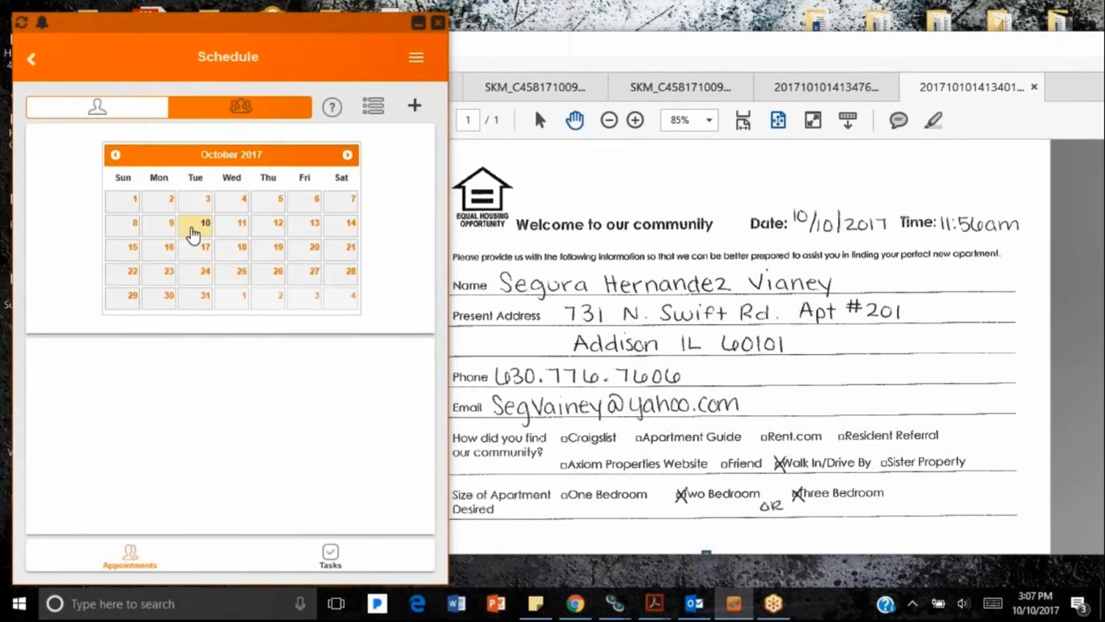
{"action": "left_click", "coordinate": [415, 107]}
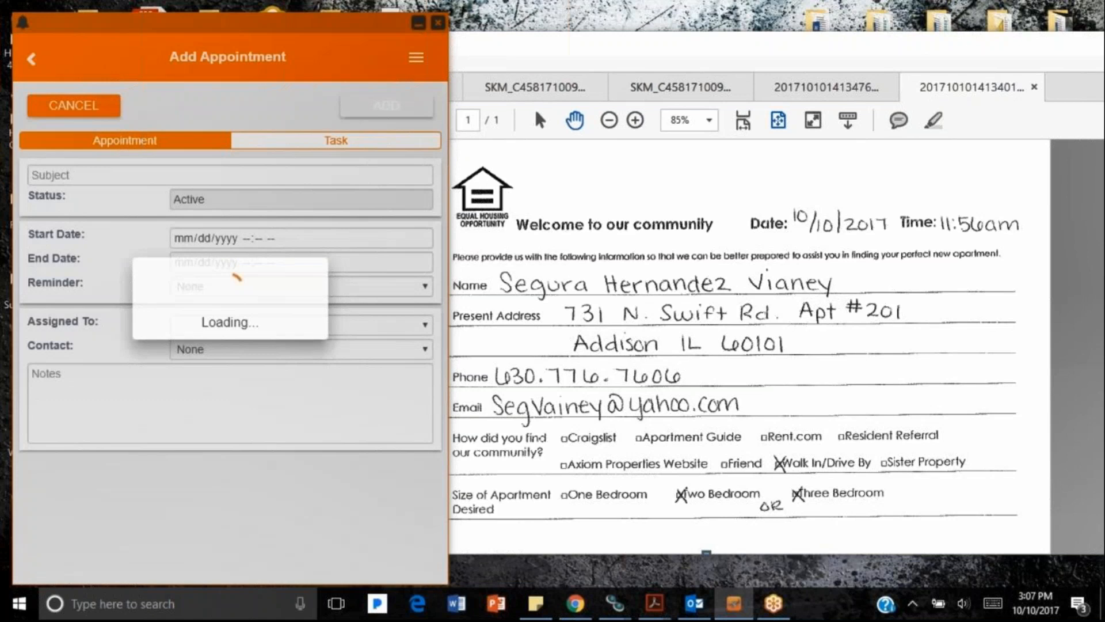
{"action": "left_click", "coordinate": [144, 176]}
{"action": "type", "text": "Lo"}
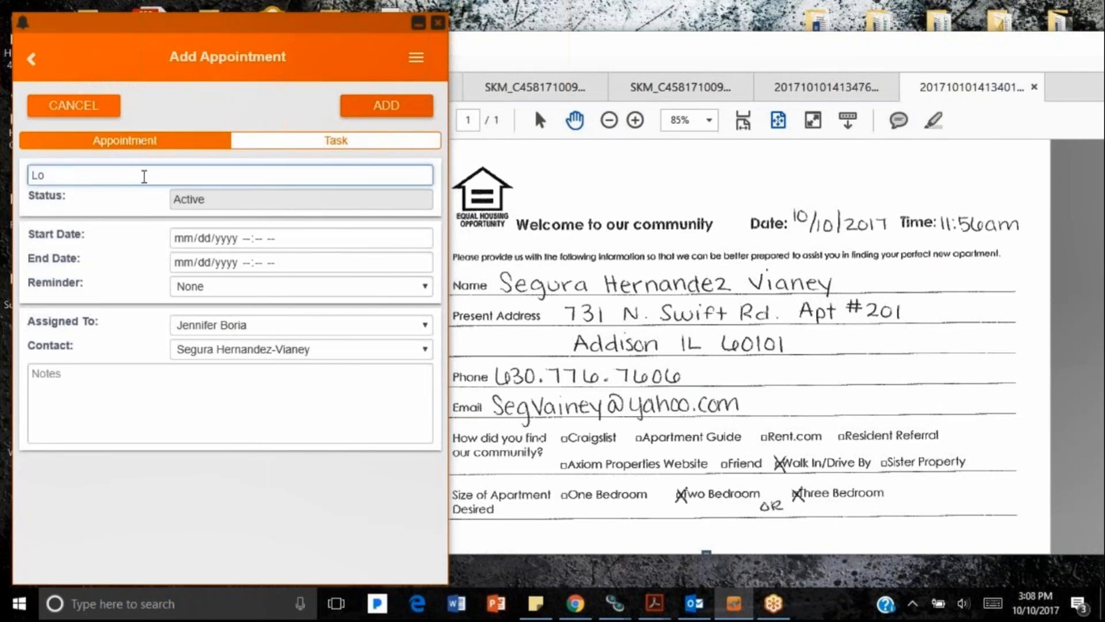
{"action": "type", "text": "oking for on e"}
{"action": "key", "text": "BackSpace"}
{"action": "key", "text": "BackSpace"}
{"action": "key", "text": "BackSpace"}
{"action": "type", "text": "e bedroom"}
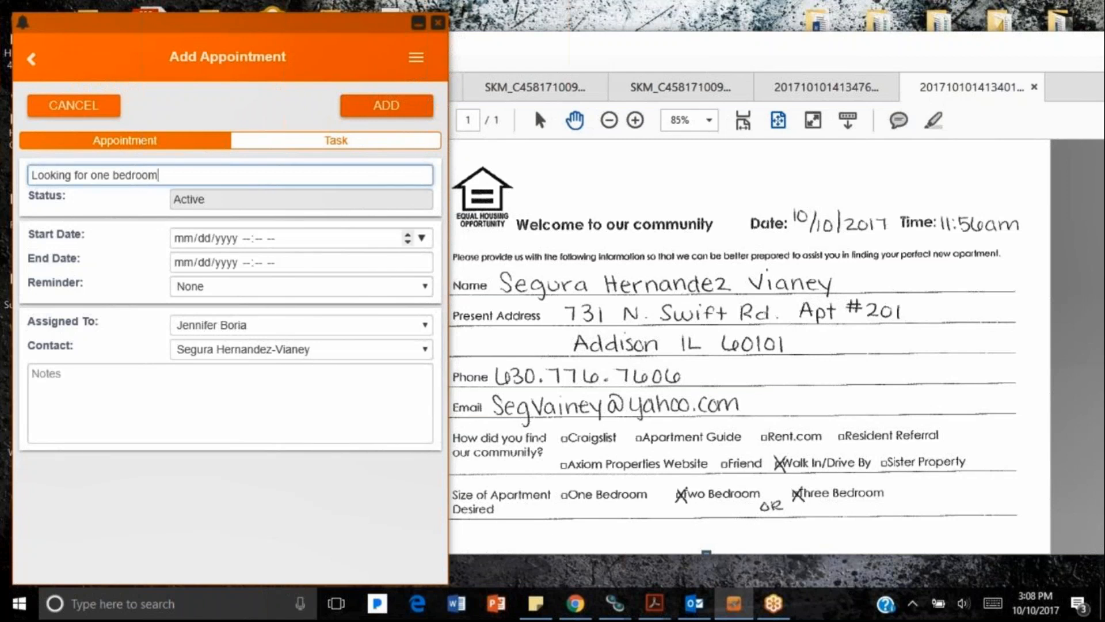
Step: Set the appointment start and end to 10/10/2017 at 3:15 PM
{"action": "left_click", "coordinate": [422, 238]}
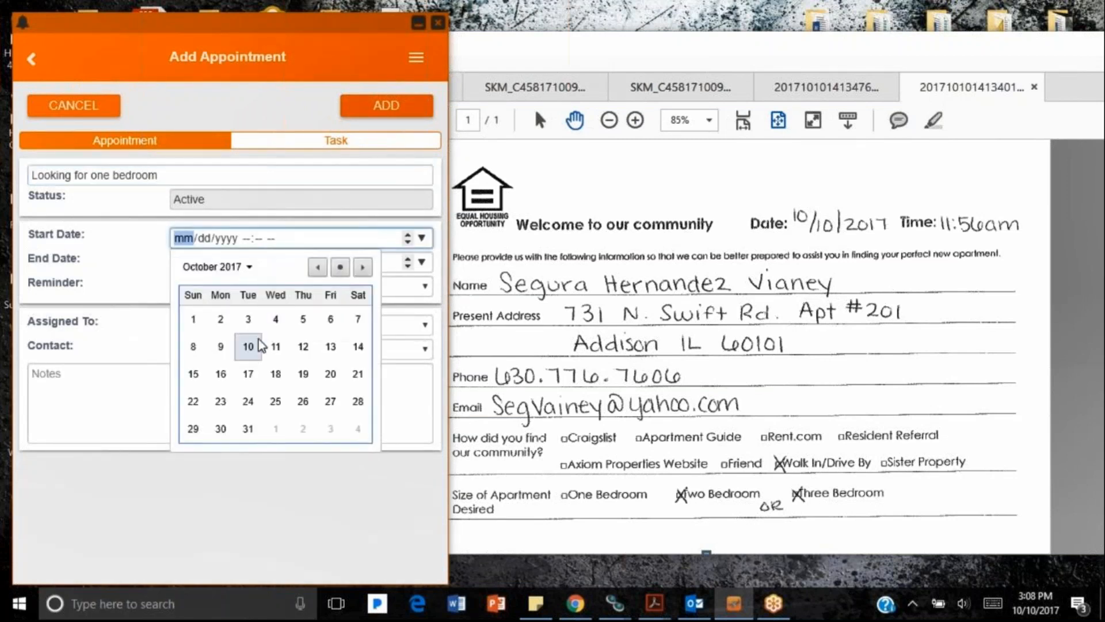
{"action": "left_click", "coordinate": [253, 346]}
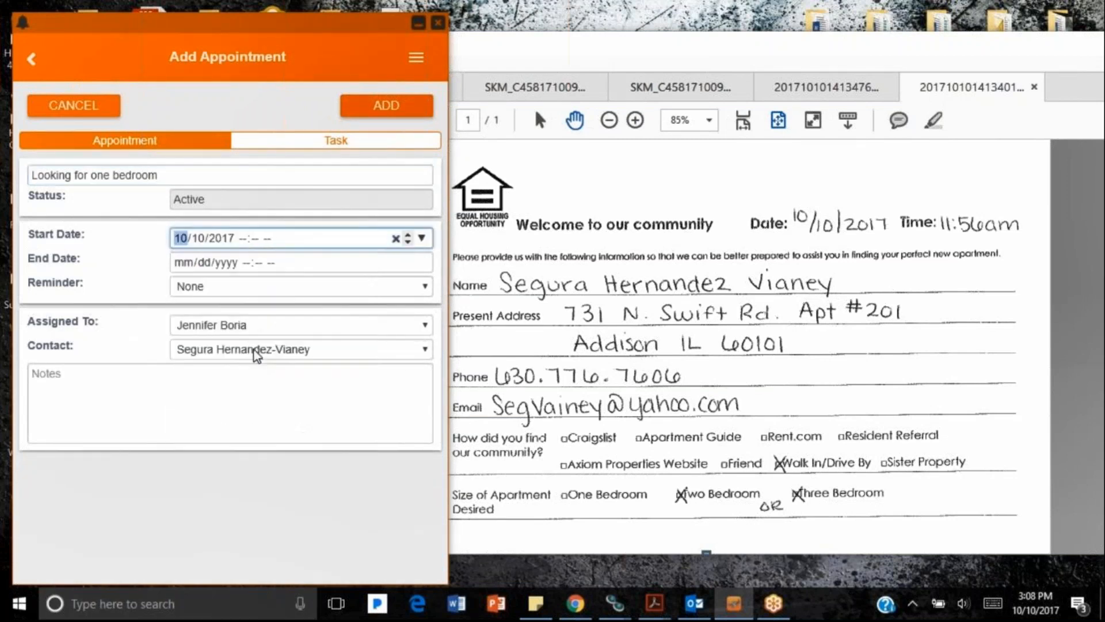
{"action": "left_click", "coordinate": [246, 239]}
{"action": "type", "text": "3"}
{"action": "left_click", "coordinate": [193, 266]}
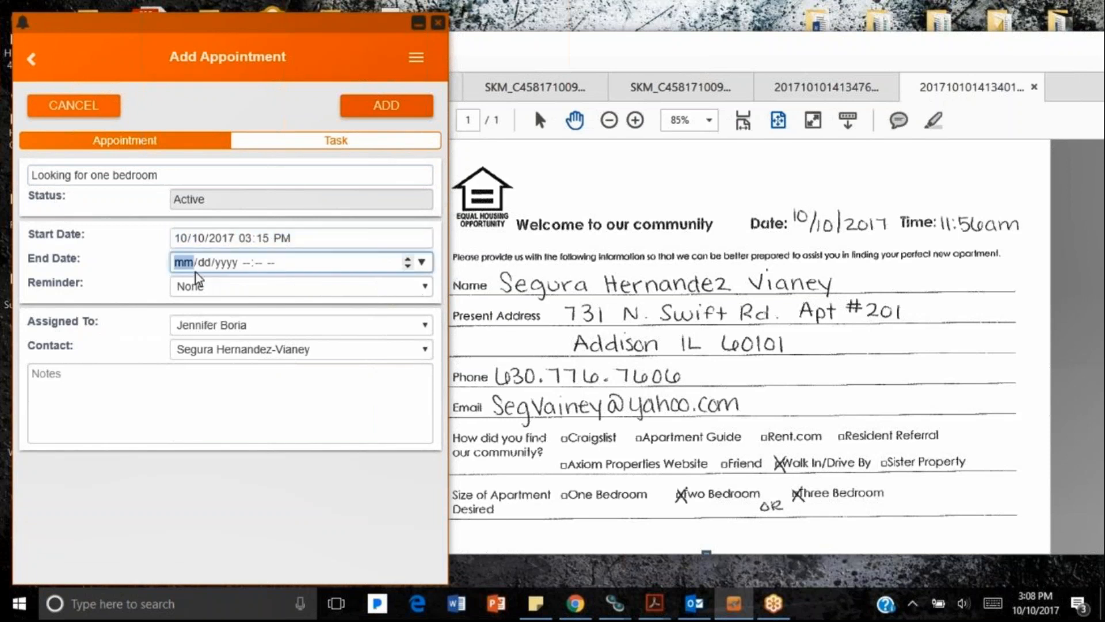
{"action": "left_click", "coordinate": [424, 263]}
{"action": "left_click", "coordinate": [245, 372]}
{"action": "left_click", "coordinate": [244, 262]}
{"action": "type", "text": "315"}
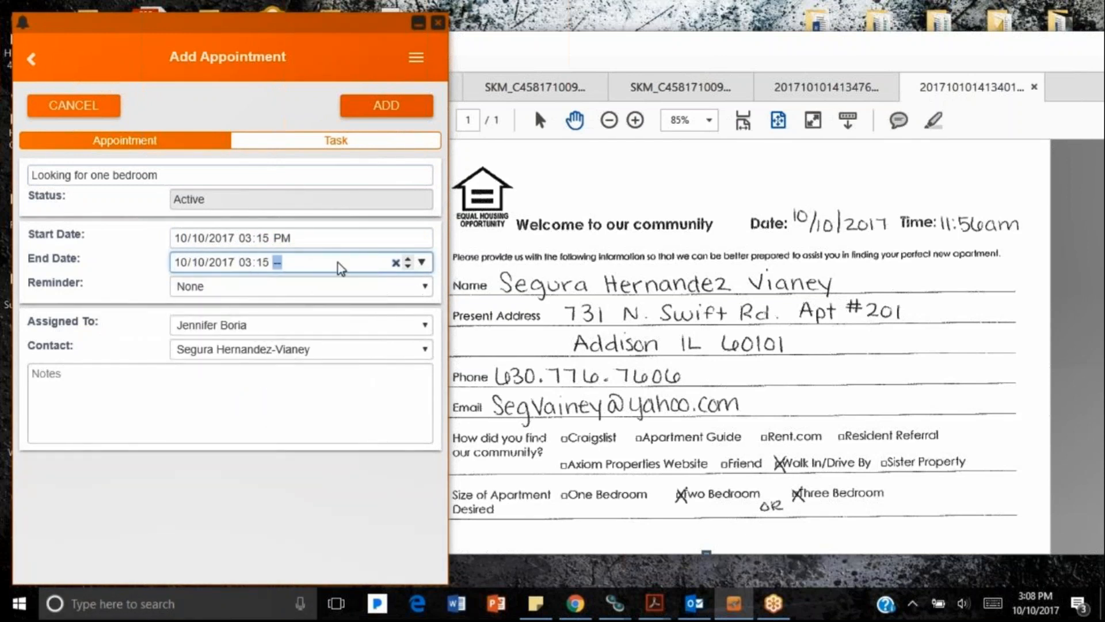
{"action": "type", "text": "p"}
{"action": "key", "text": "Tab"}
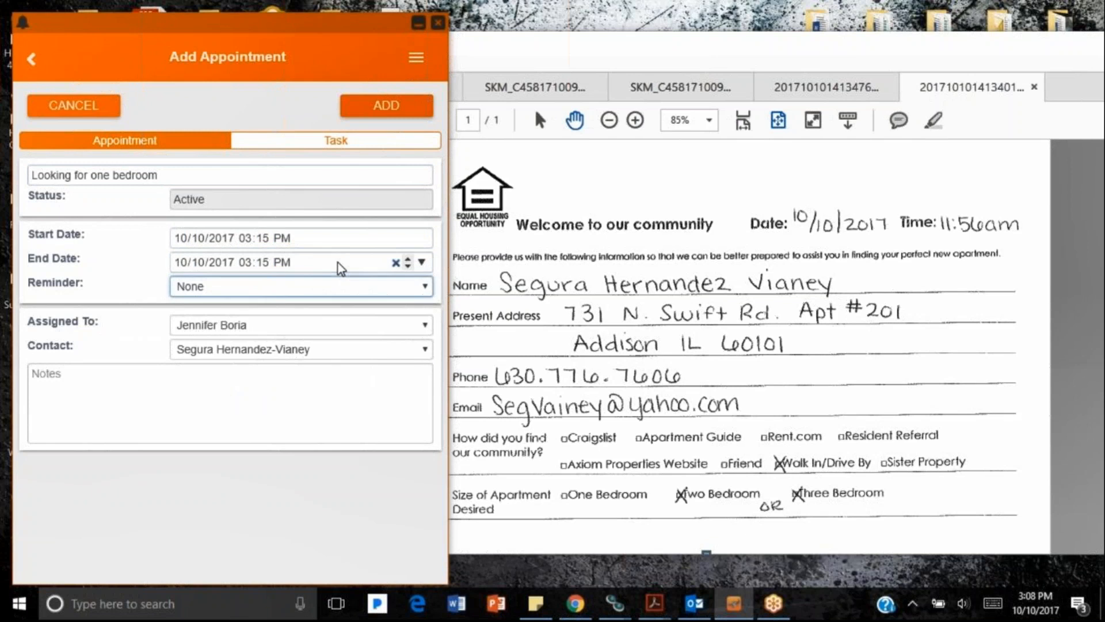
Step: Set a 5 Minutes Before reminder, keep the current agent, and add the appointment
{"action": "left_click", "coordinate": [330, 295]}
{"action": "left_click", "coordinate": [296, 344]}
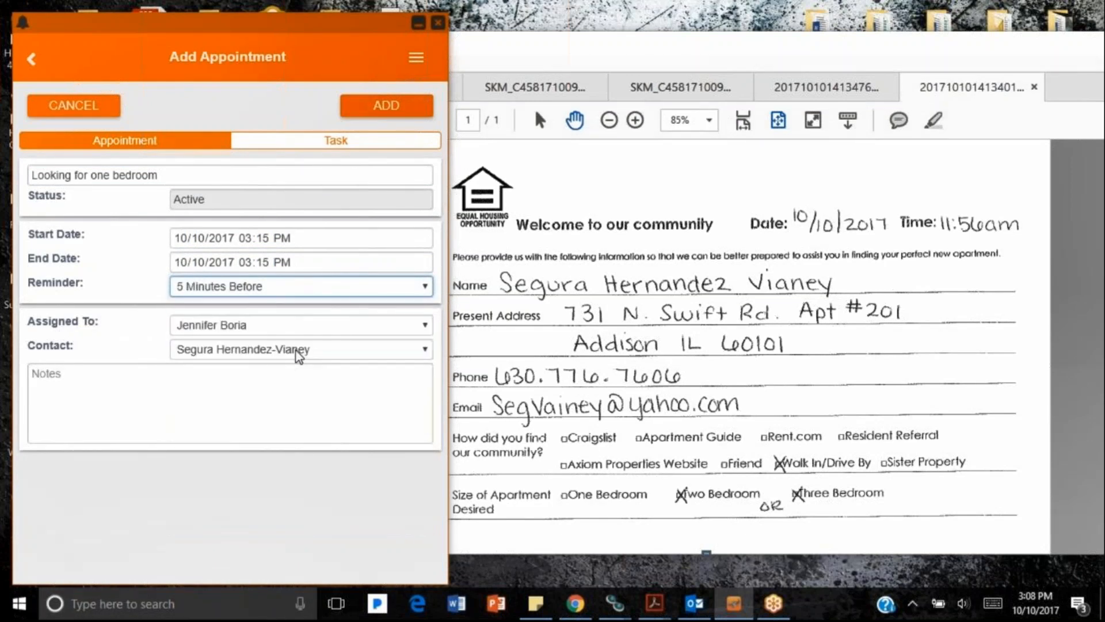
{"action": "left_click", "coordinate": [264, 332]}
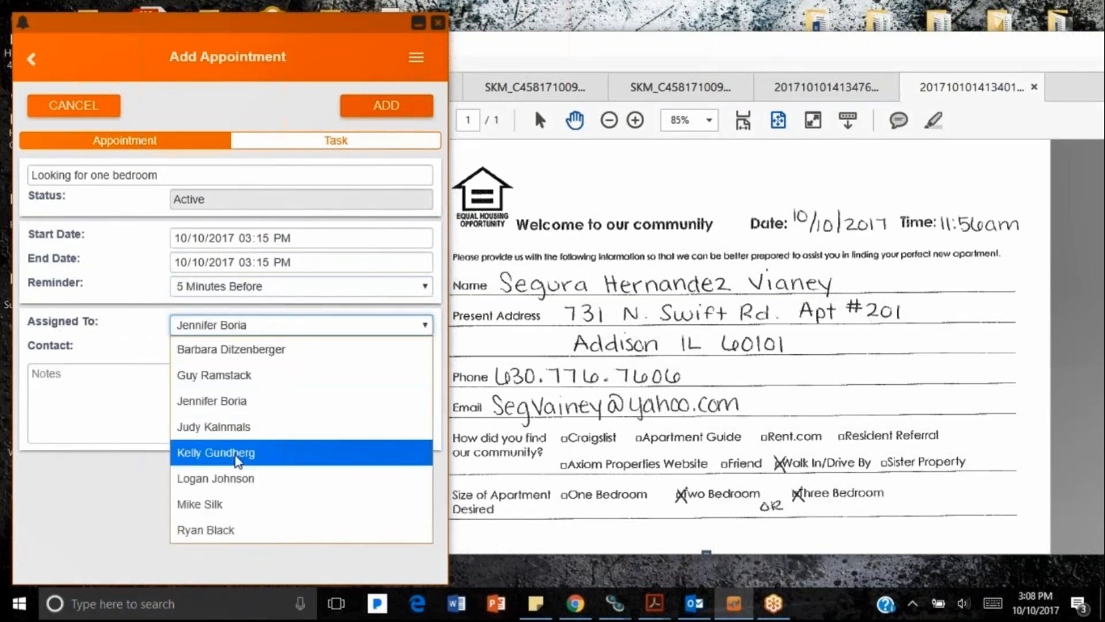
{"action": "left_click", "coordinate": [248, 400]}
{"action": "left_click", "coordinate": [194, 390]}
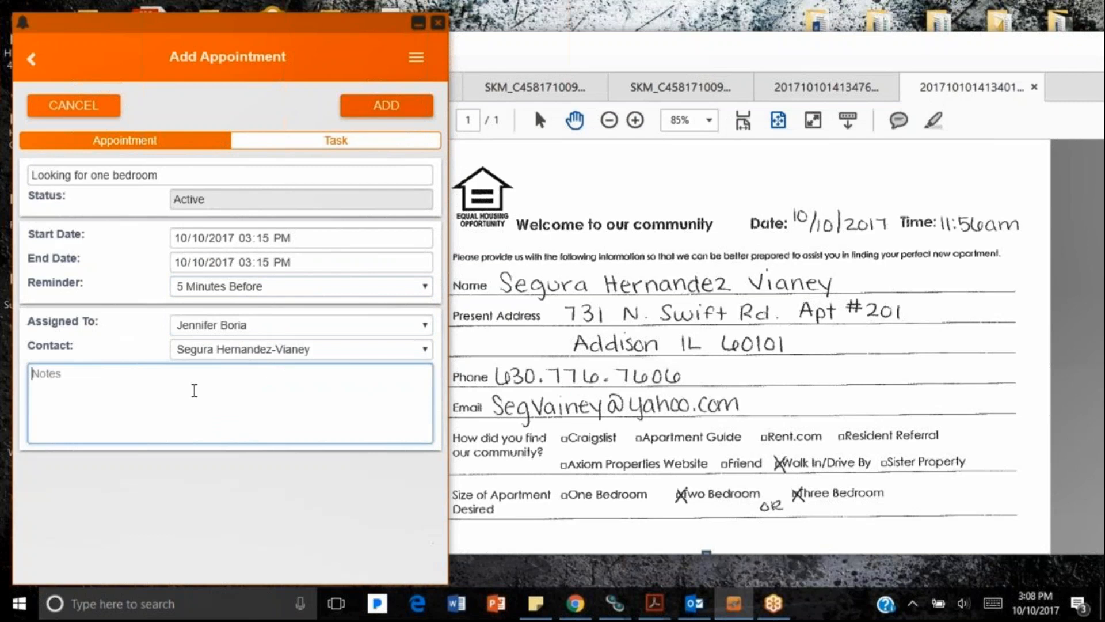
{"action": "left_click", "coordinate": [351, 106]}
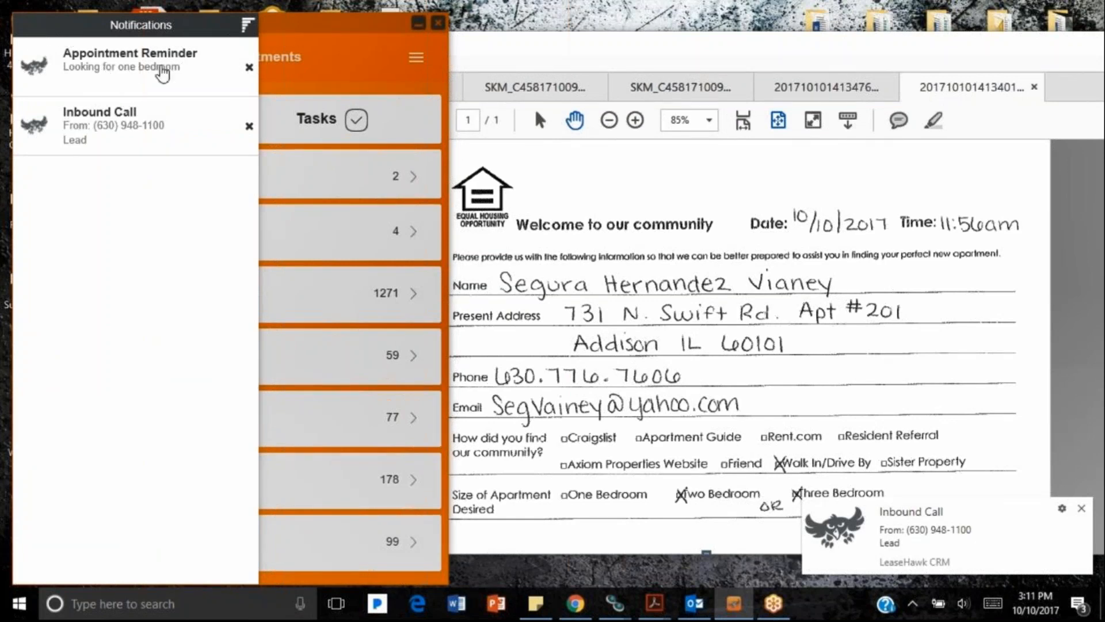
Step: Open the appointment from its reminder, return Home, then open the October 2017 site schedule
{"action": "left_click", "coordinate": [117, 74]}
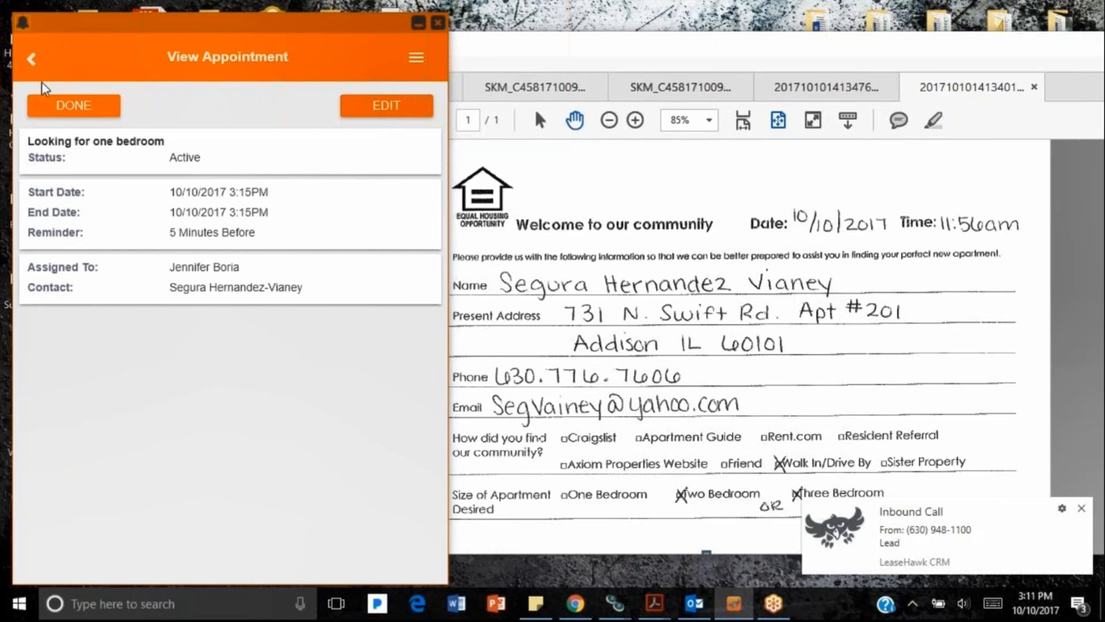
{"action": "left_click", "coordinate": [413, 59]}
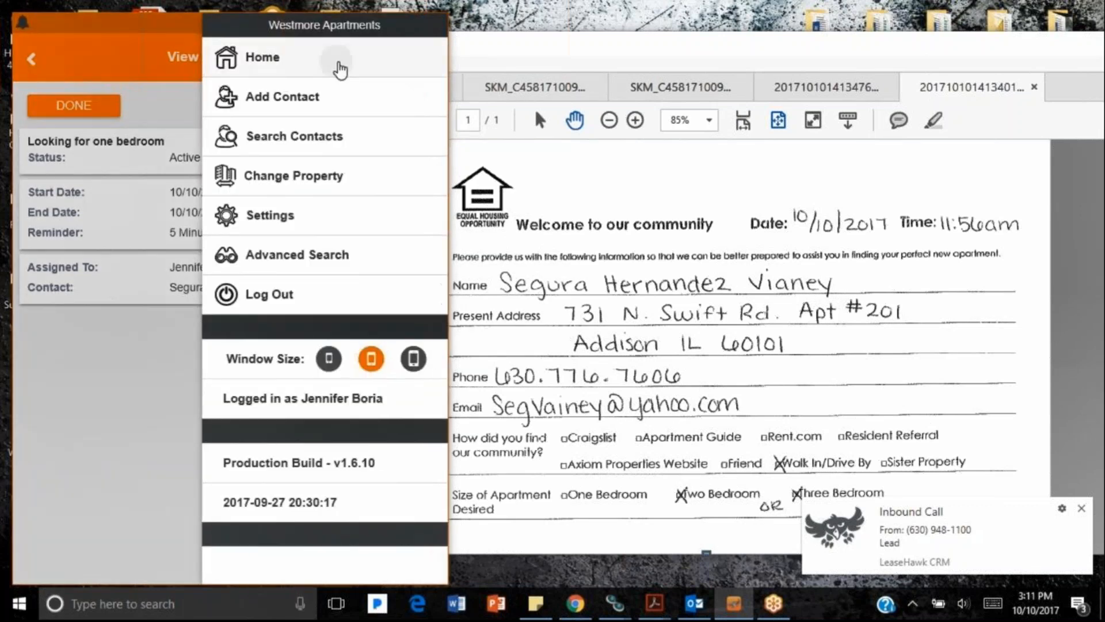
{"action": "left_click", "coordinate": [339, 62]}
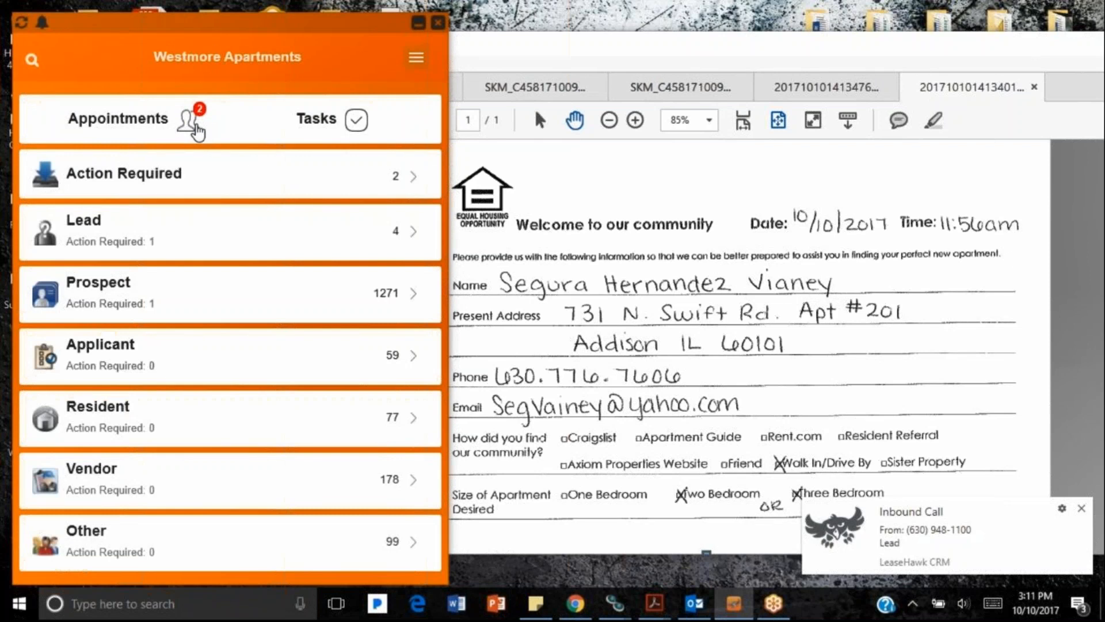
{"action": "left_click", "coordinate": [188, 119]}
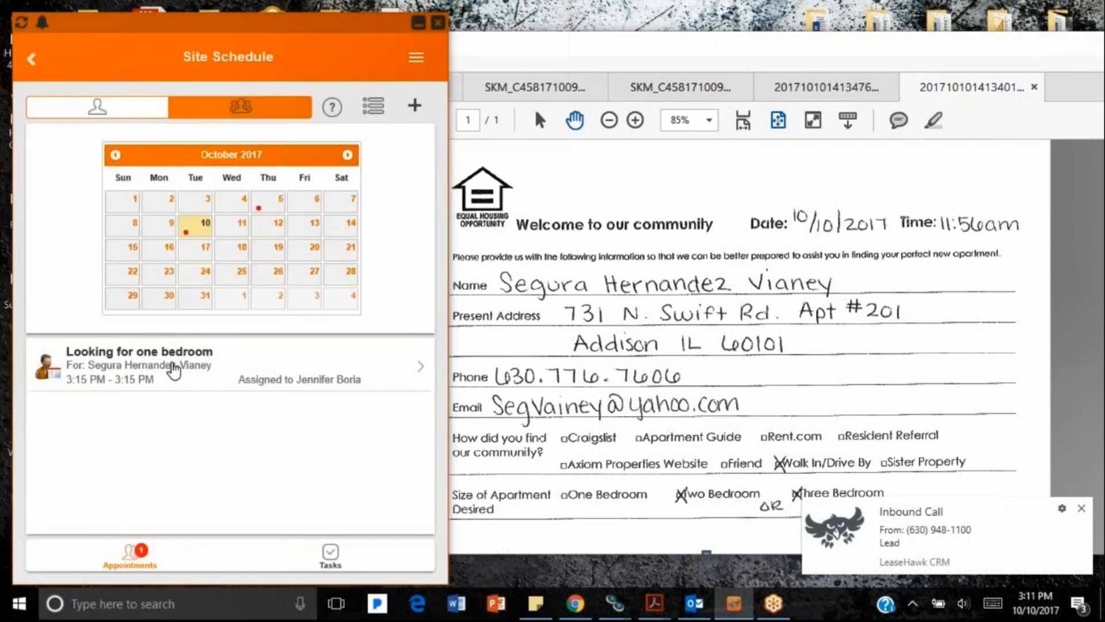
Step: Edit the 'Looking for one bedroom' appointment, set its status to Complete, and save
{"action": "left_click", "coordinate": [173, 365]}
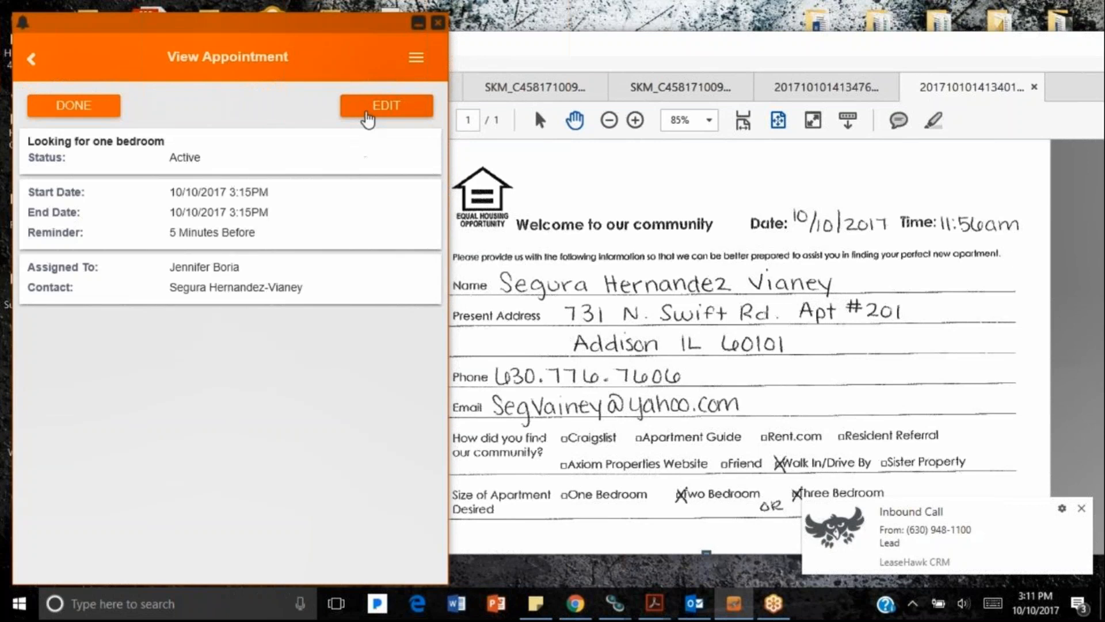
{"action": "left_click", "coordinate": [367, 109]}
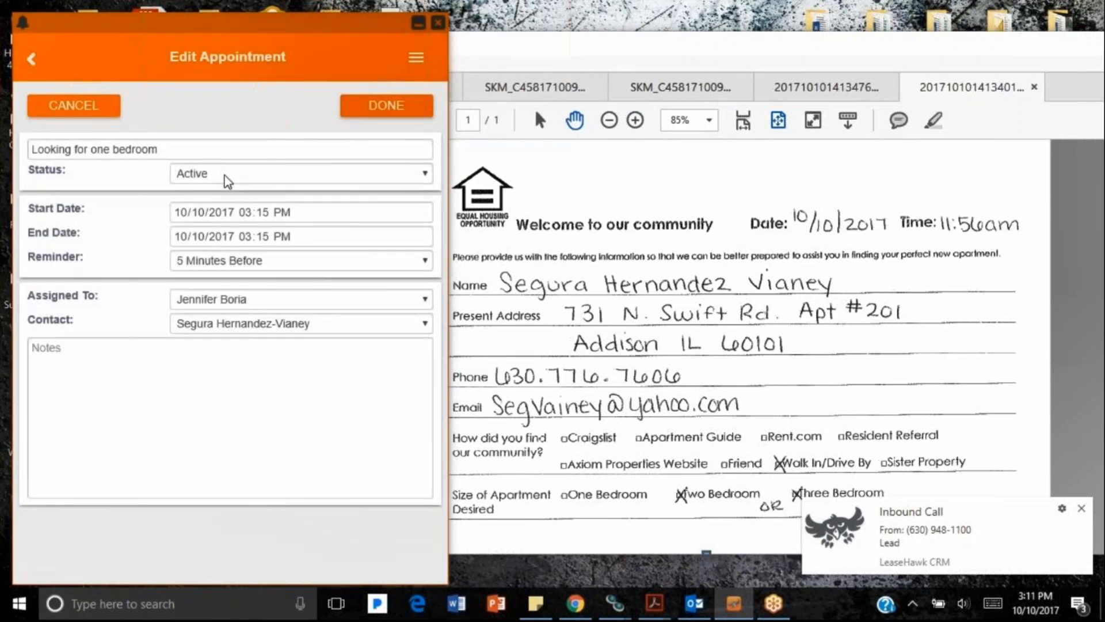
{"action": "left_click", "coordinate": [224, 175]}
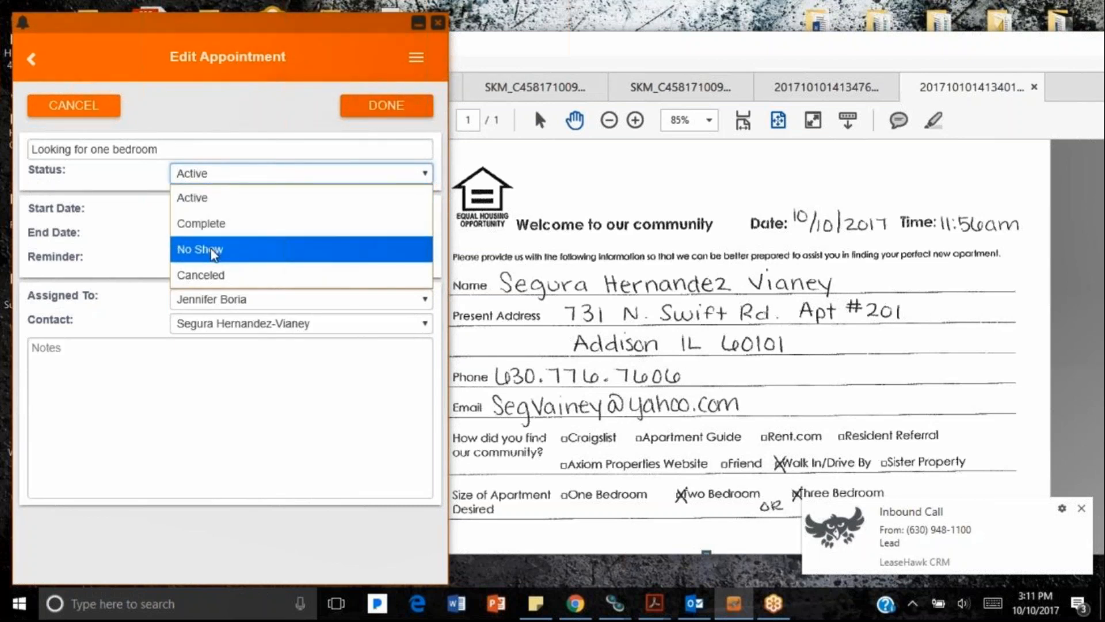
{"action": "left_click", "coordinate": [236, 229]}
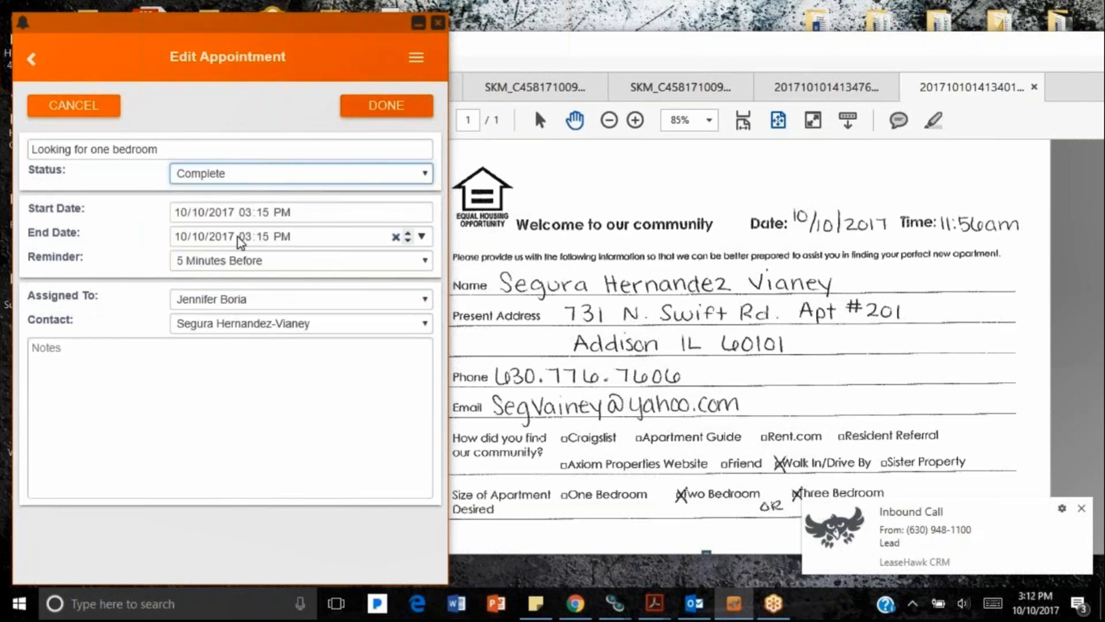
{"action": "left_click", "coordinate": [391, 112]}
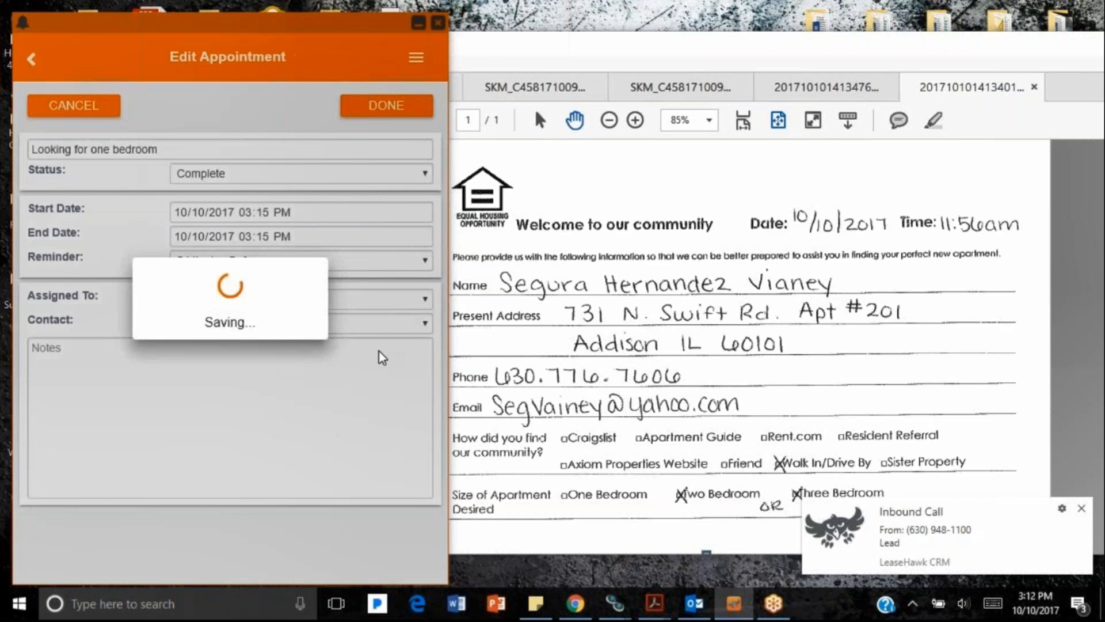
{"action": "left_click", "coordinate": [283, 155]}
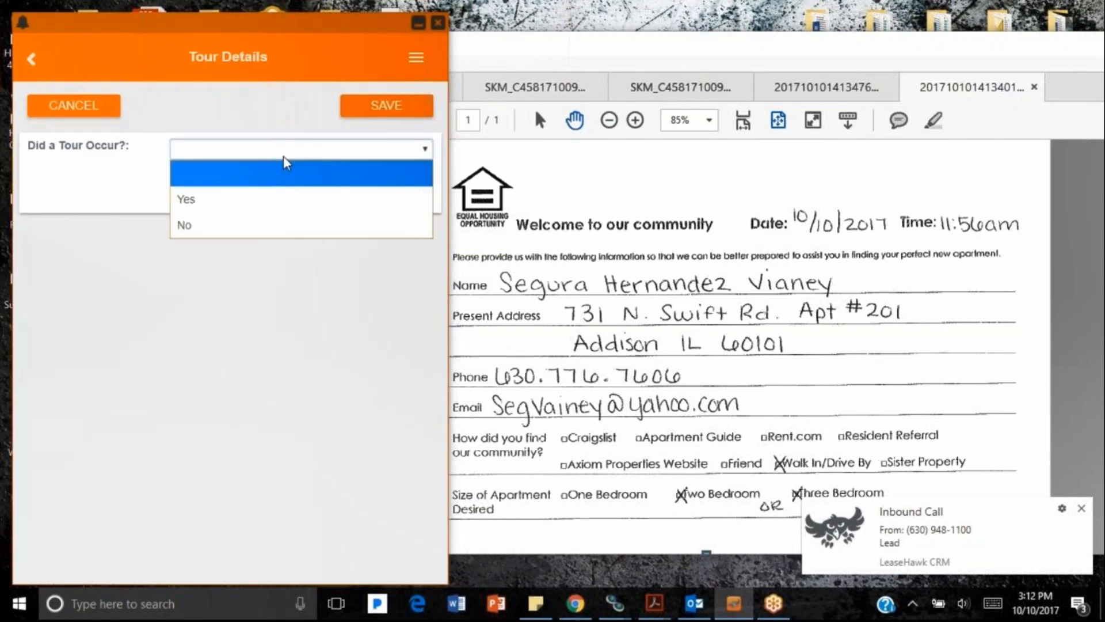
Step: Record a tour of 1 Bed 1 Bath unit 21102, save, and return to the schedule
{"action": "left_click", "coordinate": [272, 197]}
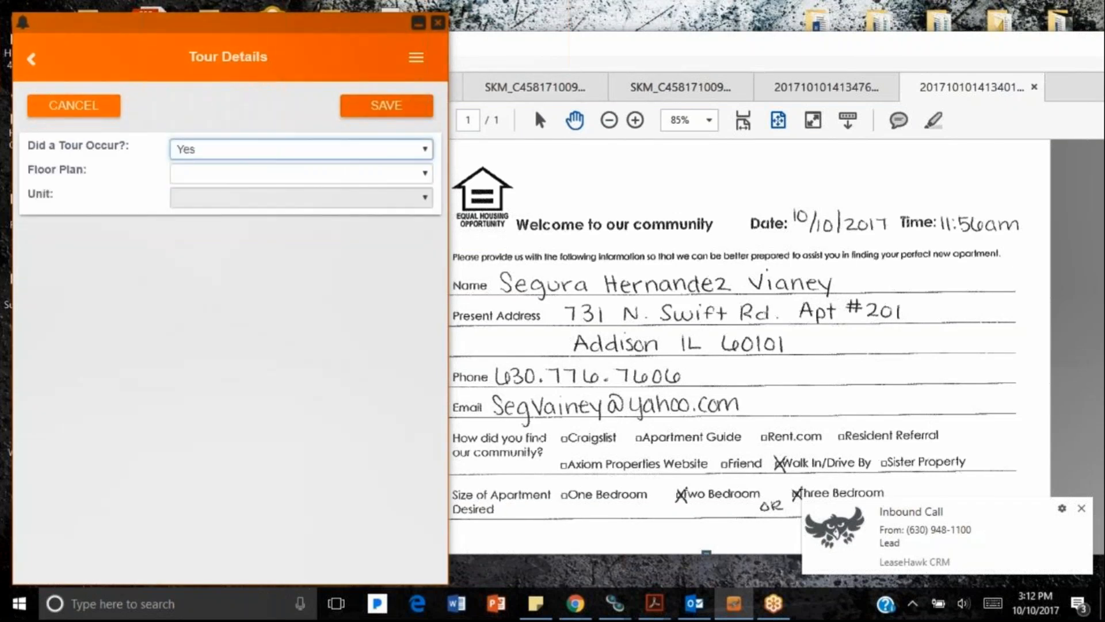
{"action": "left_click", "coordinate": [264, 174]}
{"action": "left_click", "coordinate": [261, 223]}
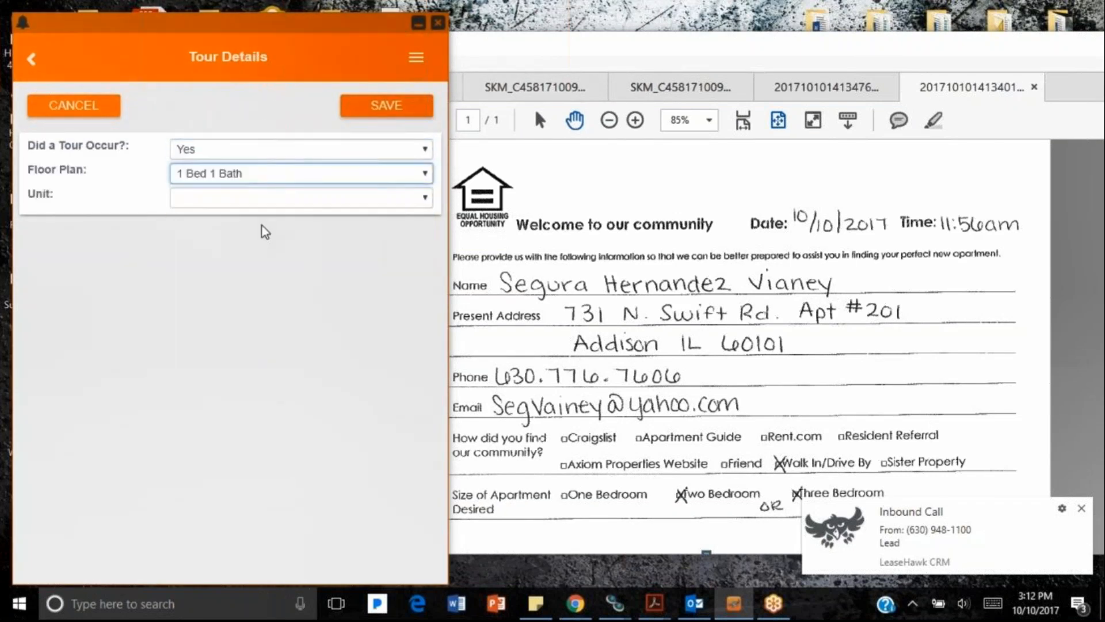
{"action": "left_click", "coordinate": [255, 199]}
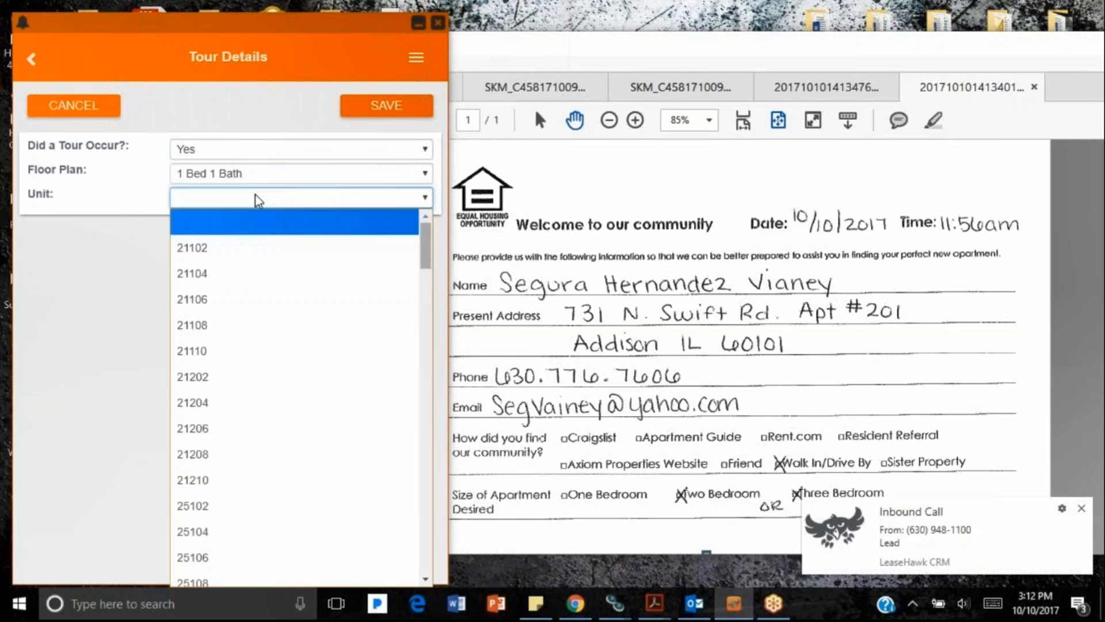
{"action": "left_click", "coordinate": [245, 249]}
{"action": "left_click", "coordinate": [390, 108]}
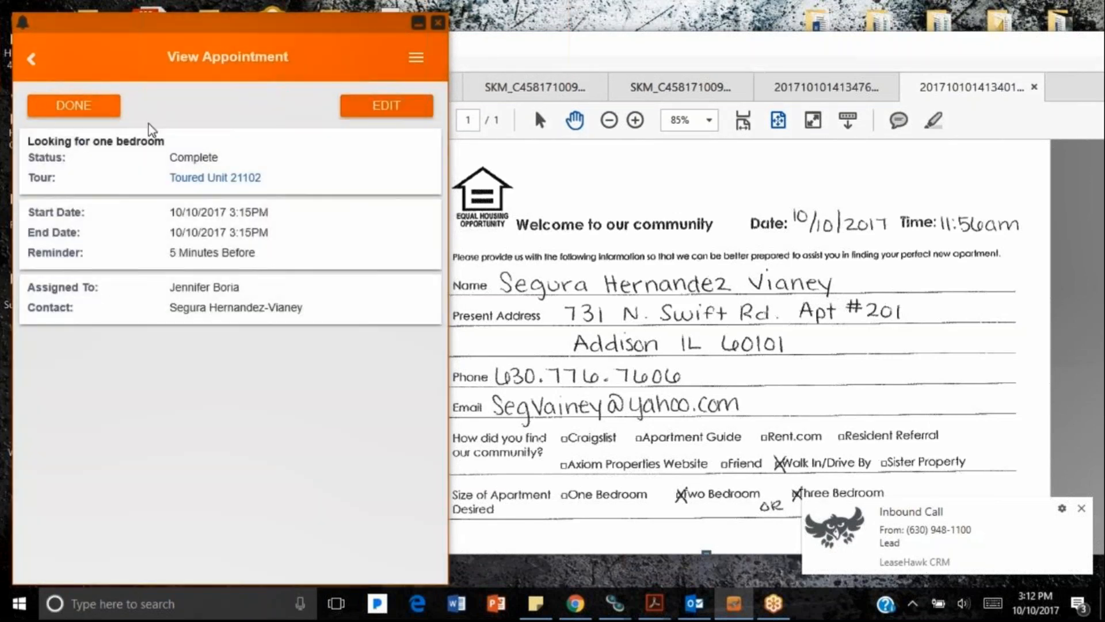
{"action": "left_click", "coordinate": [68, 109]}
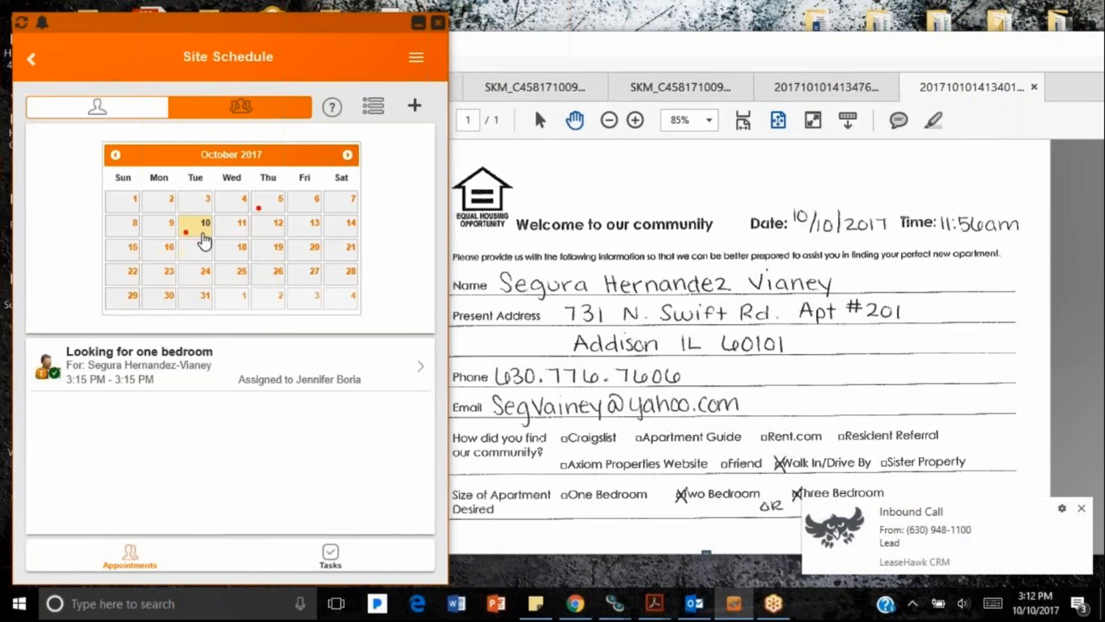
{"action": "left_click", "coordinate": [159, 384]}
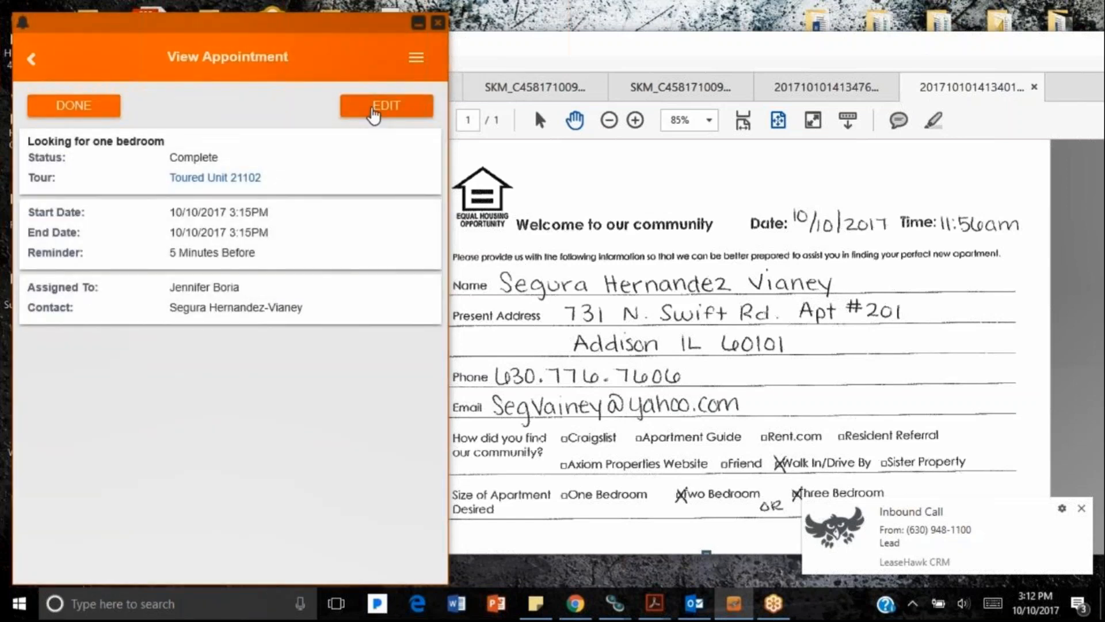
{"action": "left_click", "coordinate": [374, 110]}
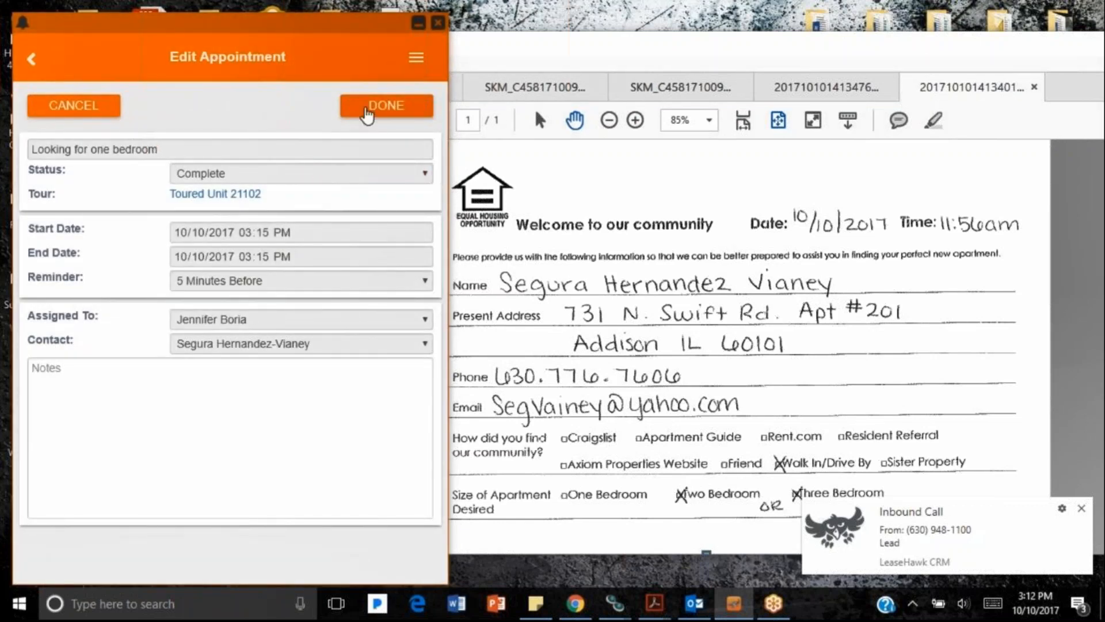
{"action": "left_click", "coordinate": [366, 115]}
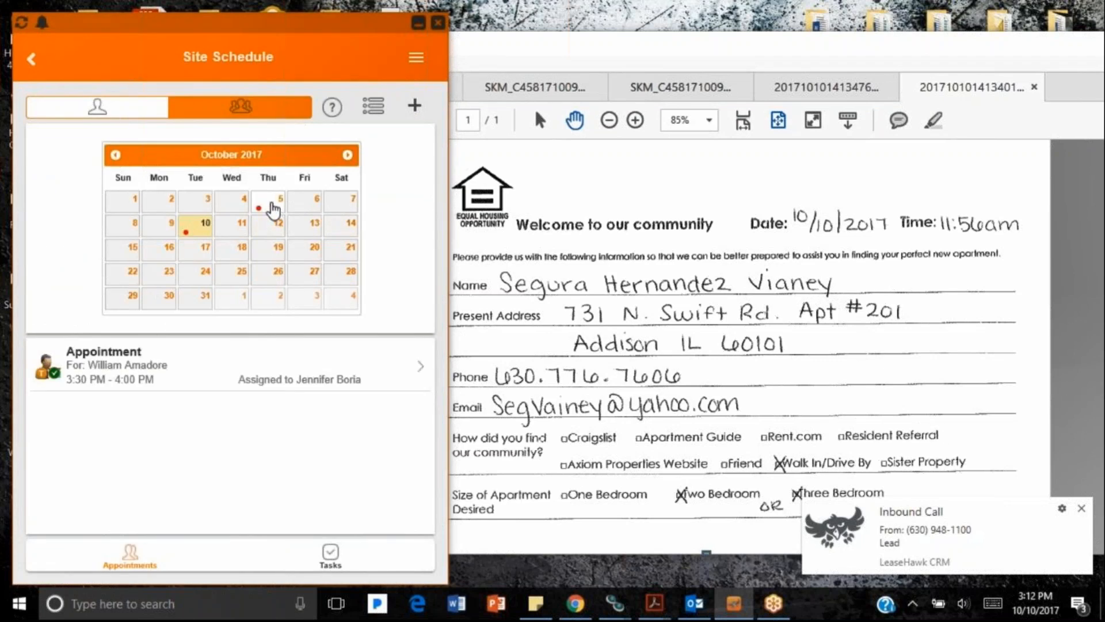
{"action": "left_click", "coordinate": [175, 375]}
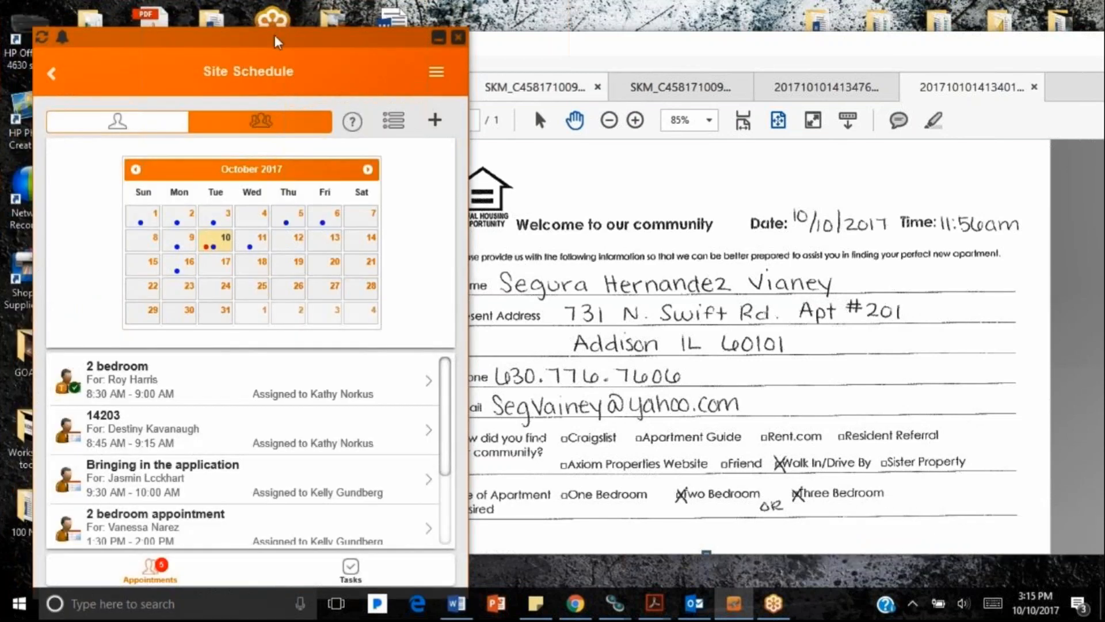
Step: Change the 10/10/2017 8:45–9:15 AM appointment 14203's status to No Show and save it
{"action": "left_click_drag", "start_coordinate": [274, 25], "coordinate": [271, 2]}
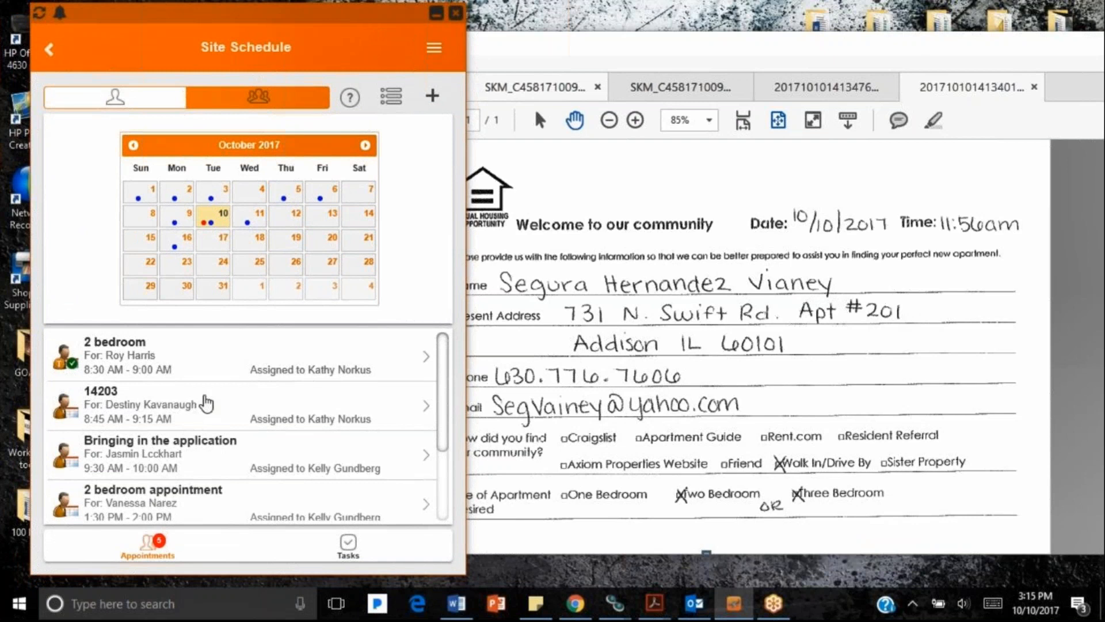
{"action": "left_click", "coordinate": [168, 417]}
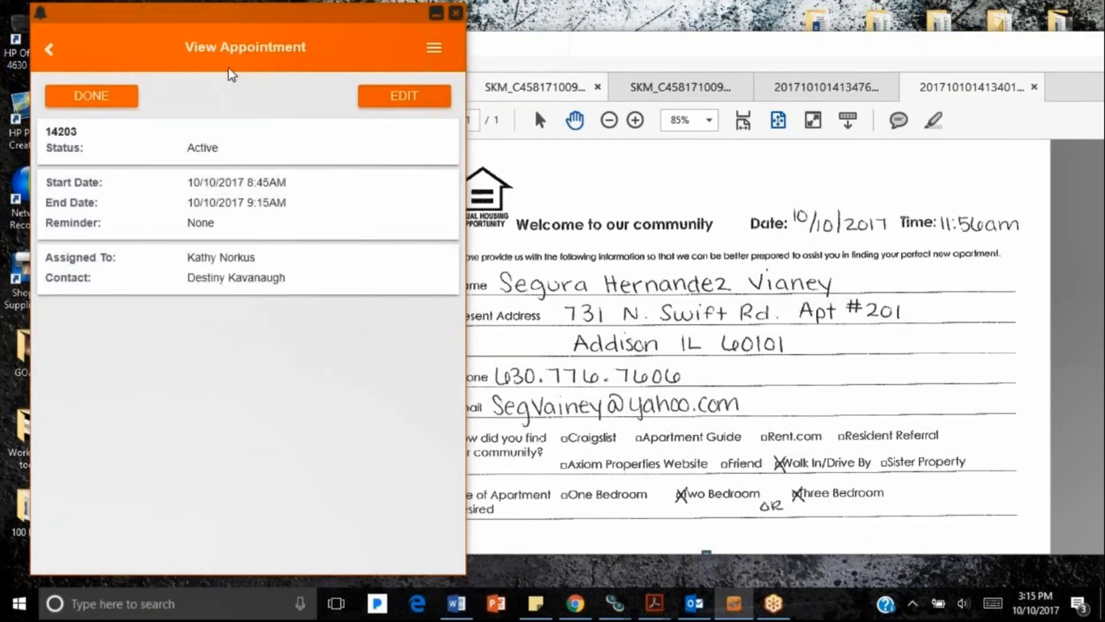
{"action": "left_click", "coordinate": [123, 104]}
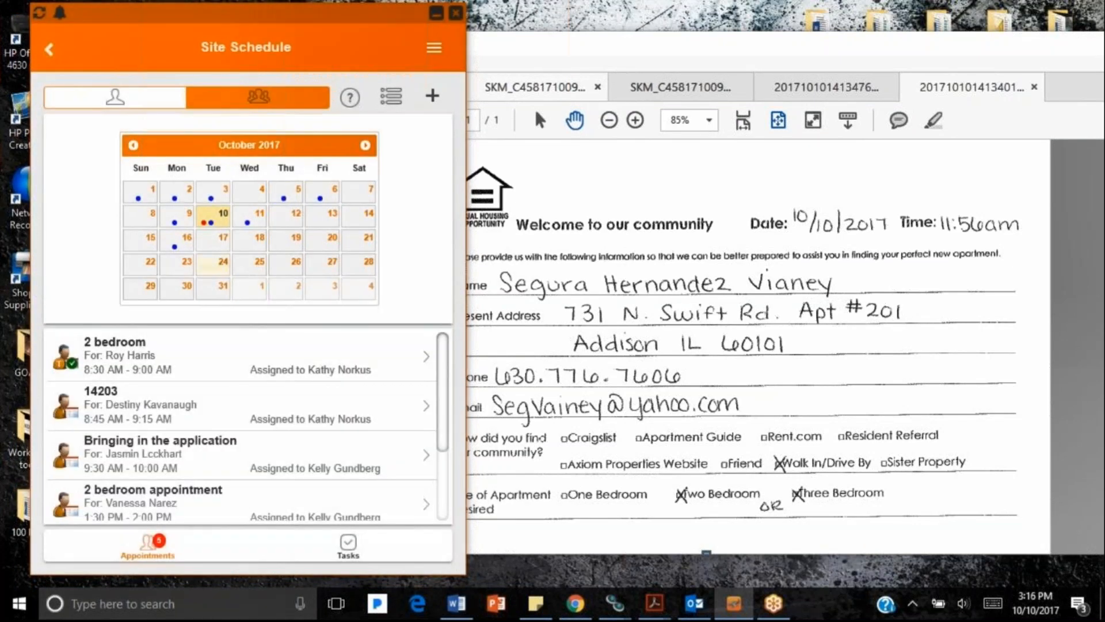
{"action": "left_click", "coordinate": [129, 412]}
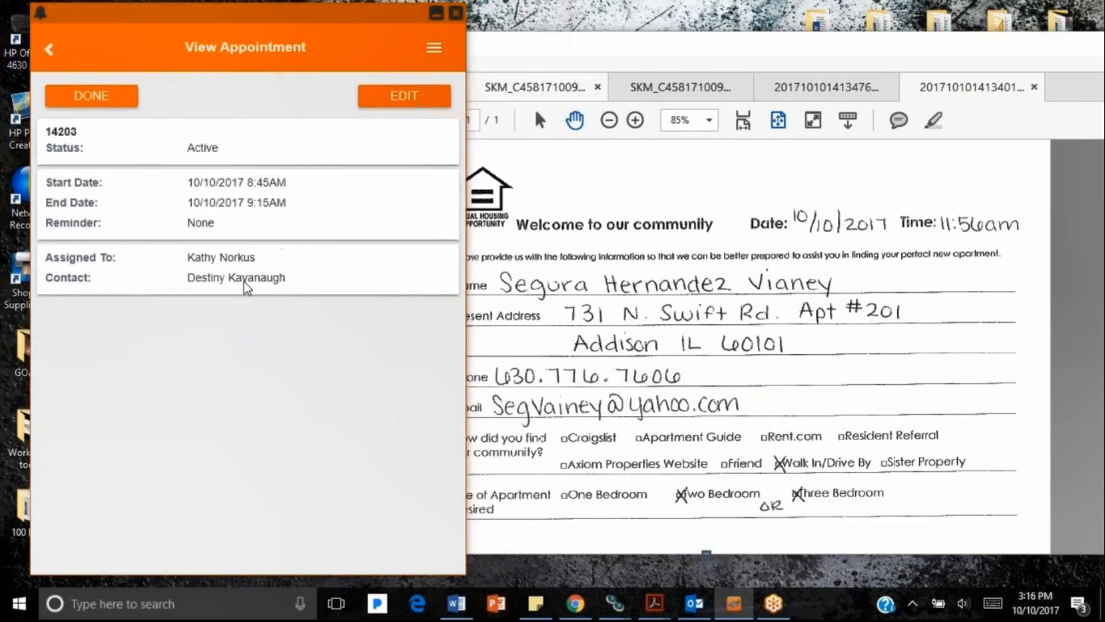
{"action": "left_click", "coordinate": [406, 97]}
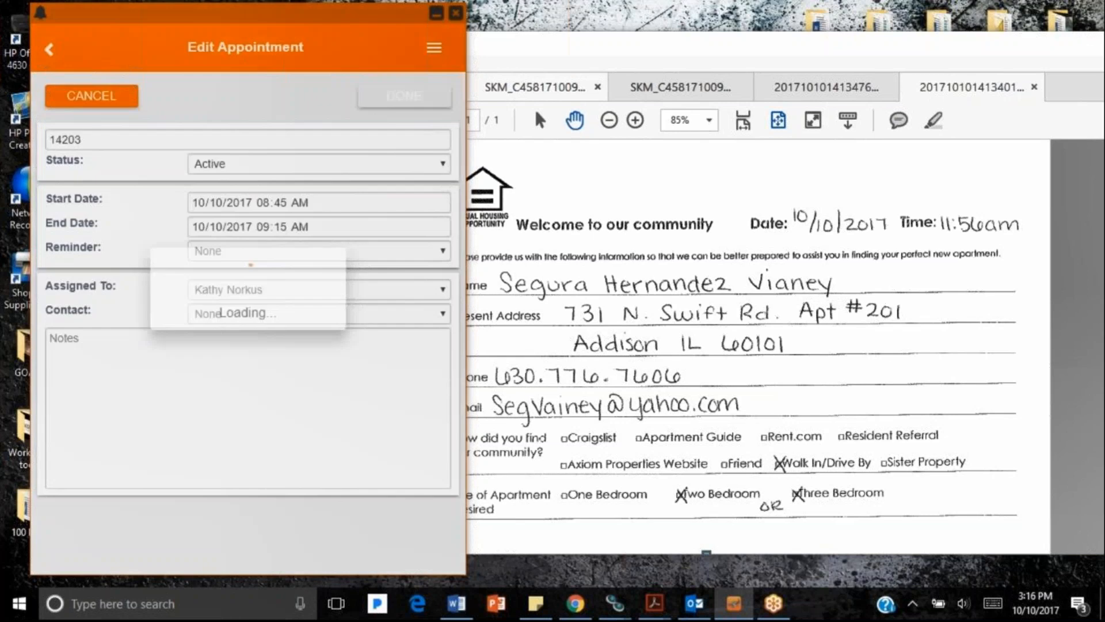
{"action": "left_click", "coordinate": [264, 167]}
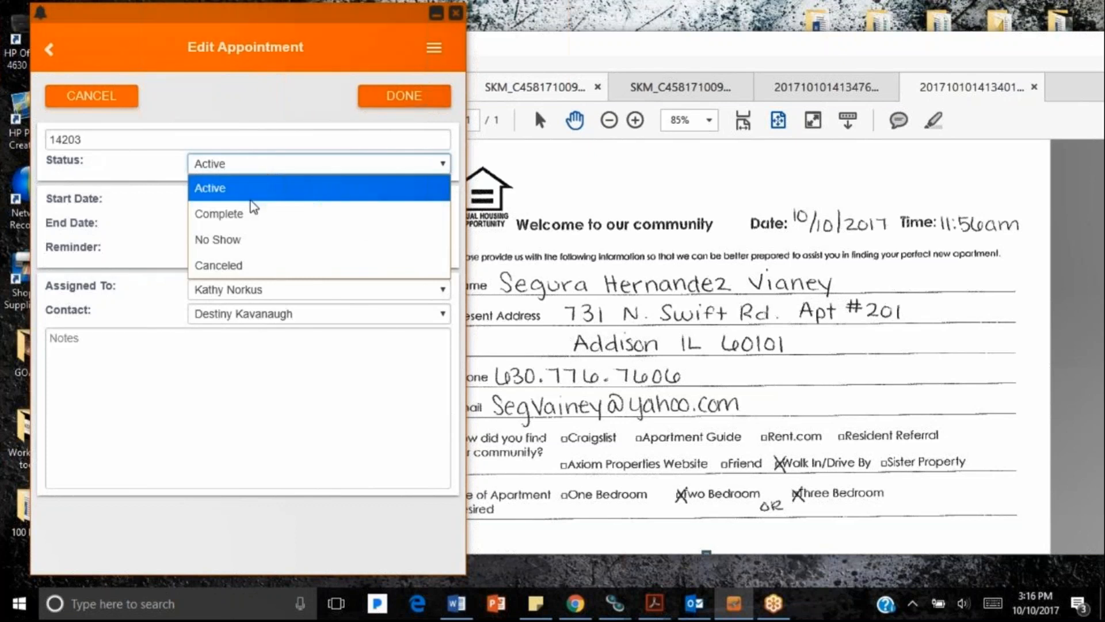
{"action": "left_click", "coordinate": [249, 241]}
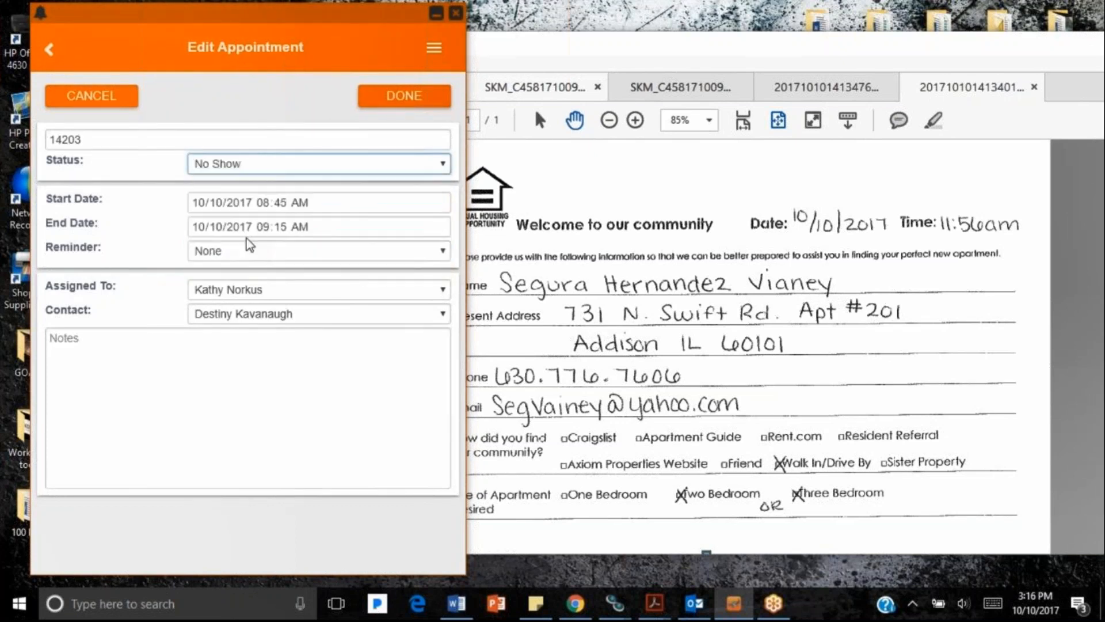
{"action": "left_click", "coordinate": [391, 107]}
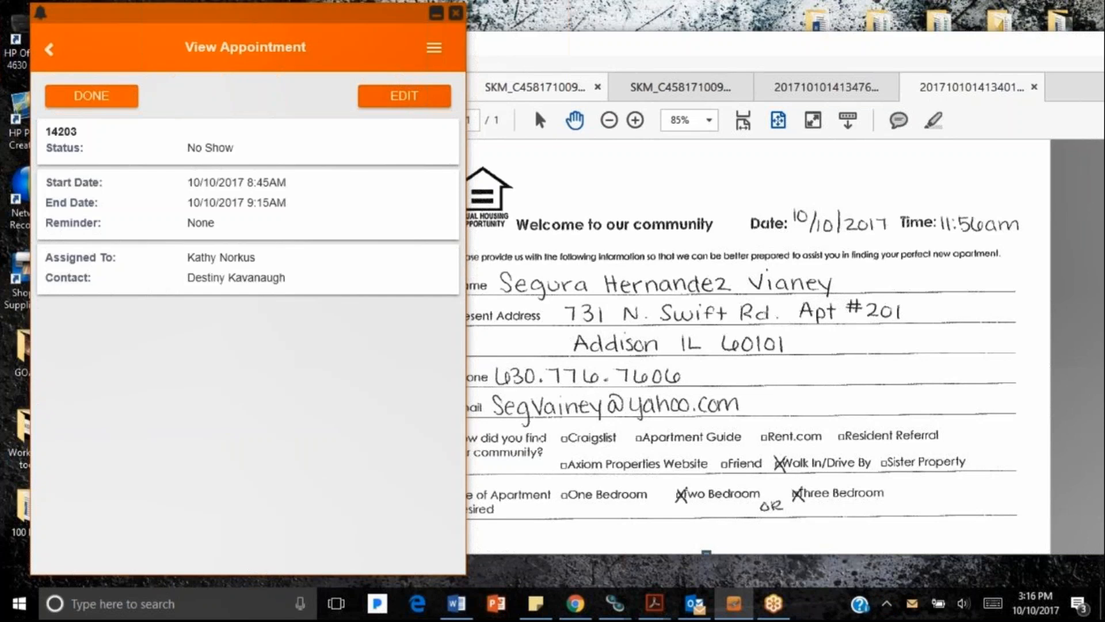
Step: Search contacts for the no-show prospect by name and open their timeline
{"action": "left_click", "coordinate": [434, 56]}
{"action": "left_click", "coordinate": [309, 63]}
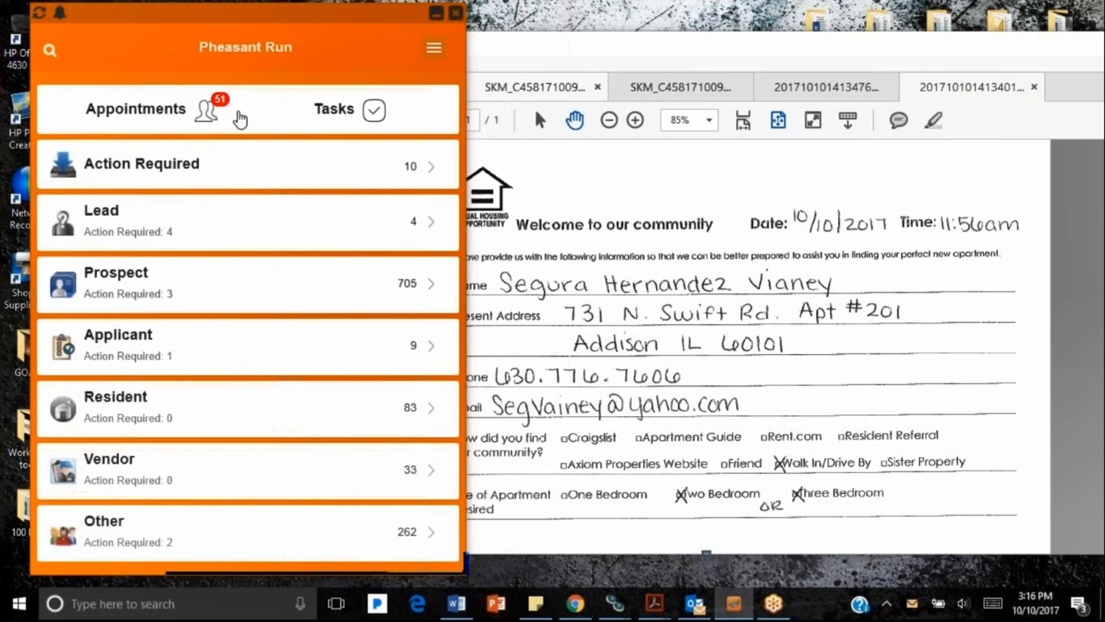
{"action": "left_click", "coordinate": [434, 48]}
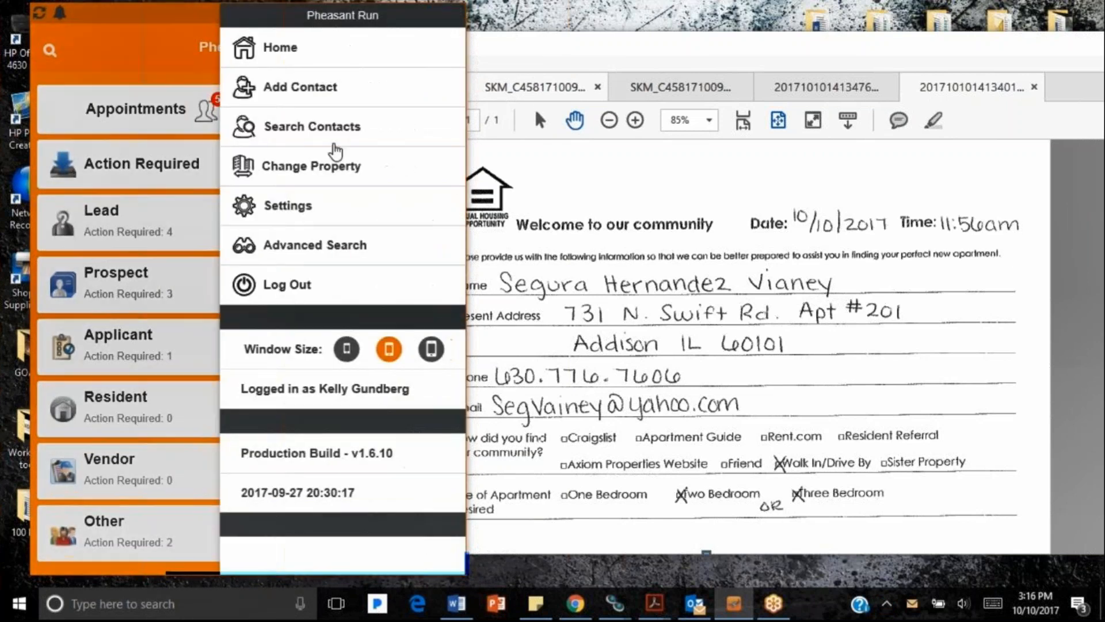
{"action": "left_click", "coordinate": [320, 129]}
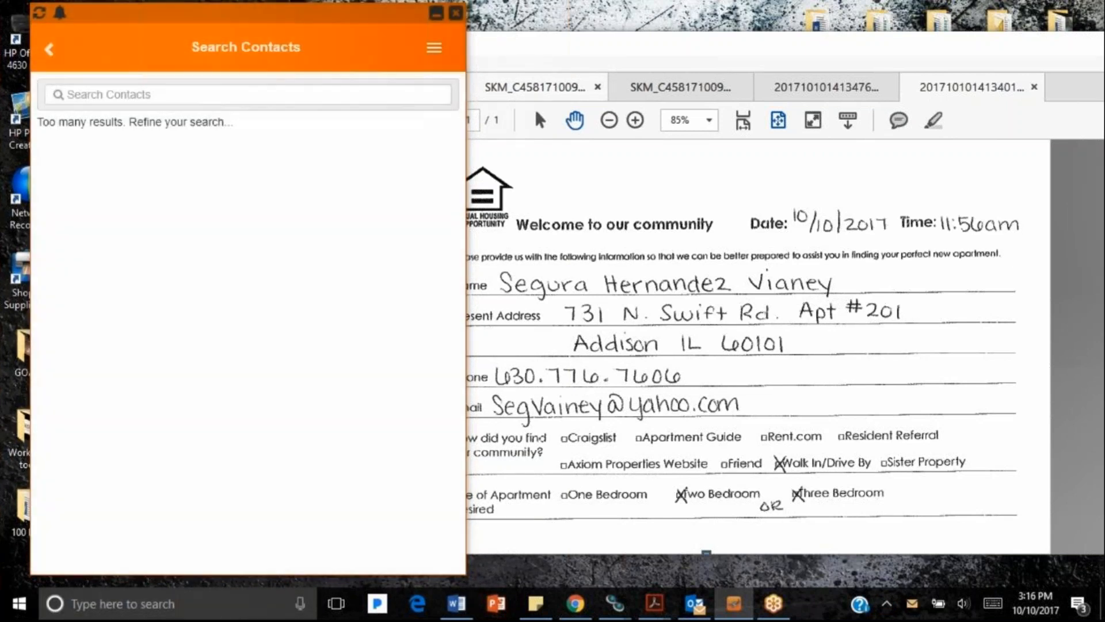
{"action": "left_click", "coordinate": [198, 94]}
{"action": "type", "text": "Dest"}
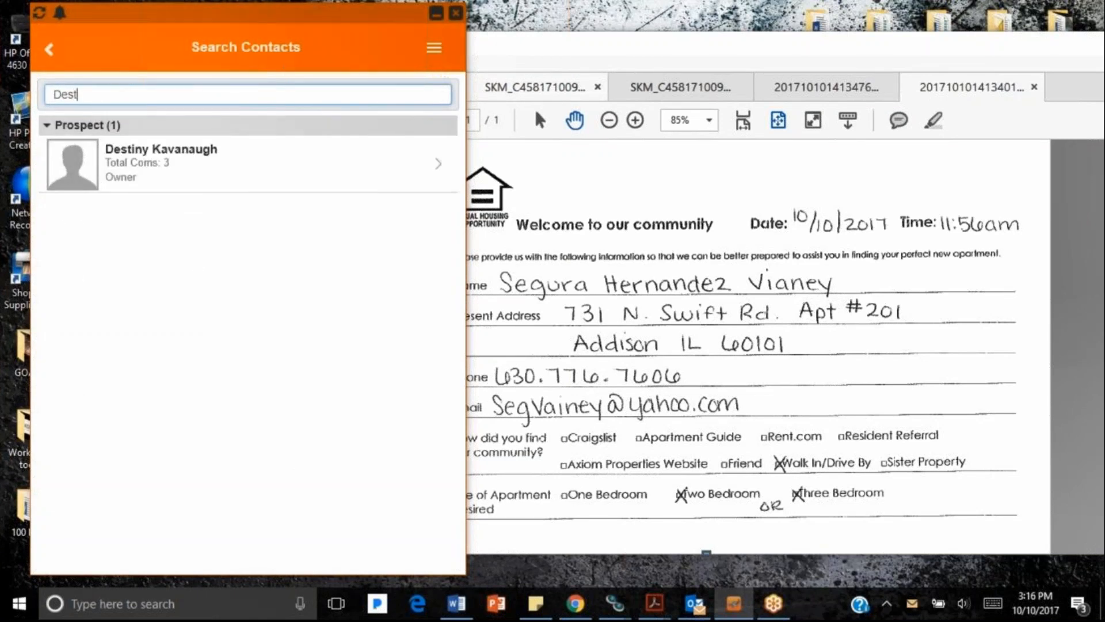
{"action": "left_click", "coordinate": [200, 185]}
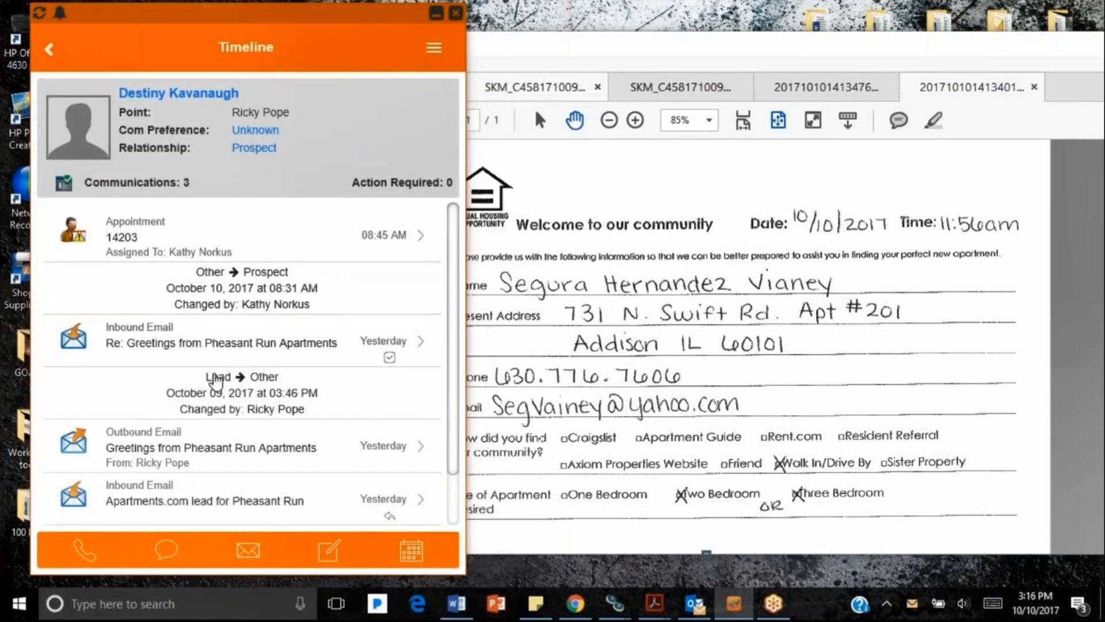
Step: Send the prospect the Appointment No Show email, then return to the home dashboard
{"action": "left_click", "coordinate": [248, 549]}
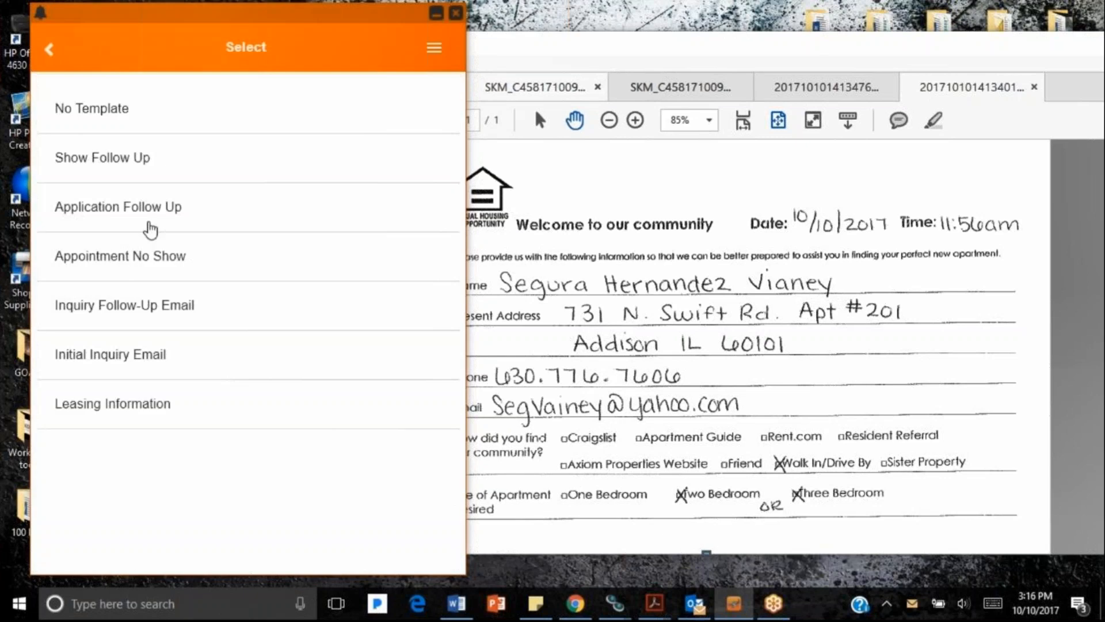
{"action": "left_click", "coordinate": [148, 254]}
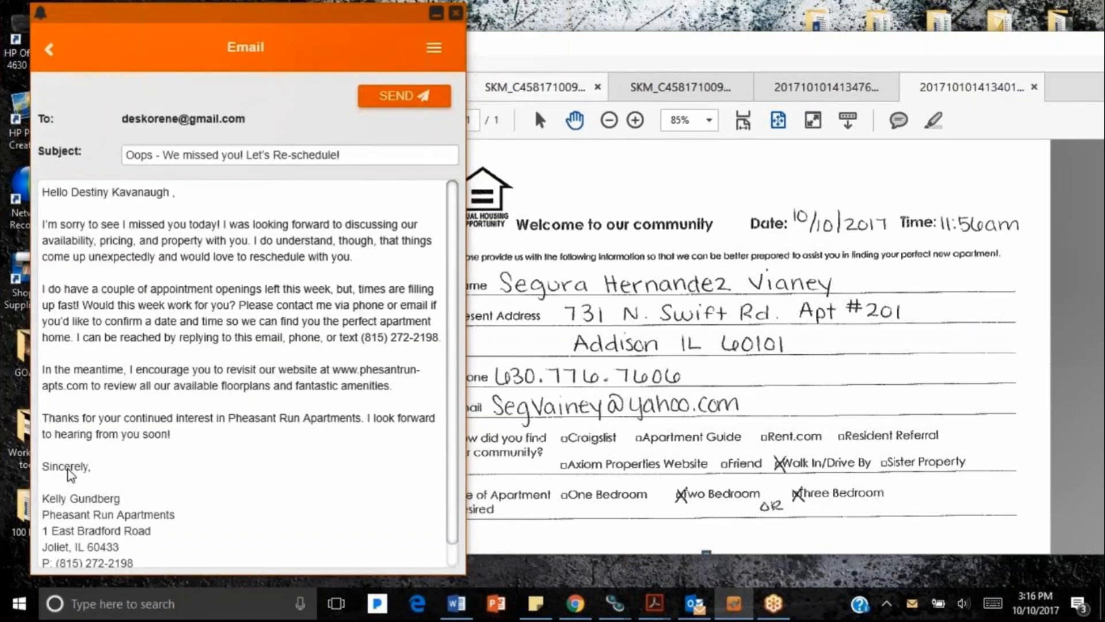
{"action": "left_click", "coordinate": [397, 96]}
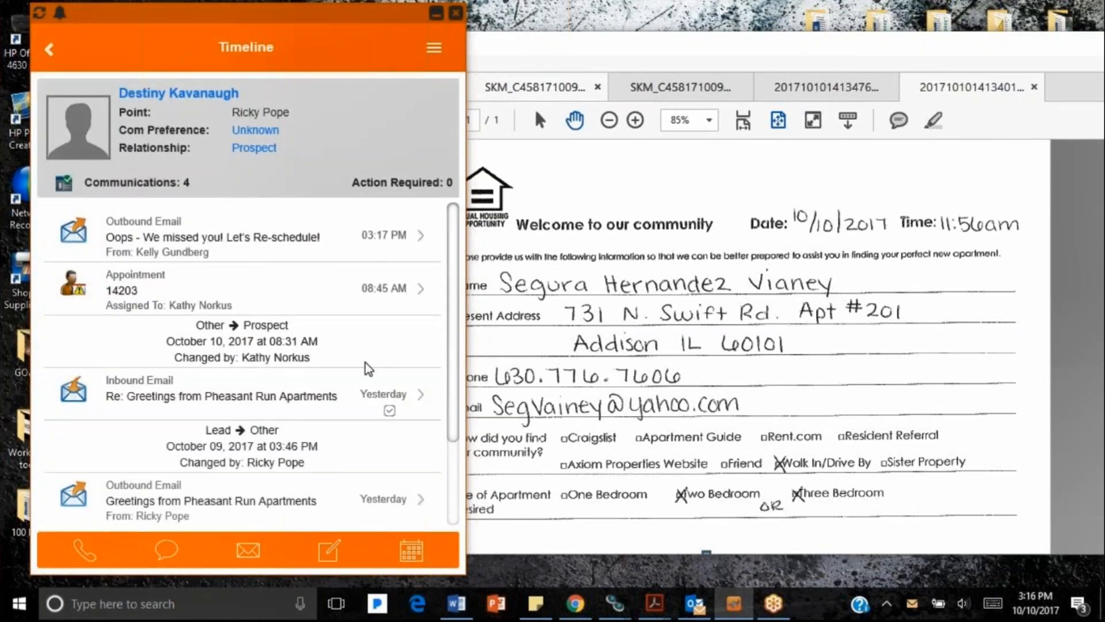
{"action": "left_click", "coordinate": [435, 50]}
{"action": "left_click", "coordinate": [313, 61]}
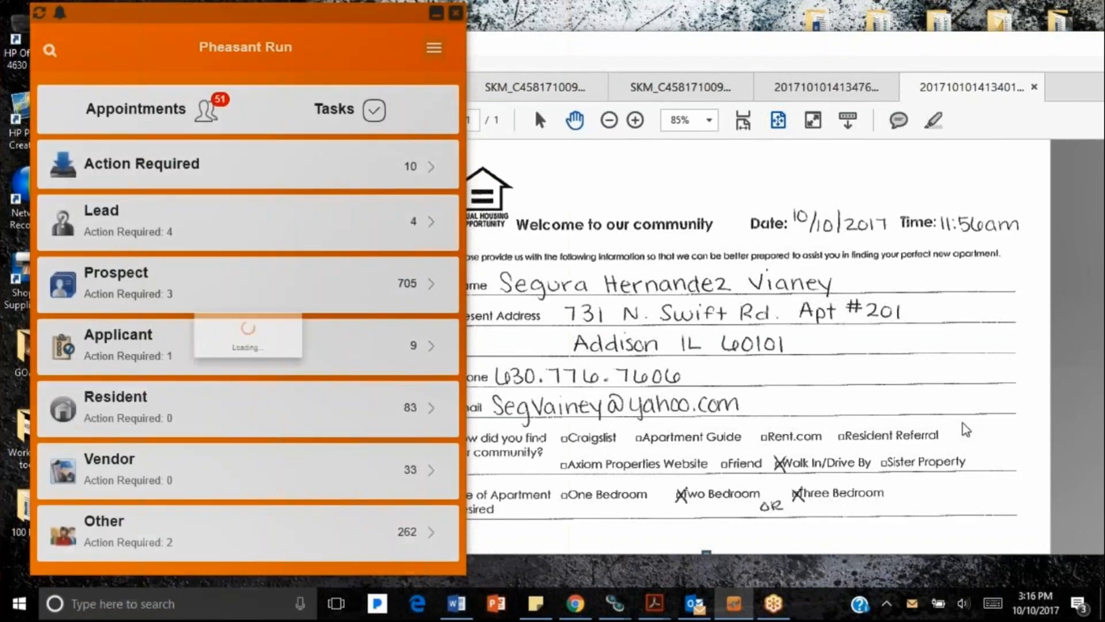